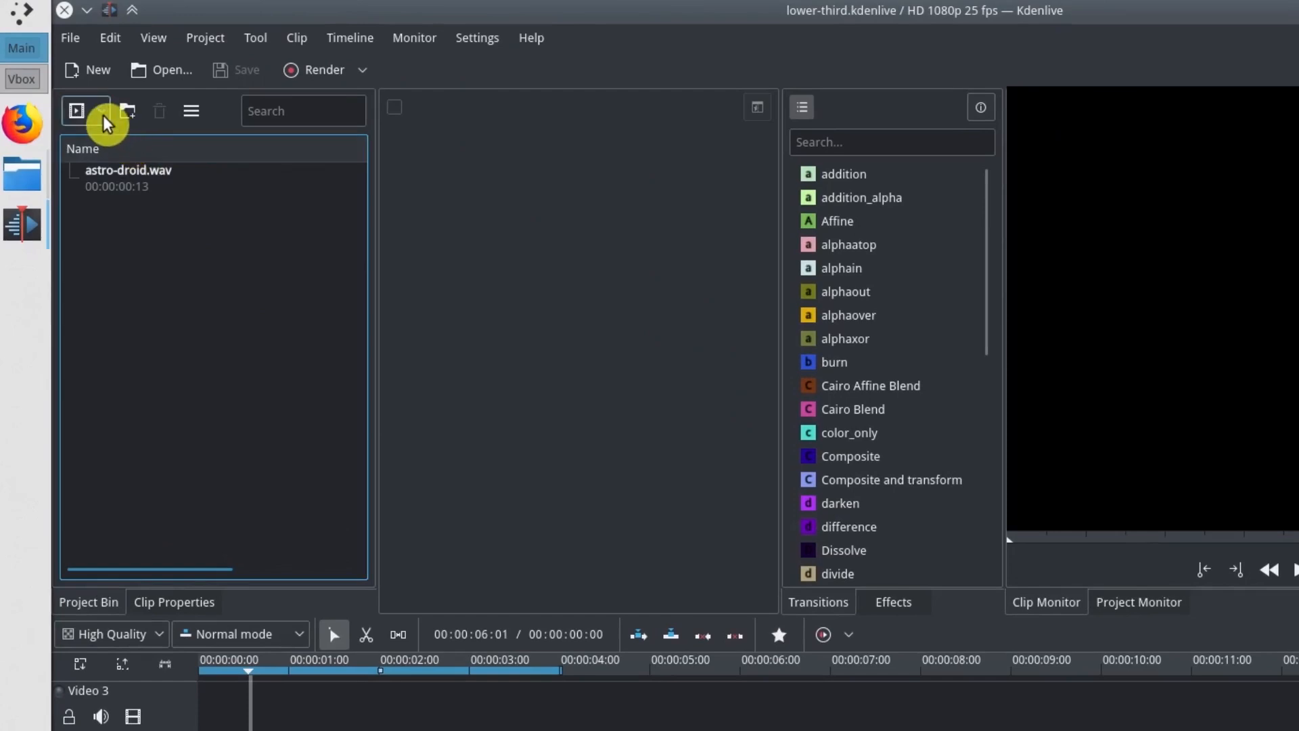
Add a title clip and draw a small green rectangle about 74 by 190 px at the frame's lower left edge
left_click(79, 83)
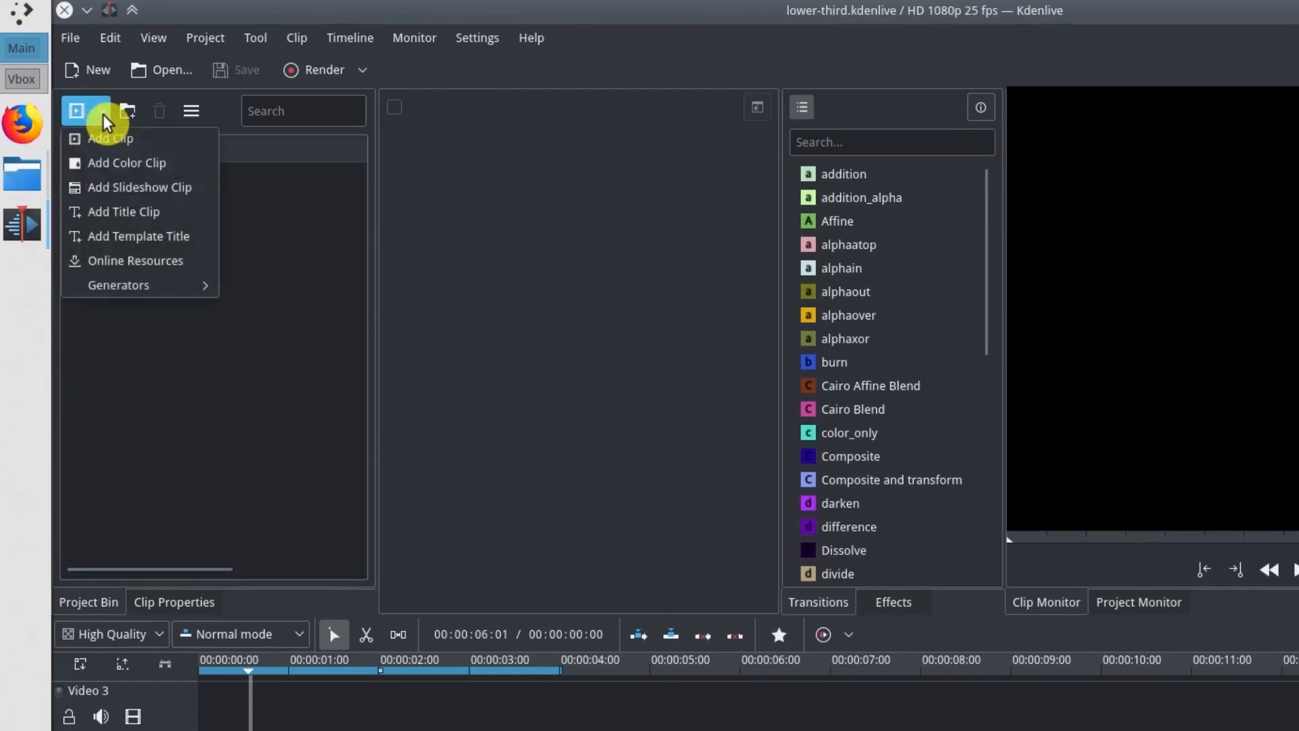
left_click(177, 217)
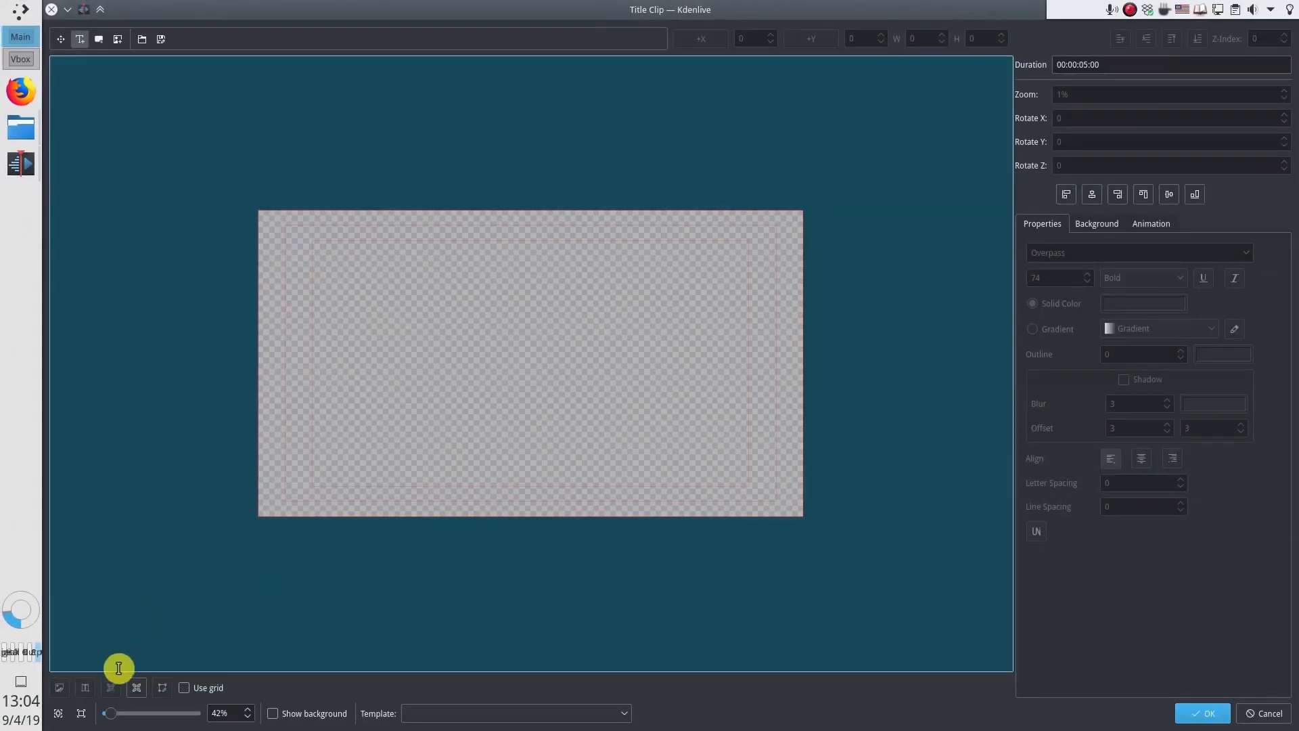
left_click(60, 714)
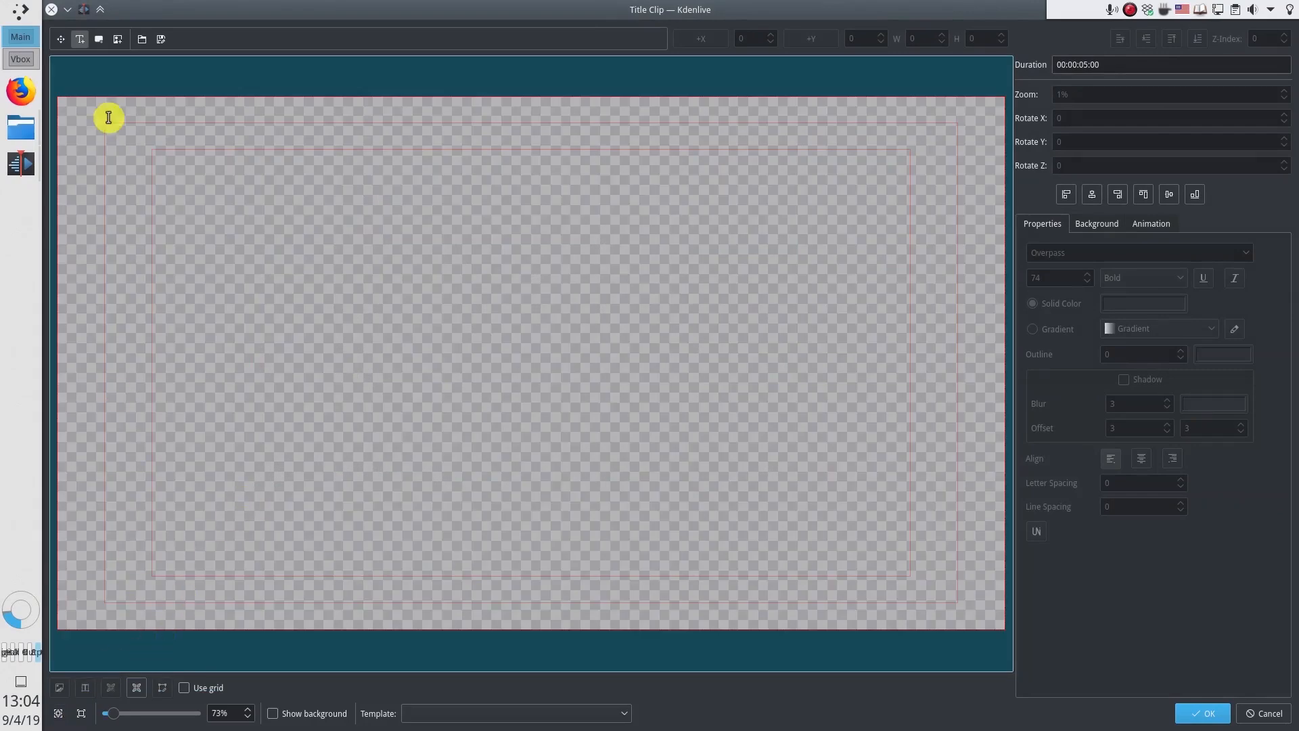
left_click(100, 45)
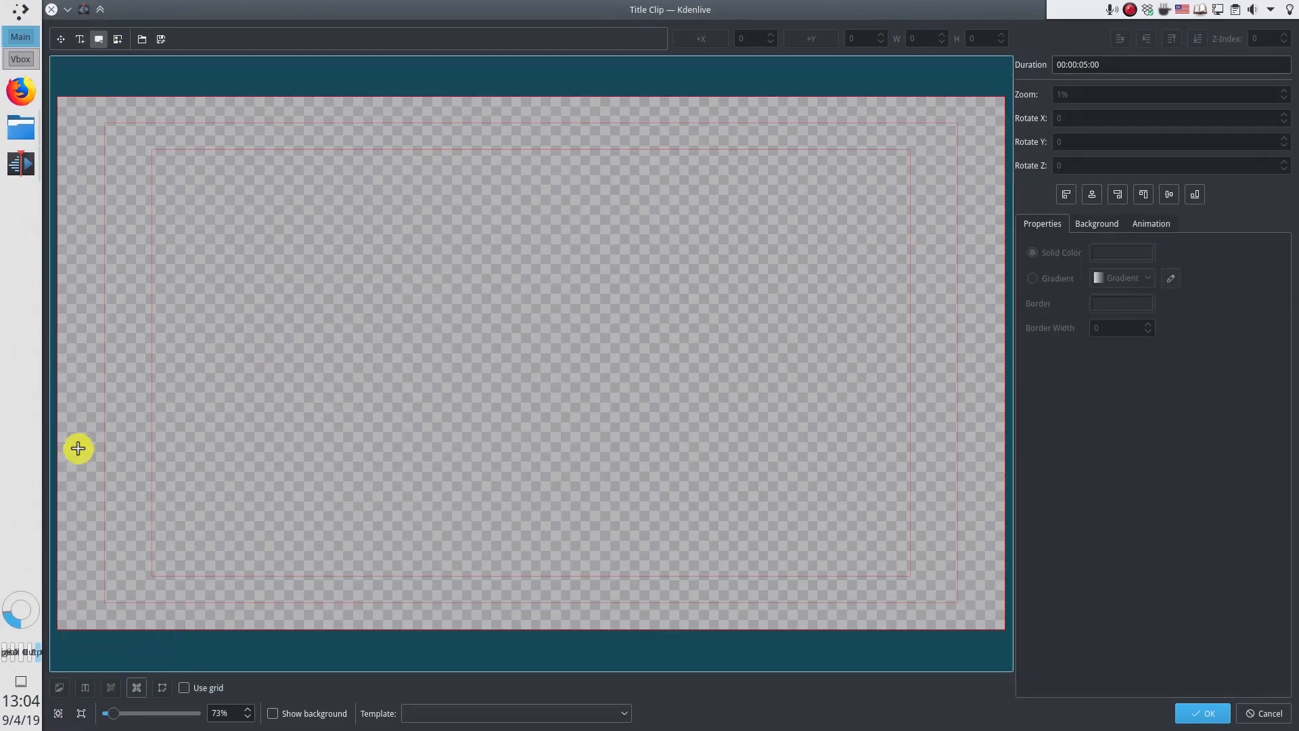
left_click_drag(67, 497, 82, 567)
left_click(119, 514)
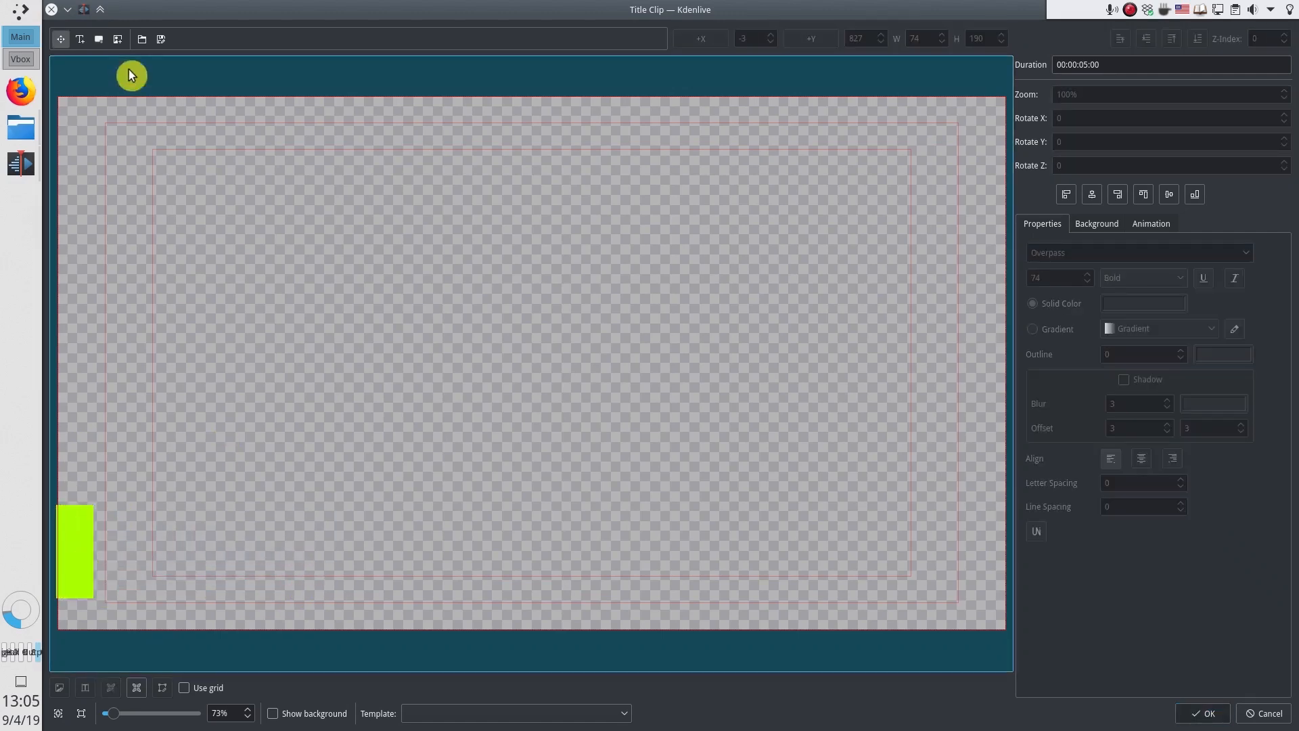
Draw a long green bar about 981 by 163 px across the small rectangle, starting at the frame's left edge
left_click(95, 46)
mouse_move(104, 519)
left_mouse_down()
mouse_move(415, 574)
mouse_move(439, 591)
mouse_move(359, 564)
mouse_move(542, 553)
left_mouse_up()
left_click_drag(197, 585, 198, 592)
left_click_drag(219, 513, 219, 508)
Draw a white rectangle about 970 by 143 px inside the long green bar, leaving a thin green border
left_click(100, 39)
mouse_move(120, 352)
left_mouse_down()
mouse_move(444, 410)
mouse_move(339, 551)
mouse_move(539, 549)
mouse_move(498, 586)
left_mouse_up()
left_click(1122, 253)
left_click(630, 297)
left_click(751, 493)
left_click_drag(497, 525, 496, 515)
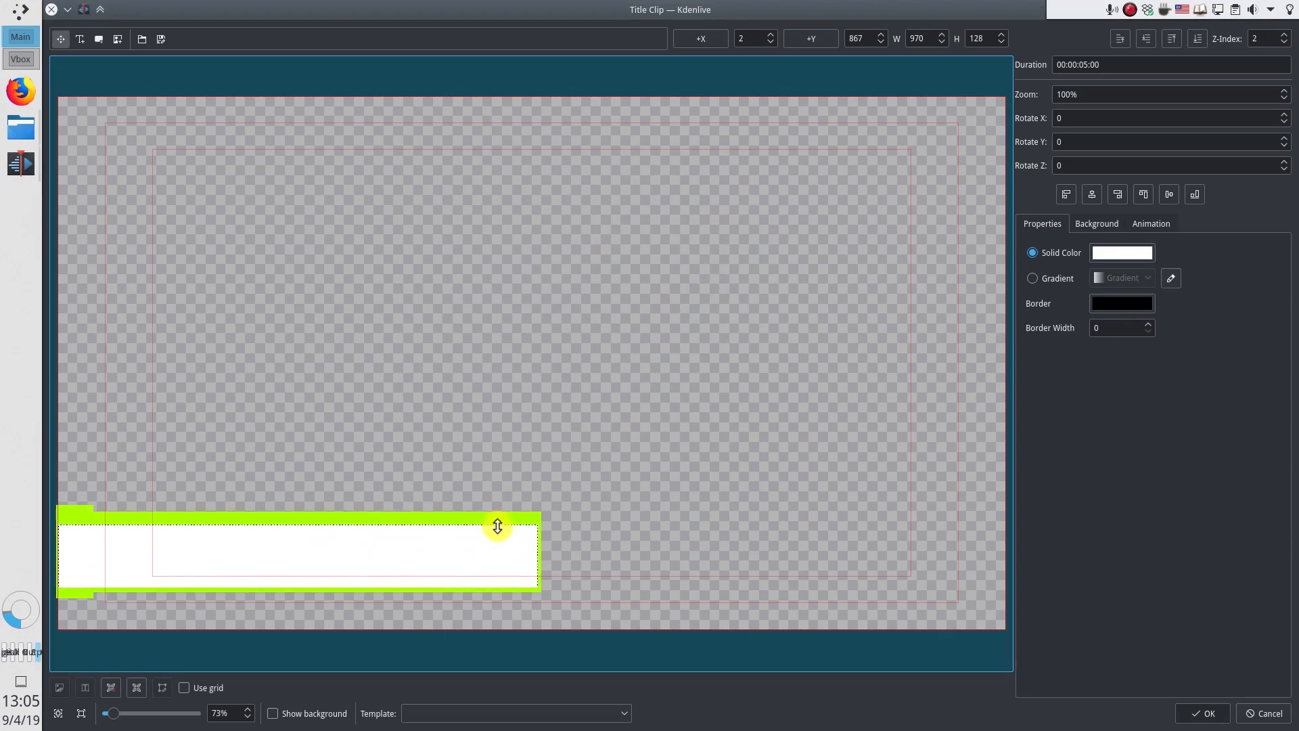
Add the text "Average Linux User" and place it on the white bar
left_click(80, 39)
left_click(257, 270)
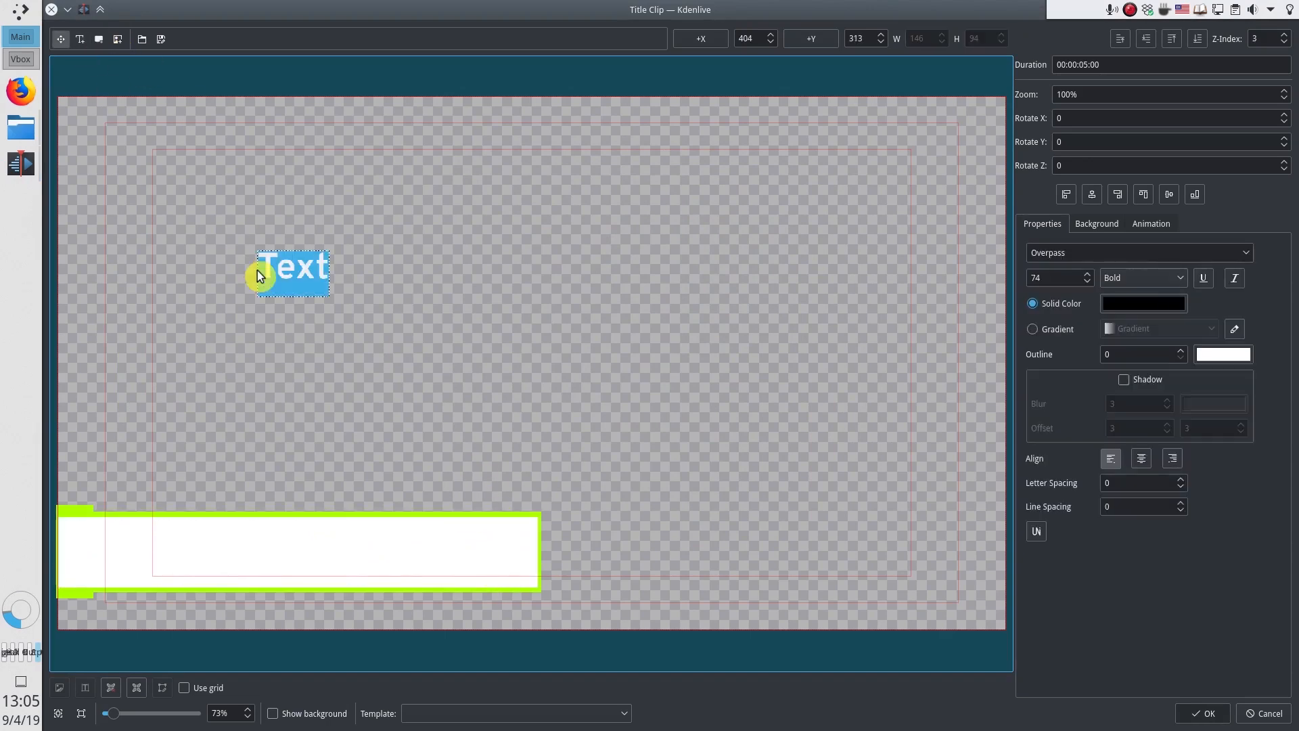
type("Average Linux User")
left_click_drag(342, 282, 189, 554)
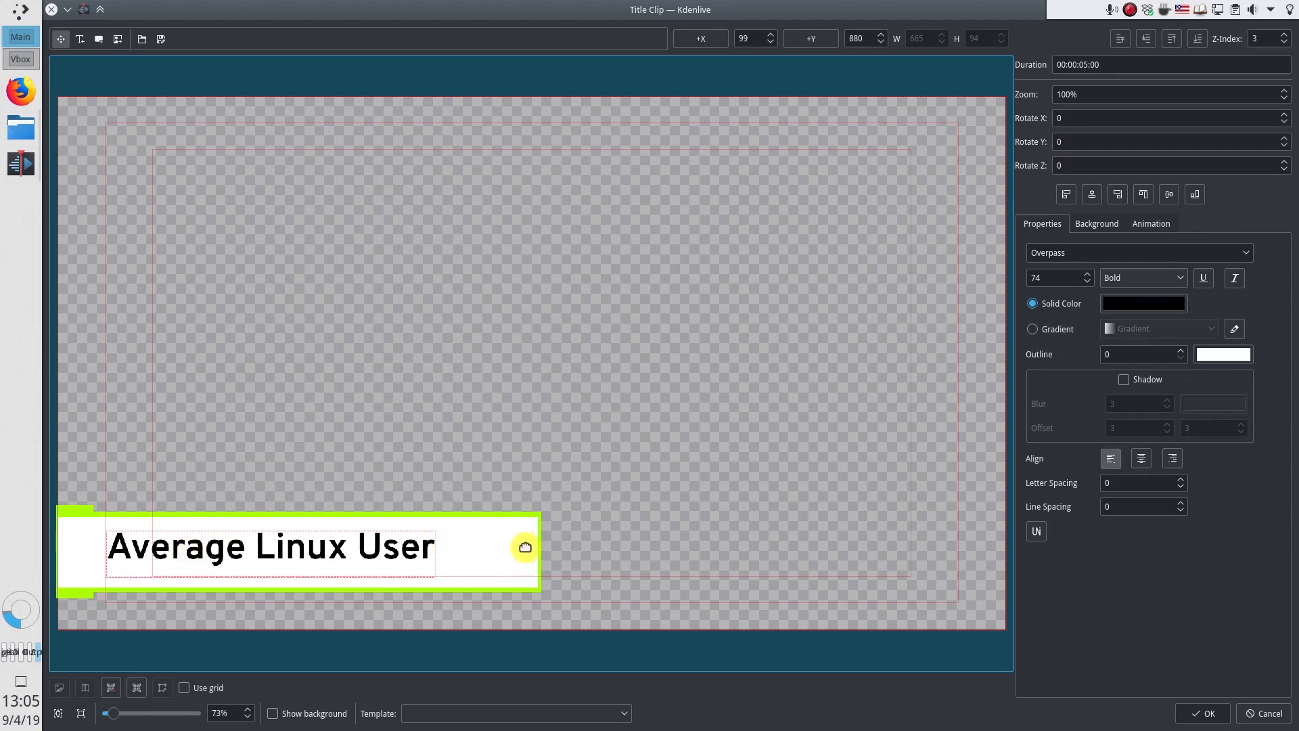
Shorten the white bar to about 777 px and the long green bar to about 795 px to fit the text
left_click_drag(538, 545, 449, 547)
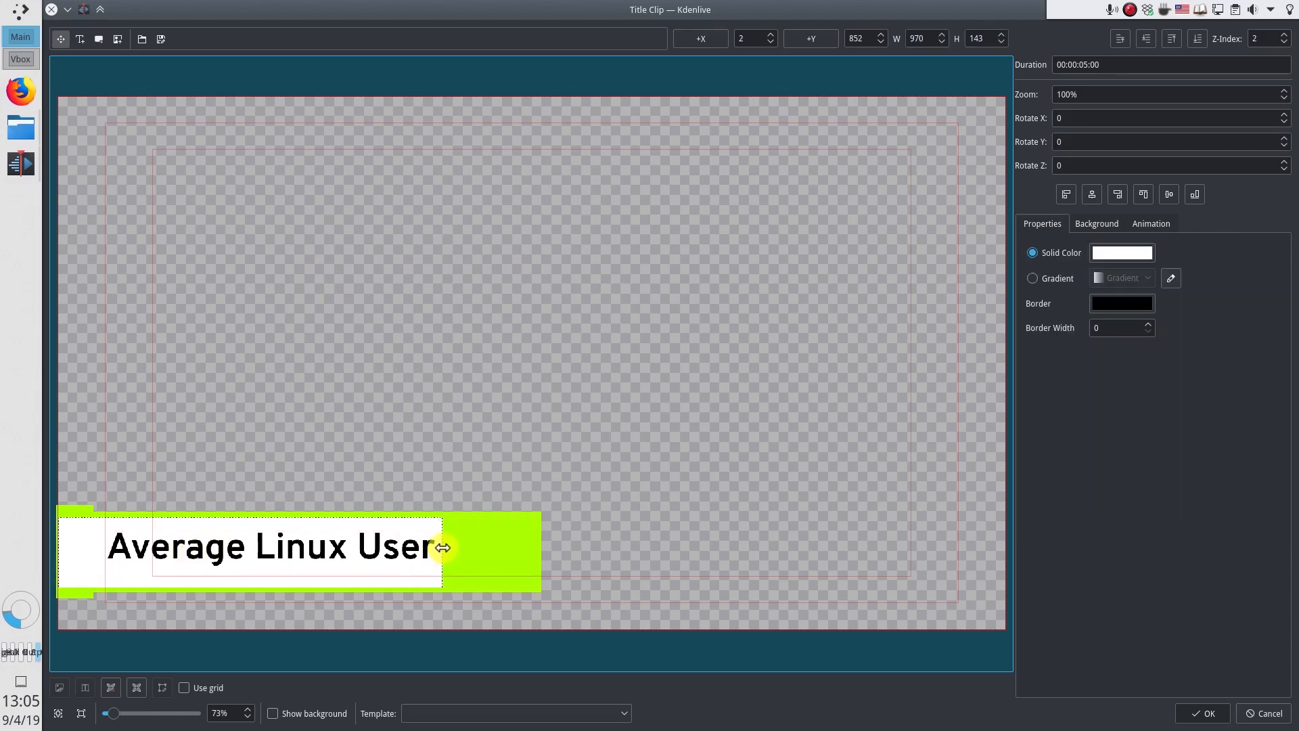
left_click_drag(534, 542, 450, 539)
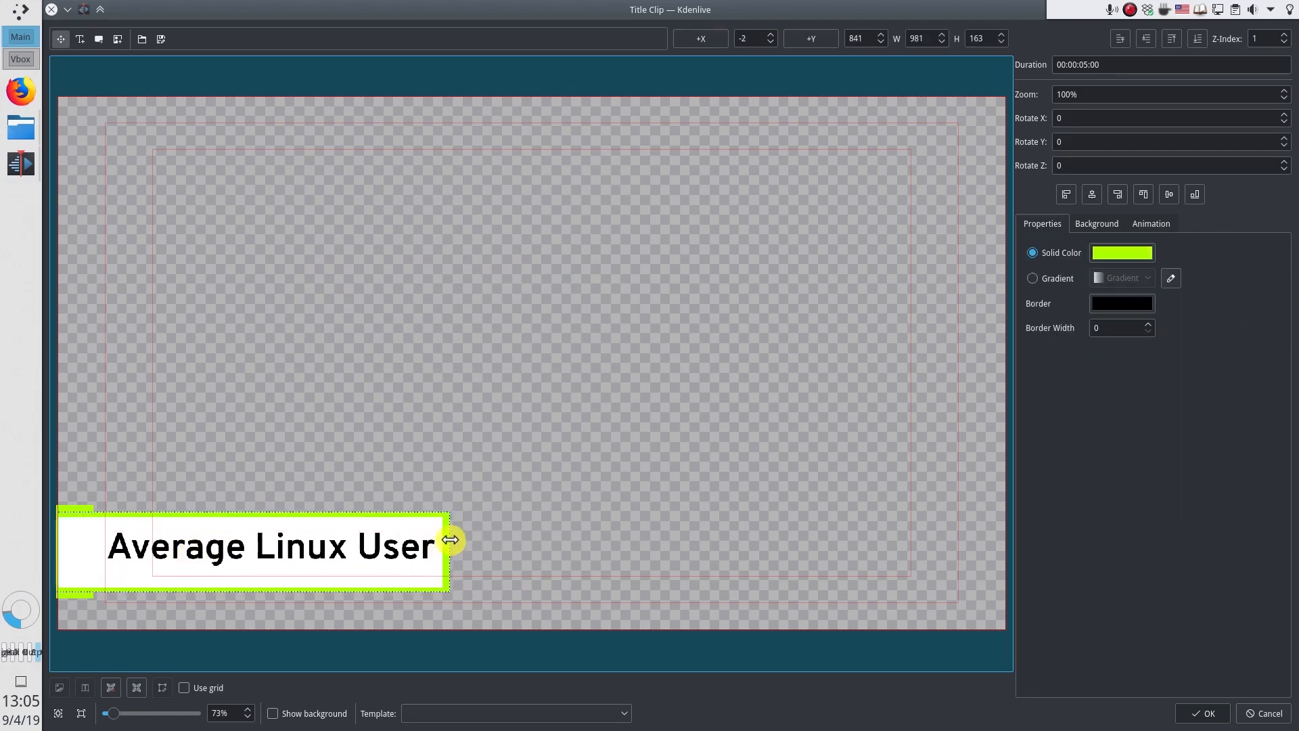
left_click(92, 476)
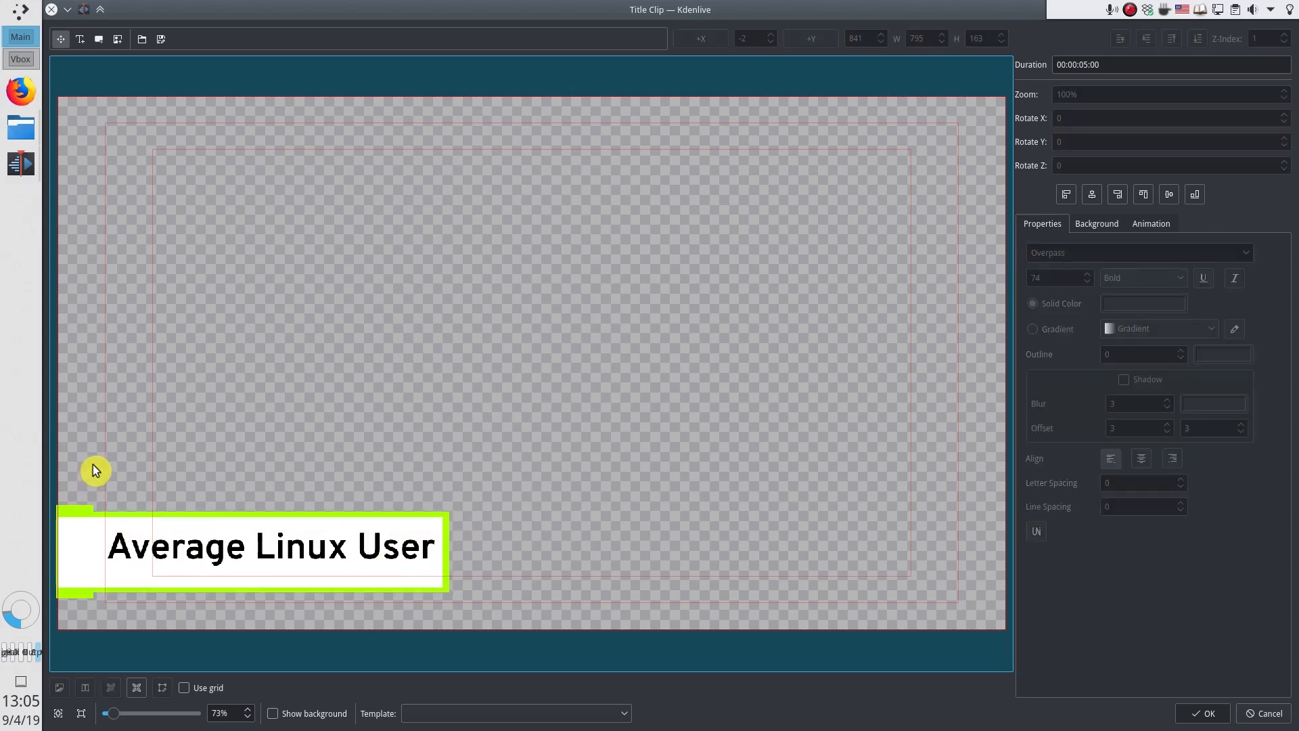
Bring the small green rectangle to the front, nudge the text slightly left and accept the title
left_click(76, 508)
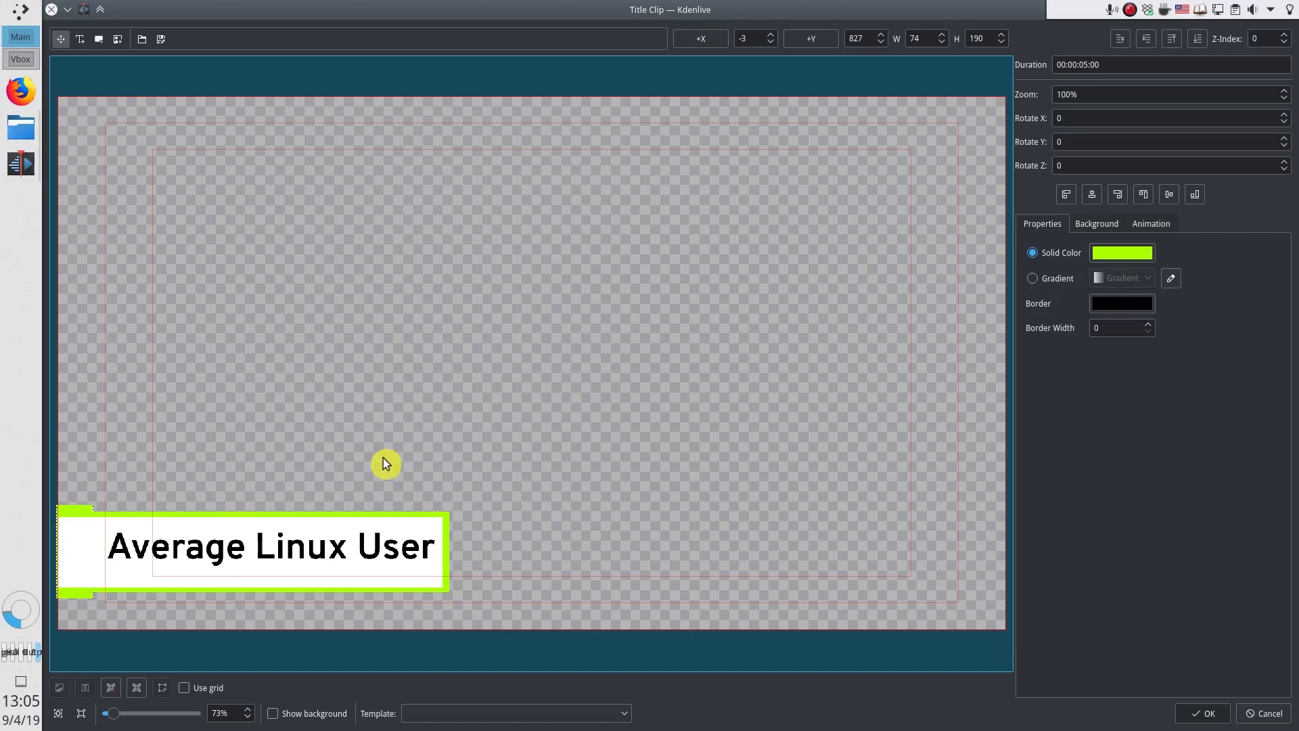
left_click(1173, 39)
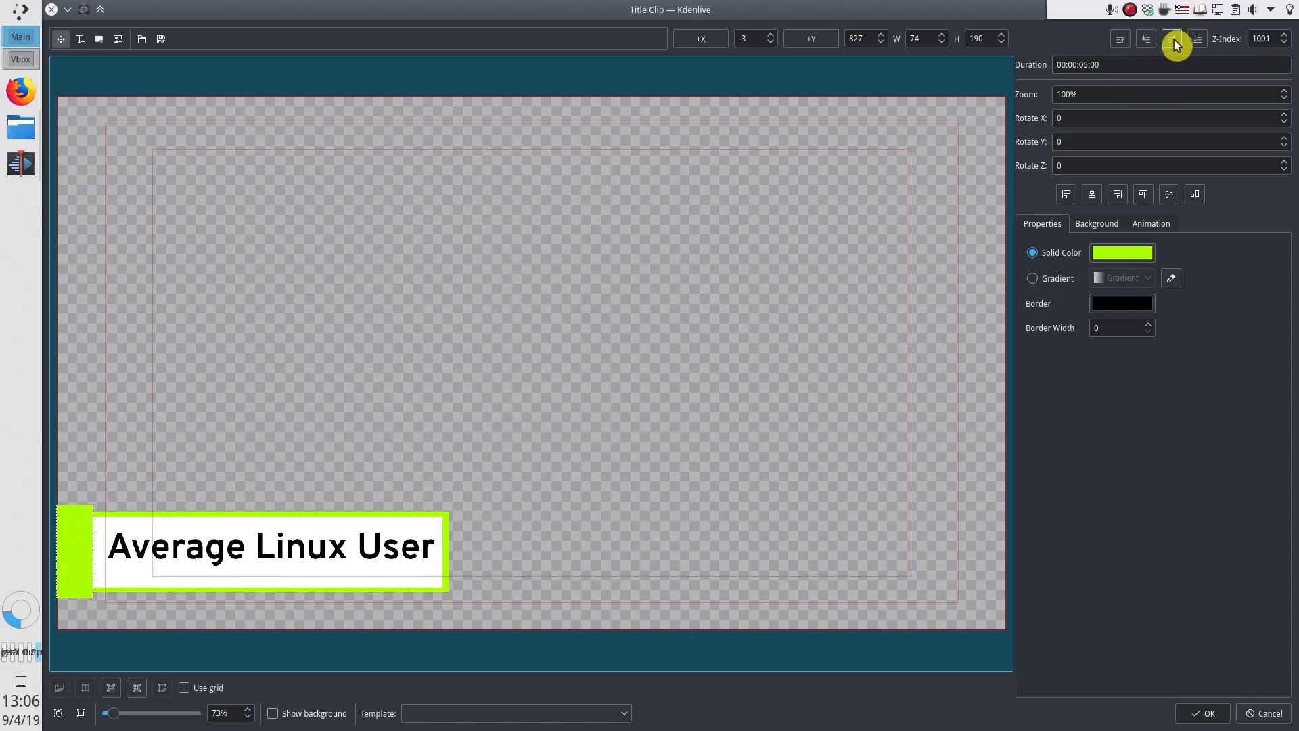
left_click_drag(323, 560, 318, 562)
left_click(472, 382)
left_click(1193, 713)
Rename the new title clip in the project bin as main
double_click(99, 154)
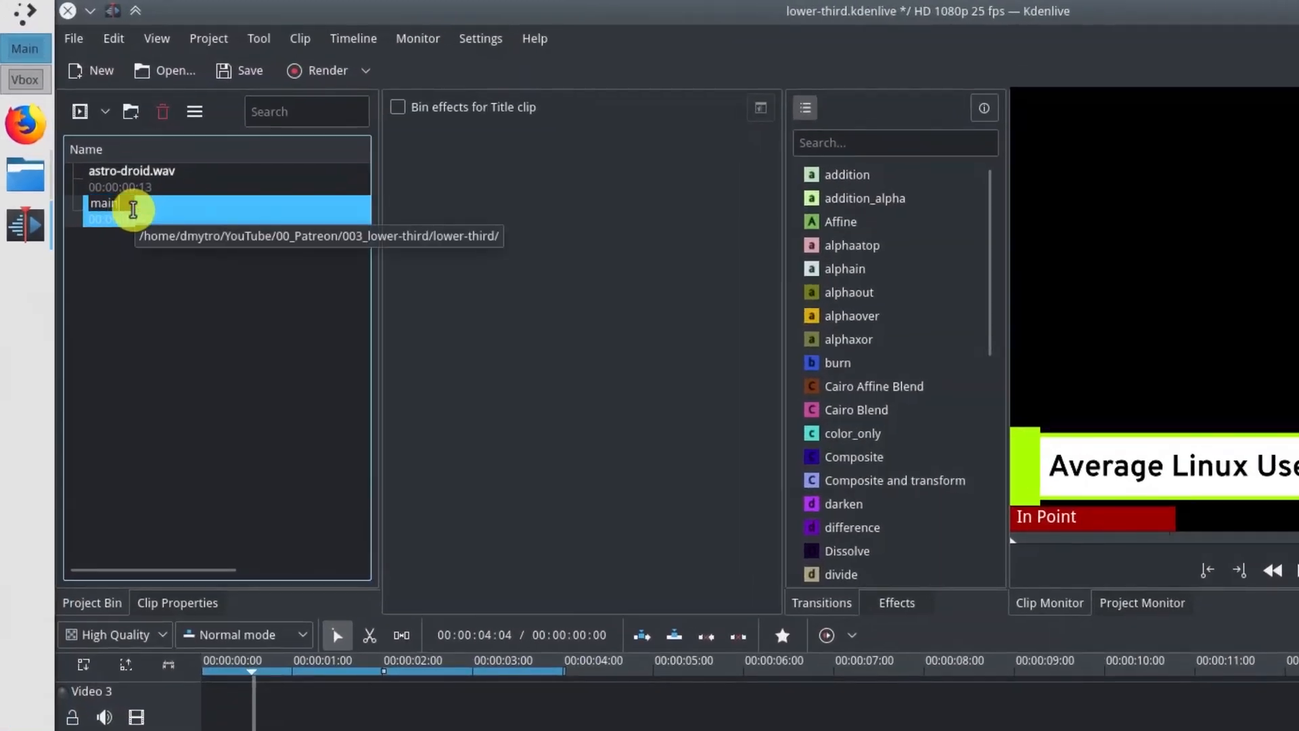
type("main")
key("Return")
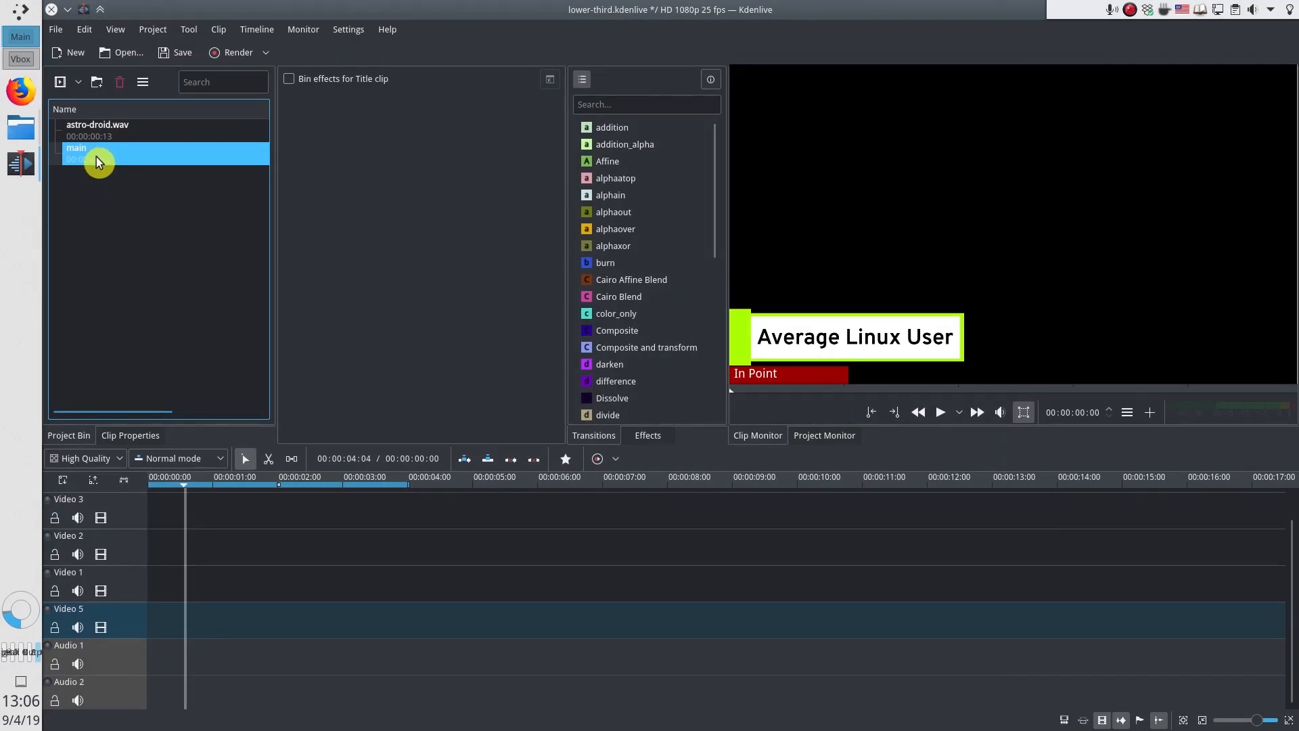
Make four duplicates of the main title clip, duplicating the newest copy each time
right_click(96, 157)
left_click(128, 216)
right_click(107, 177)
left_click(129, 236)
right_click(116, 202)
left_click(145, 262)
right_click(119, 221)
left_click(163, 281)
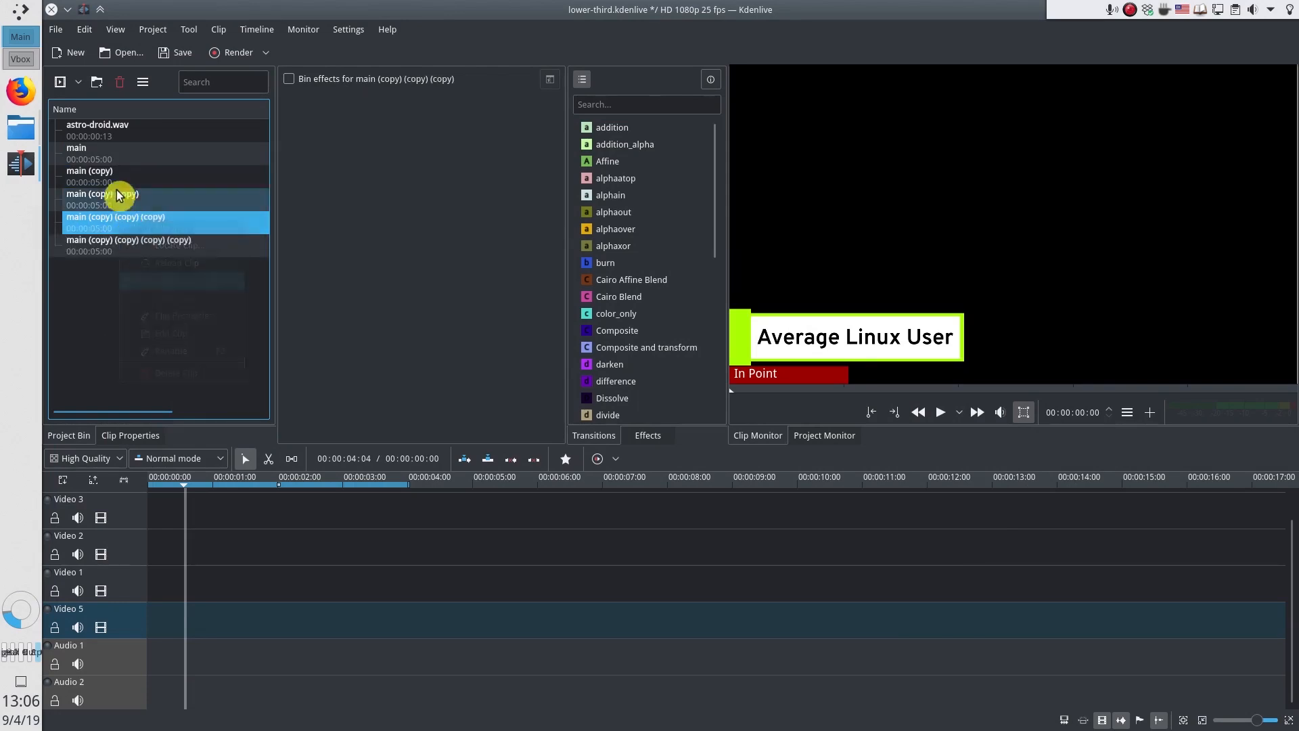
Rename the first copy of the title as "small rect" and the second copy as "text"
double_click(105, 173)
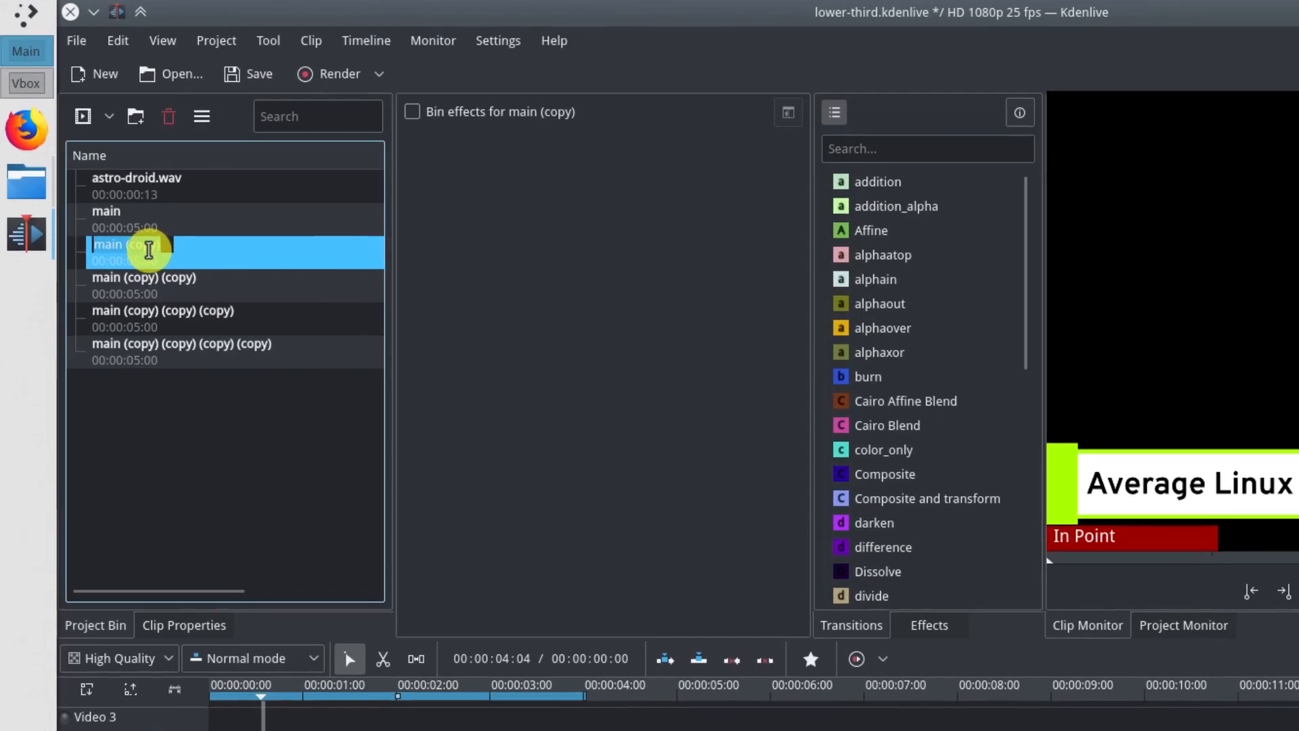
type("small")
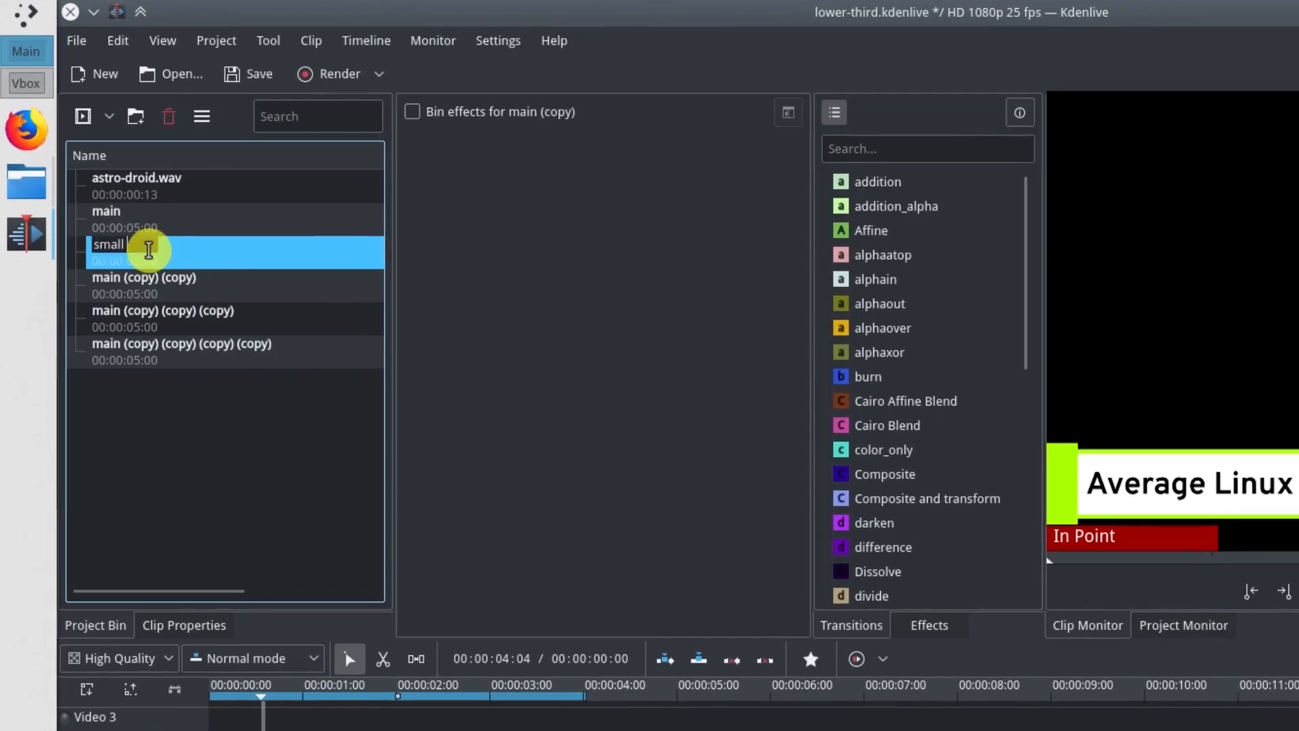
key("Return")
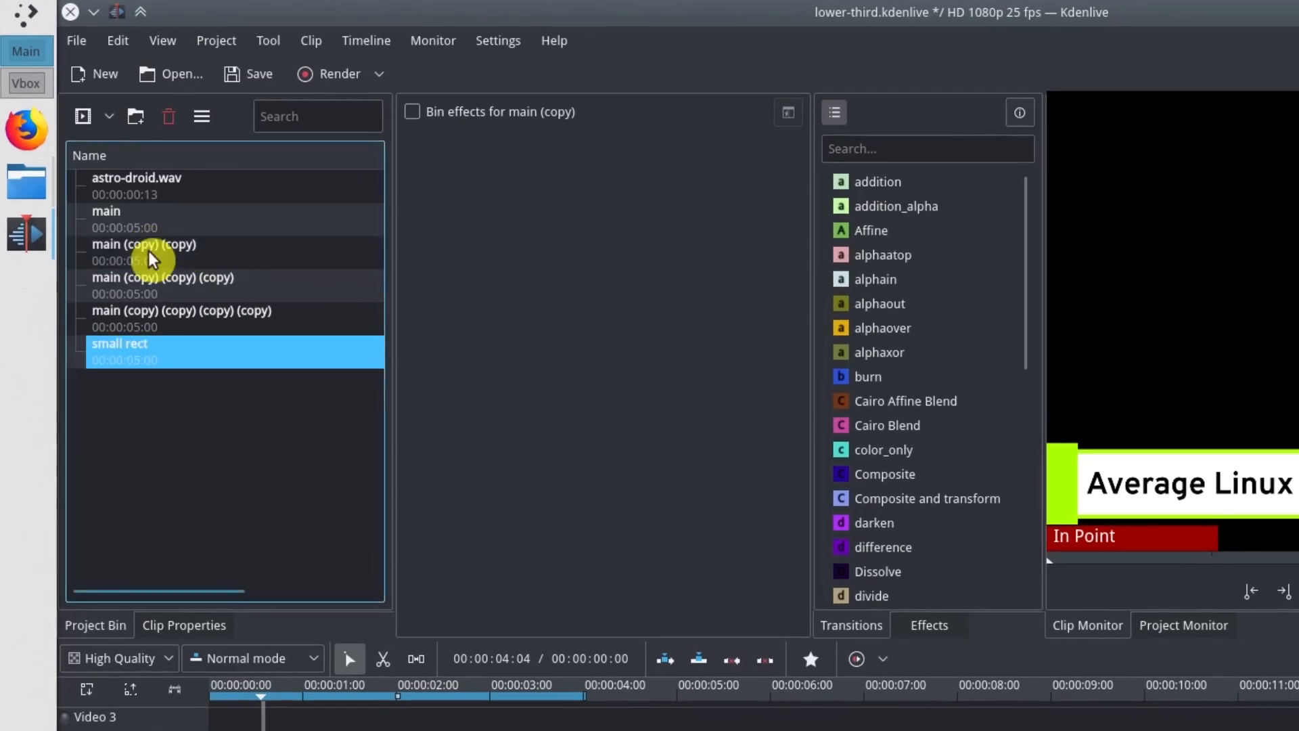
double_click(149, 250)
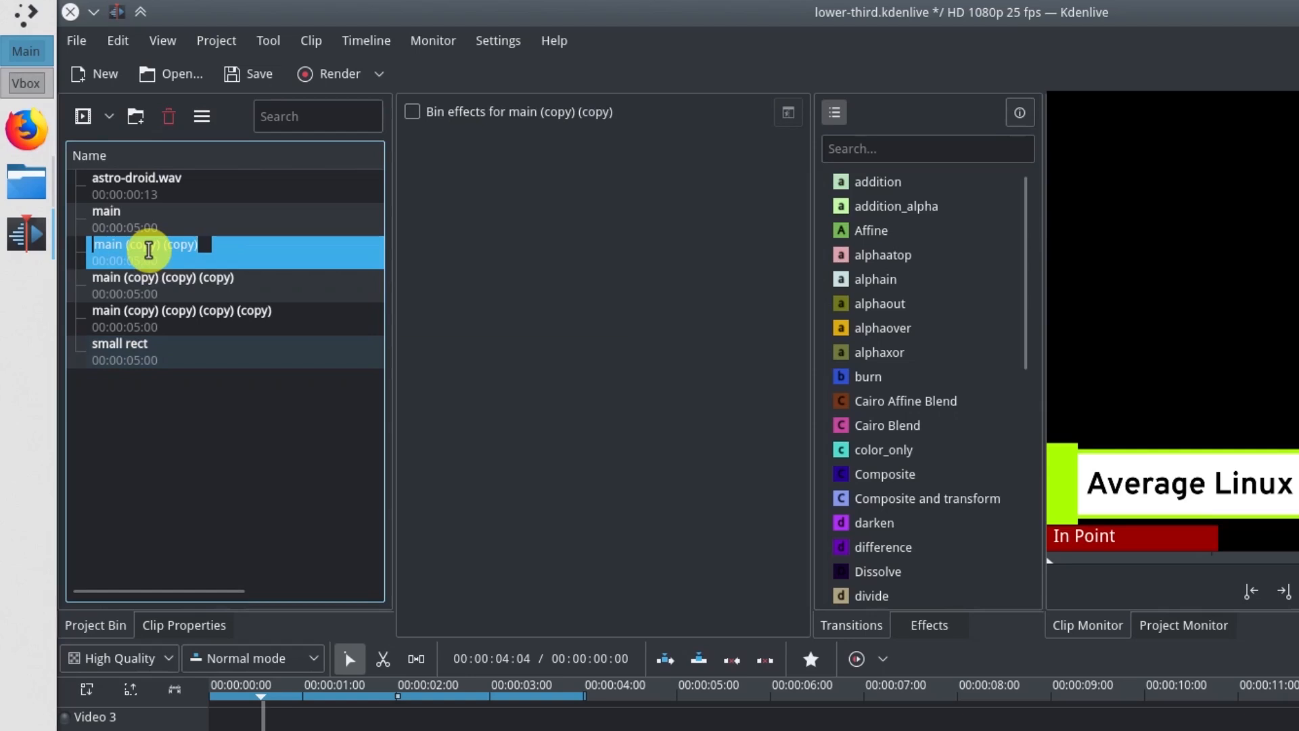
type("text")
key("Return")
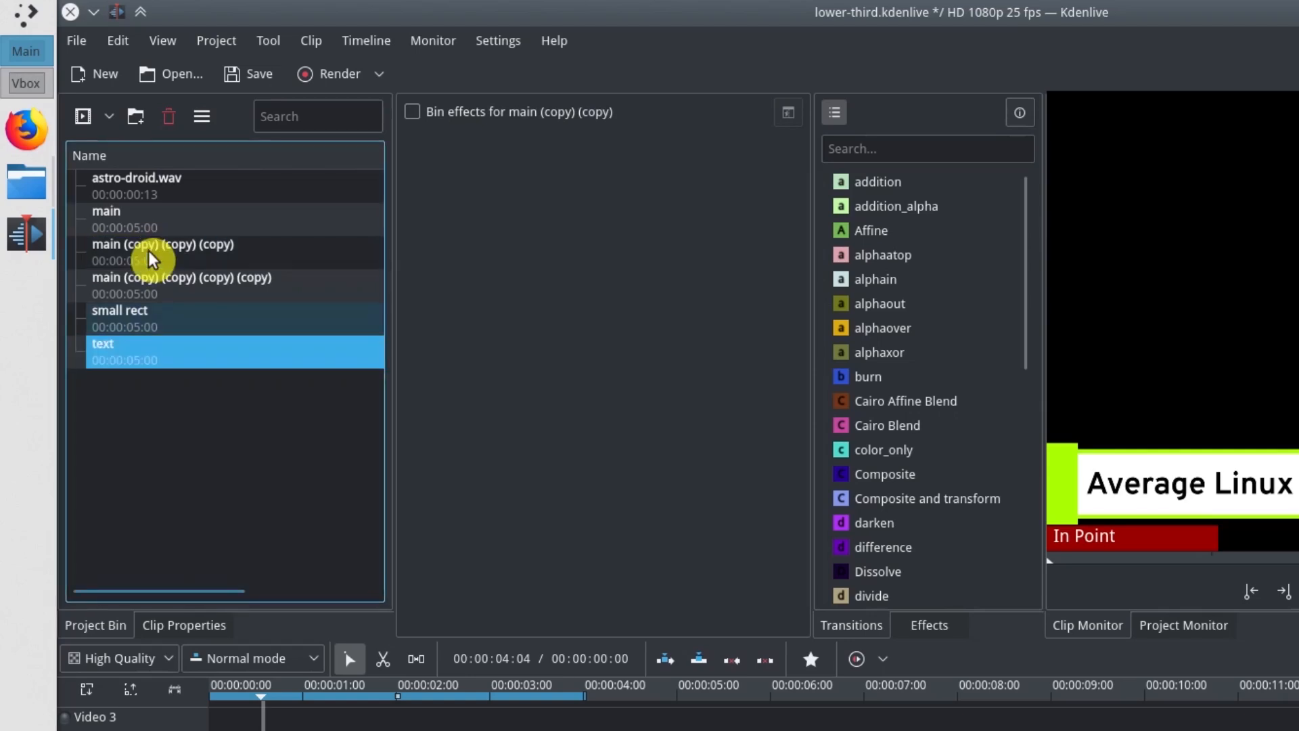
Rename the two remaining title copies as "white back" and "yellow back"
double_click(148, 255)
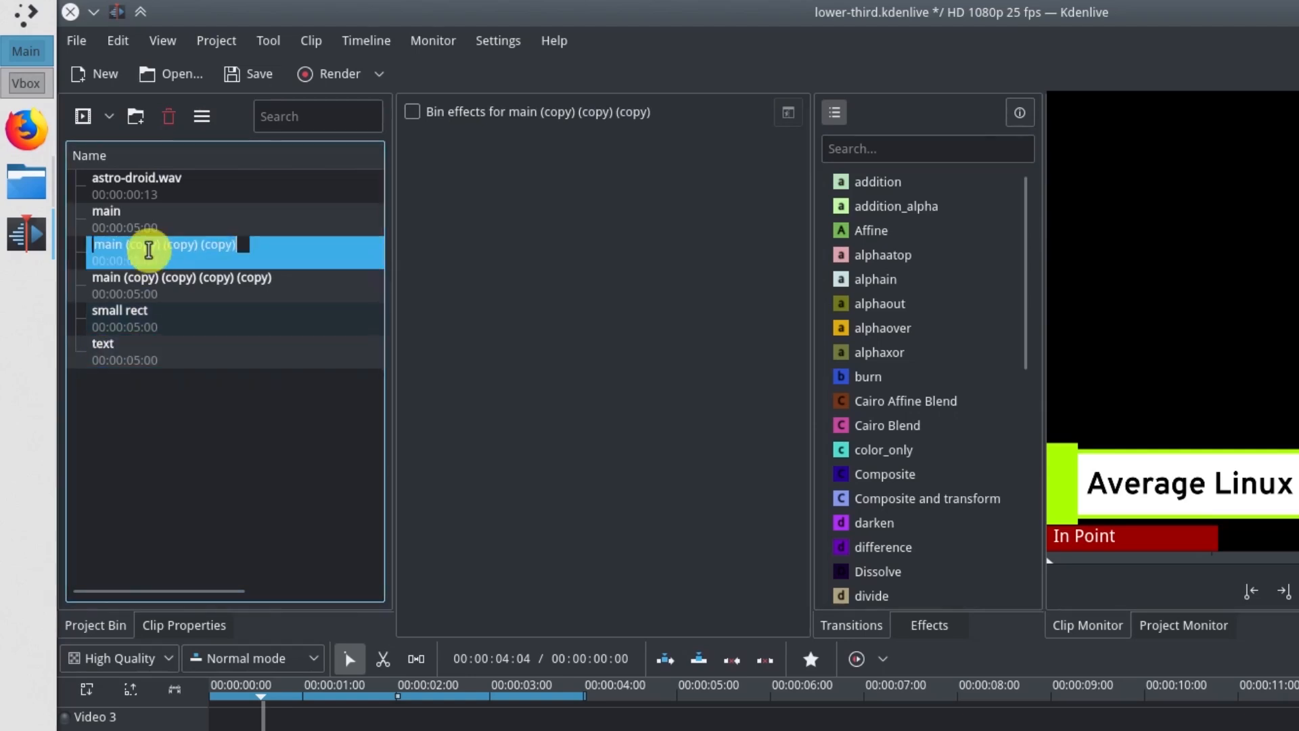
type("white")
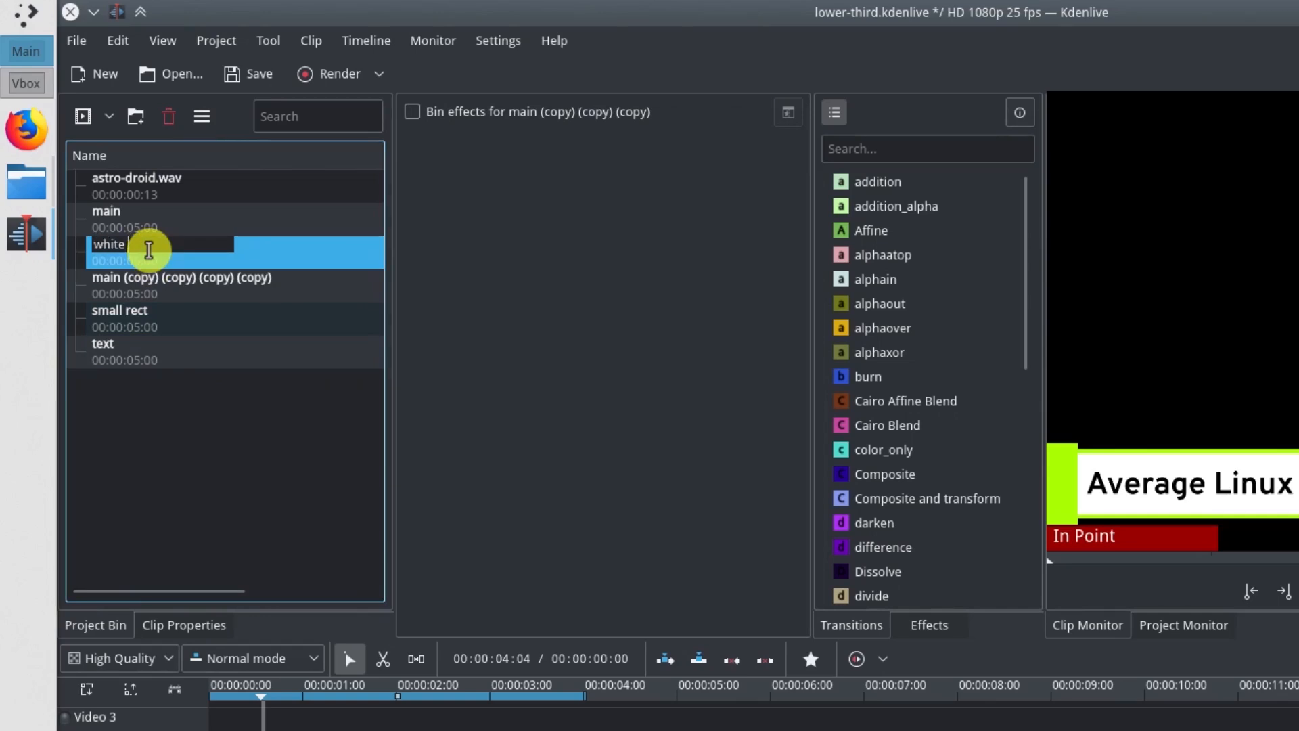
type(" back")
key("Return")
double_click(149, 251)
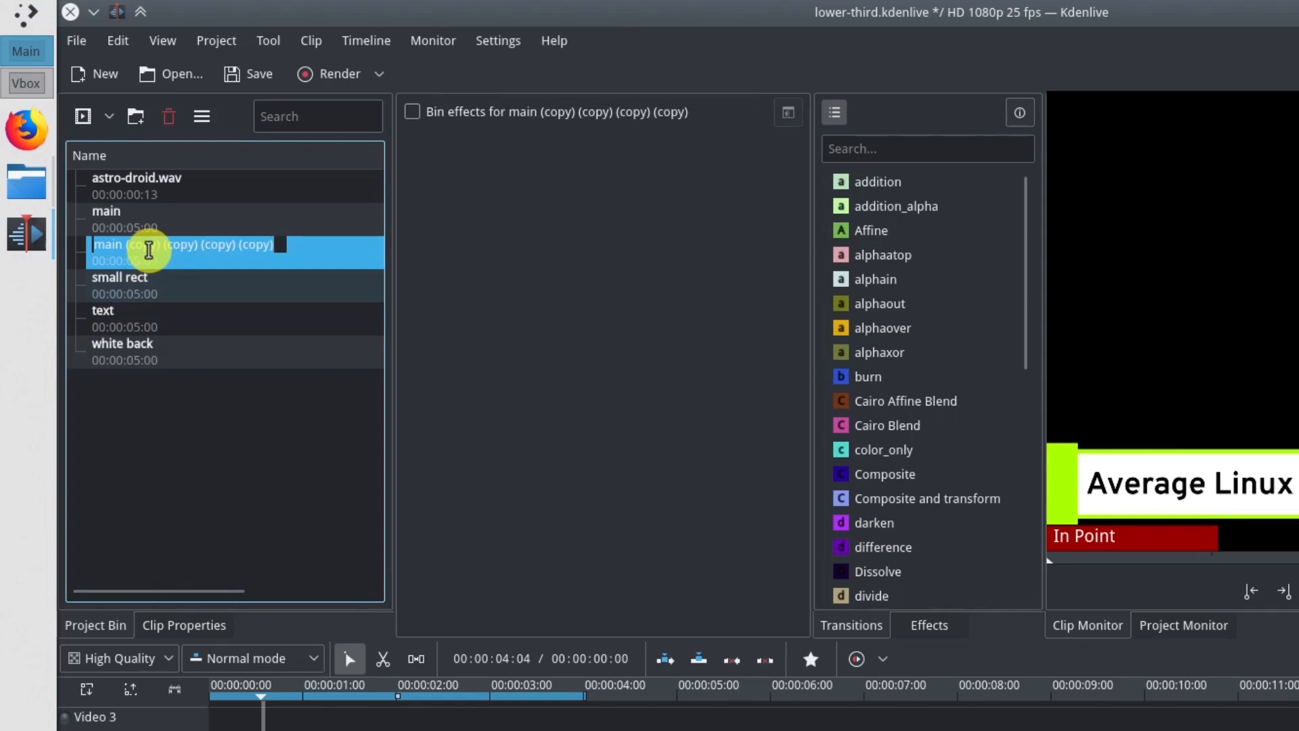
type("yello")
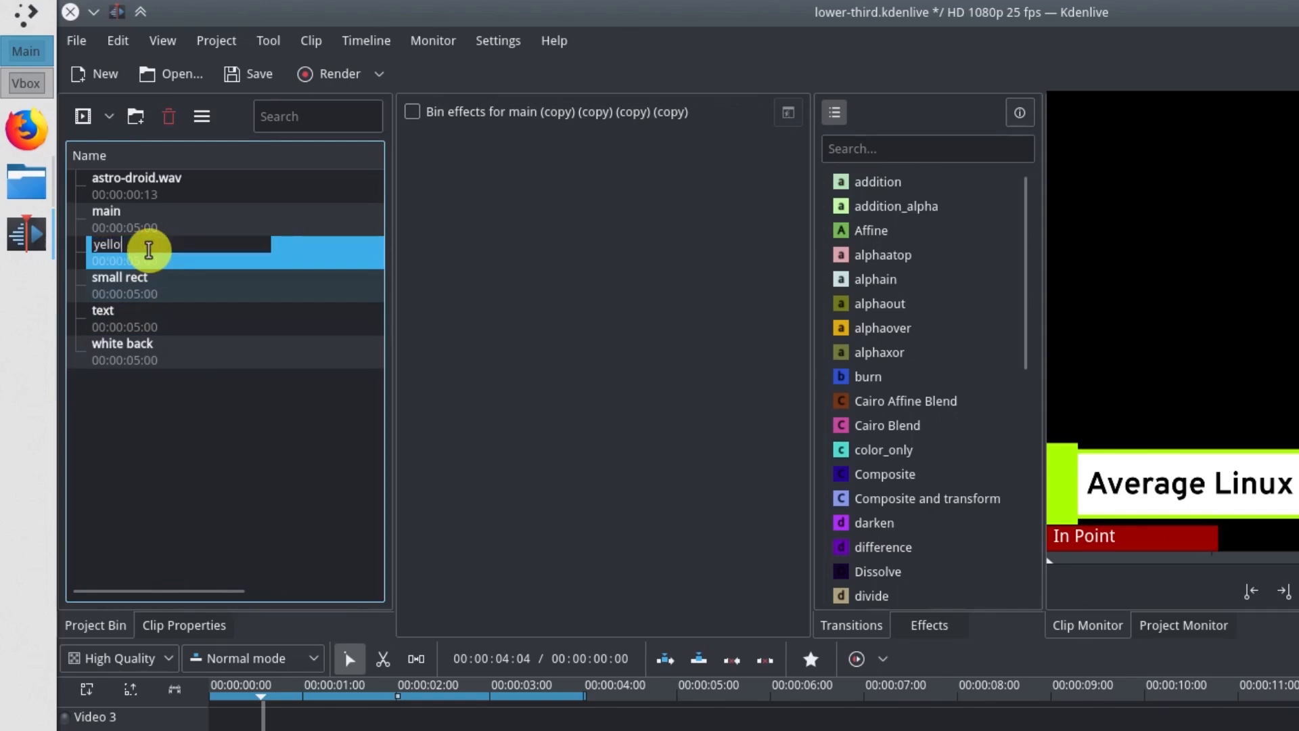
type("w back")
key("Return")
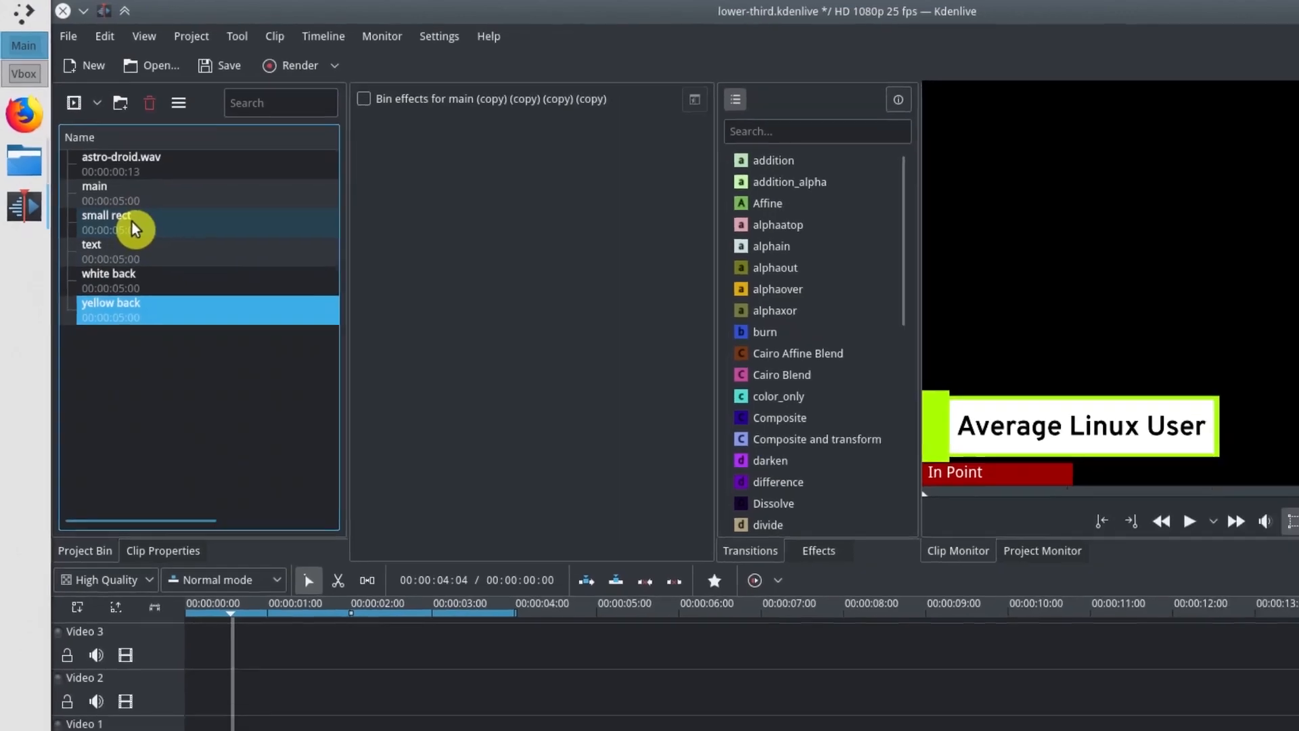
Edit the small rect title, deleting the text and both long bars to keep only the small green rectangle
right_click(152, 259)
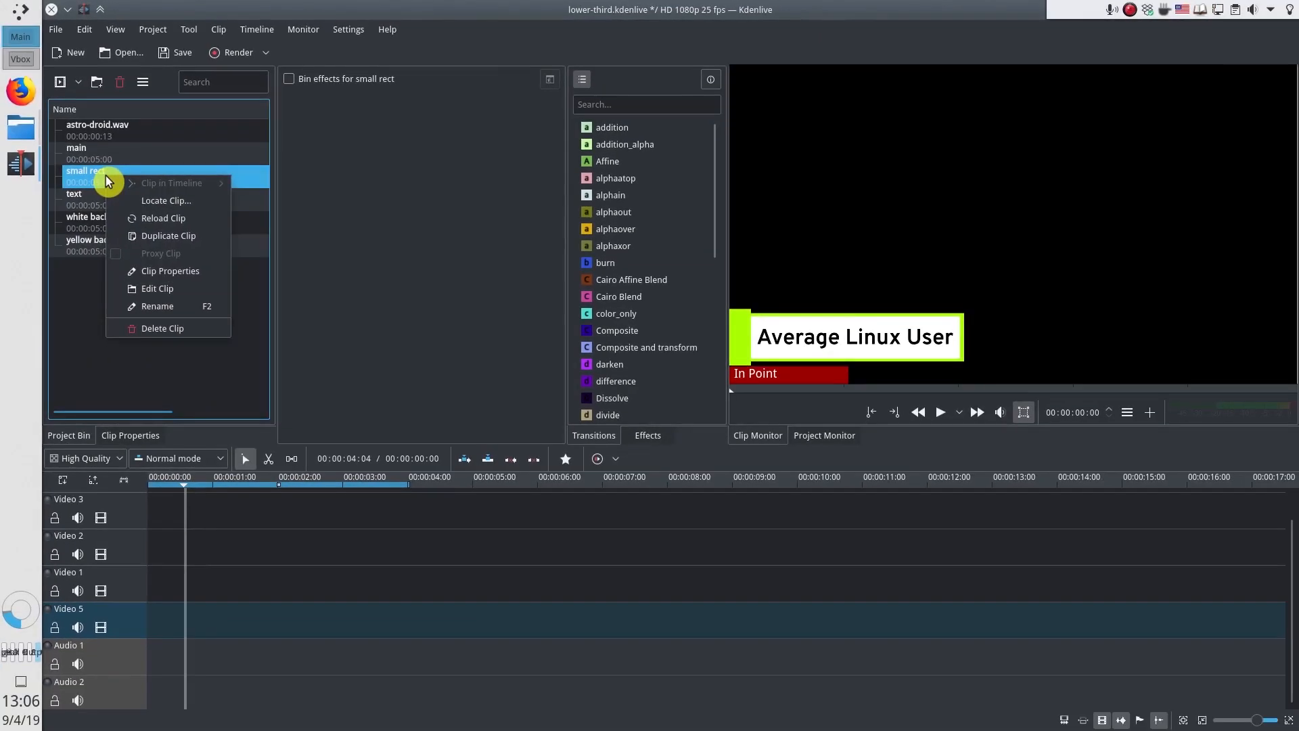
left_click(161, 288)
key("Delete")
left_click(200, 527)
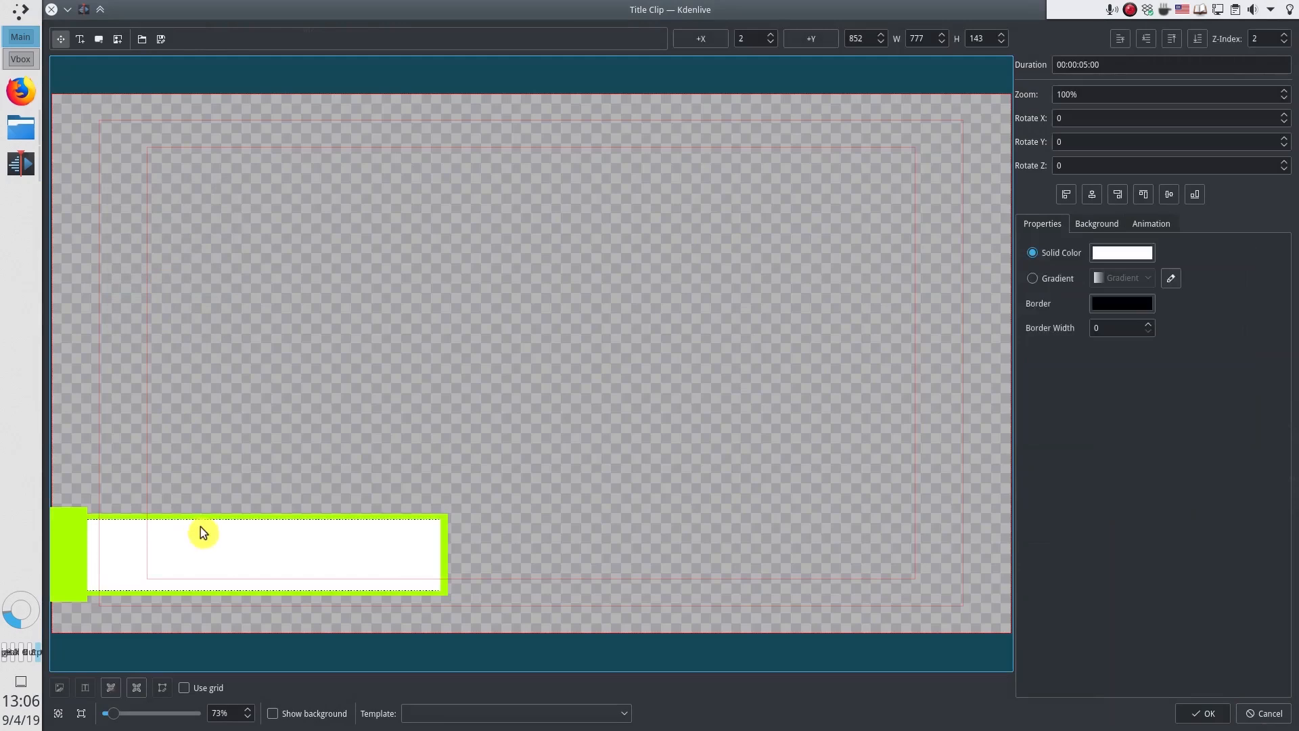
key("Delete")
left_click(1208, 710)
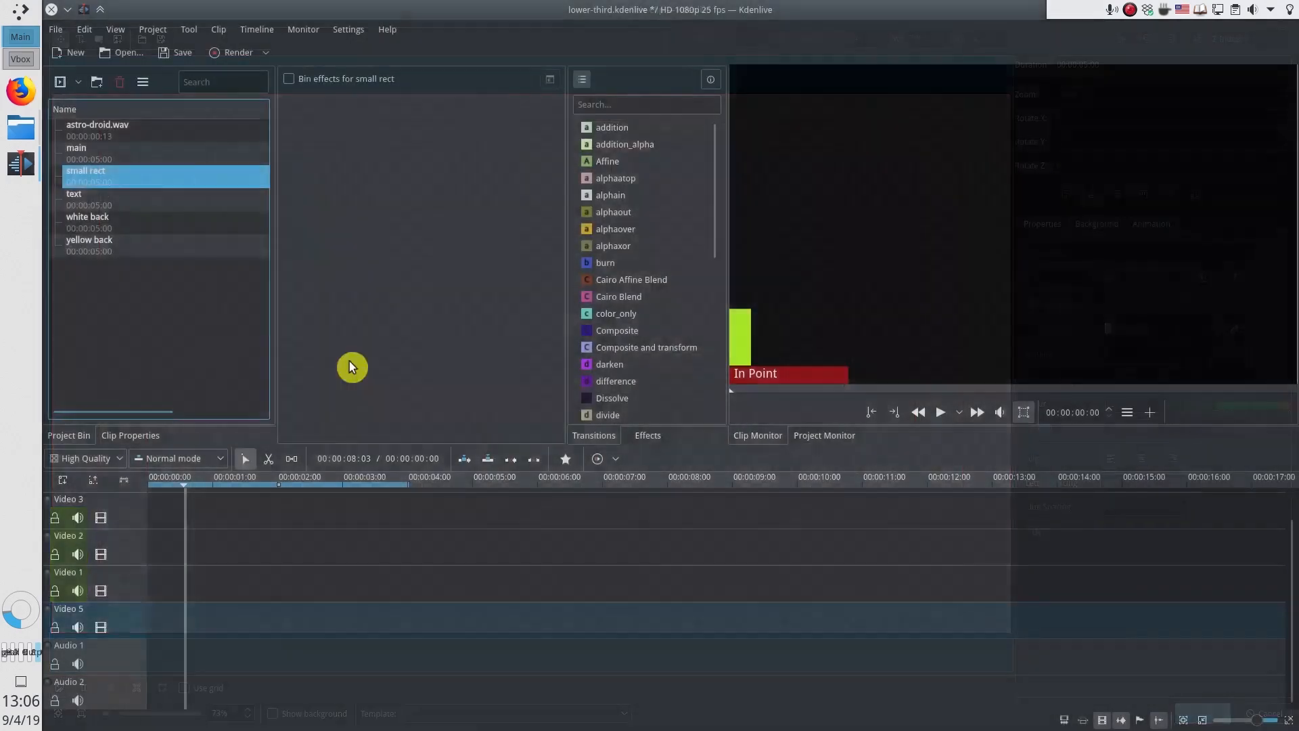
Edit the text title, deleting all the rectangles to keep only the text
right_click(85, 203)
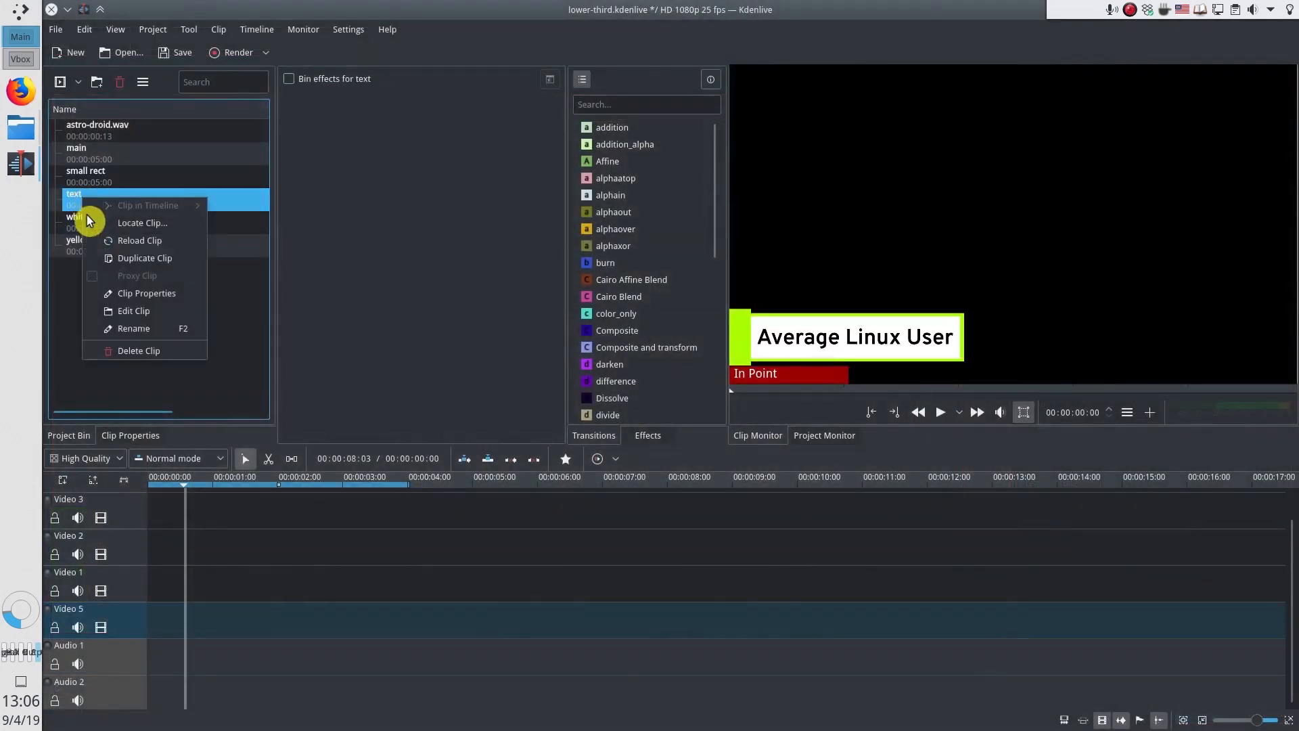
left_click(136, 311)
left_click(69, 533)
key("Delete")
left_click(69, 528)
key("Delete")
left_click(1191, 710)
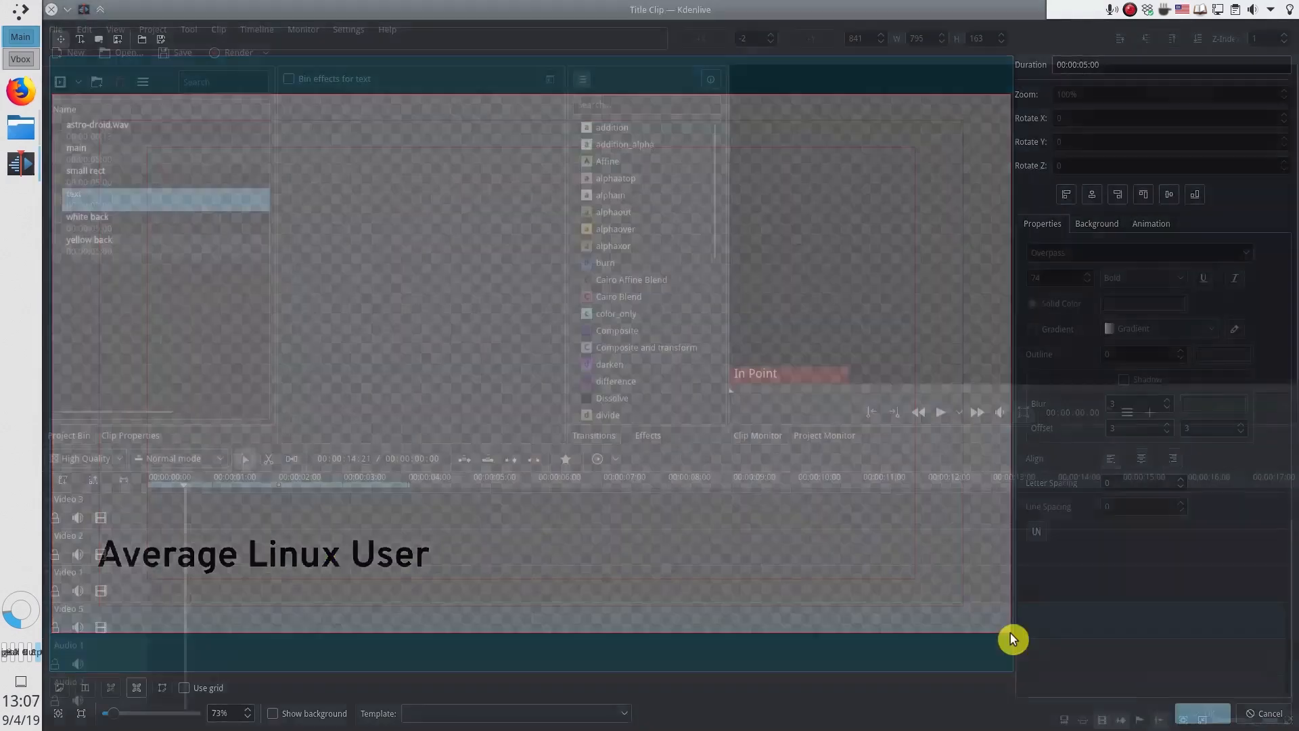
Edit the white back title, deleting the text and both green rectangles to keep only the white bar
left_click(86, 224)
right_click(85, 224)
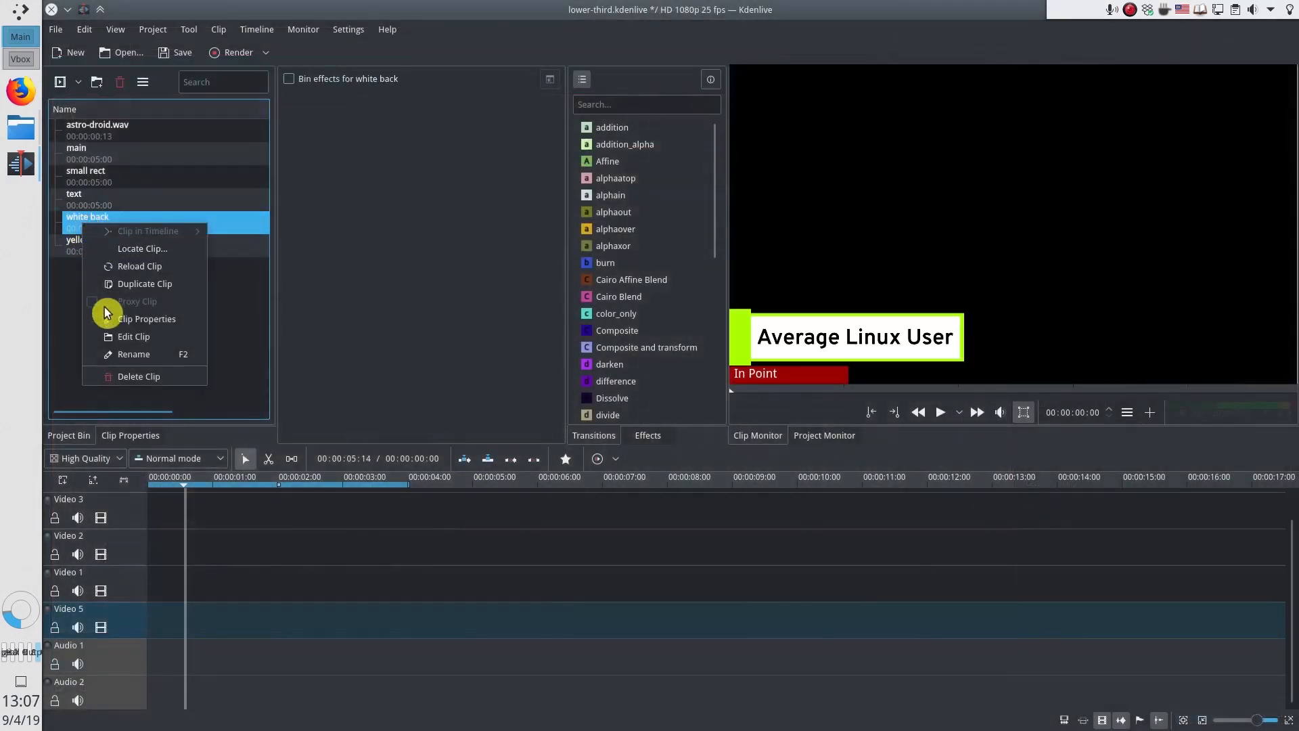
left_click(128, 337)
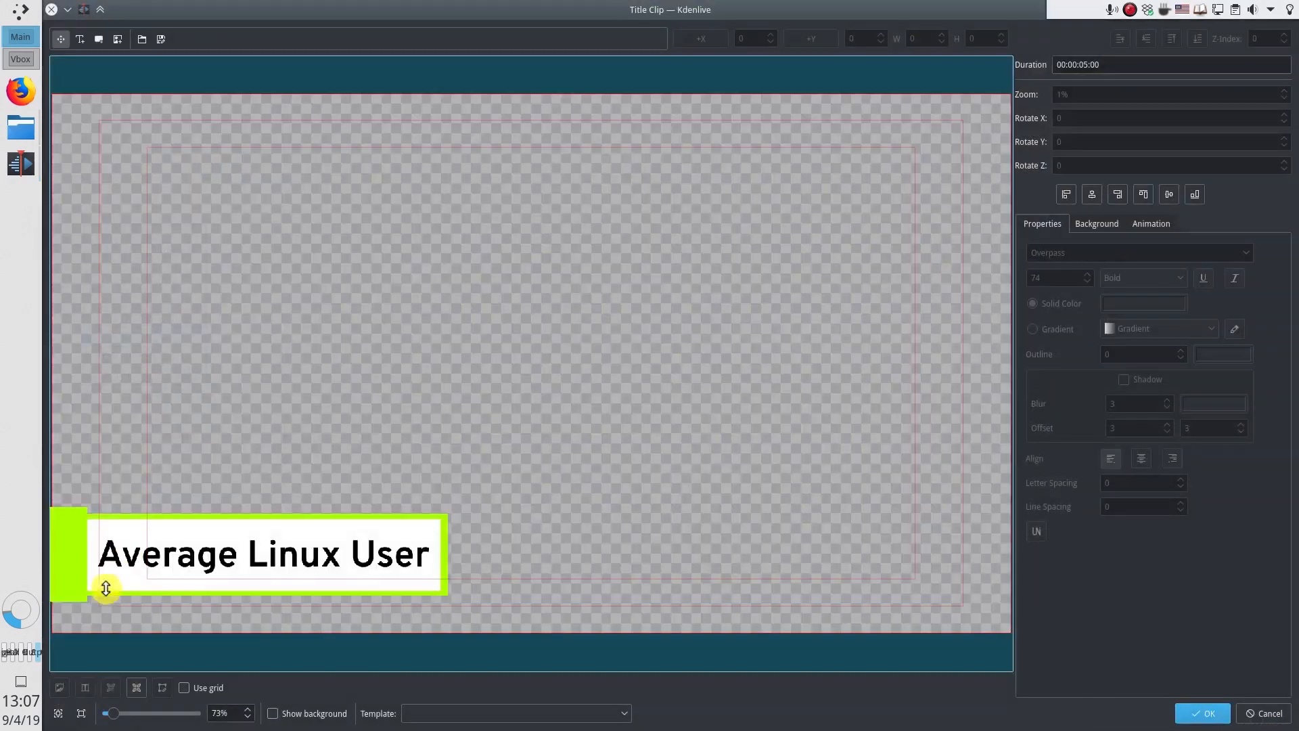
left_click(76, 514)
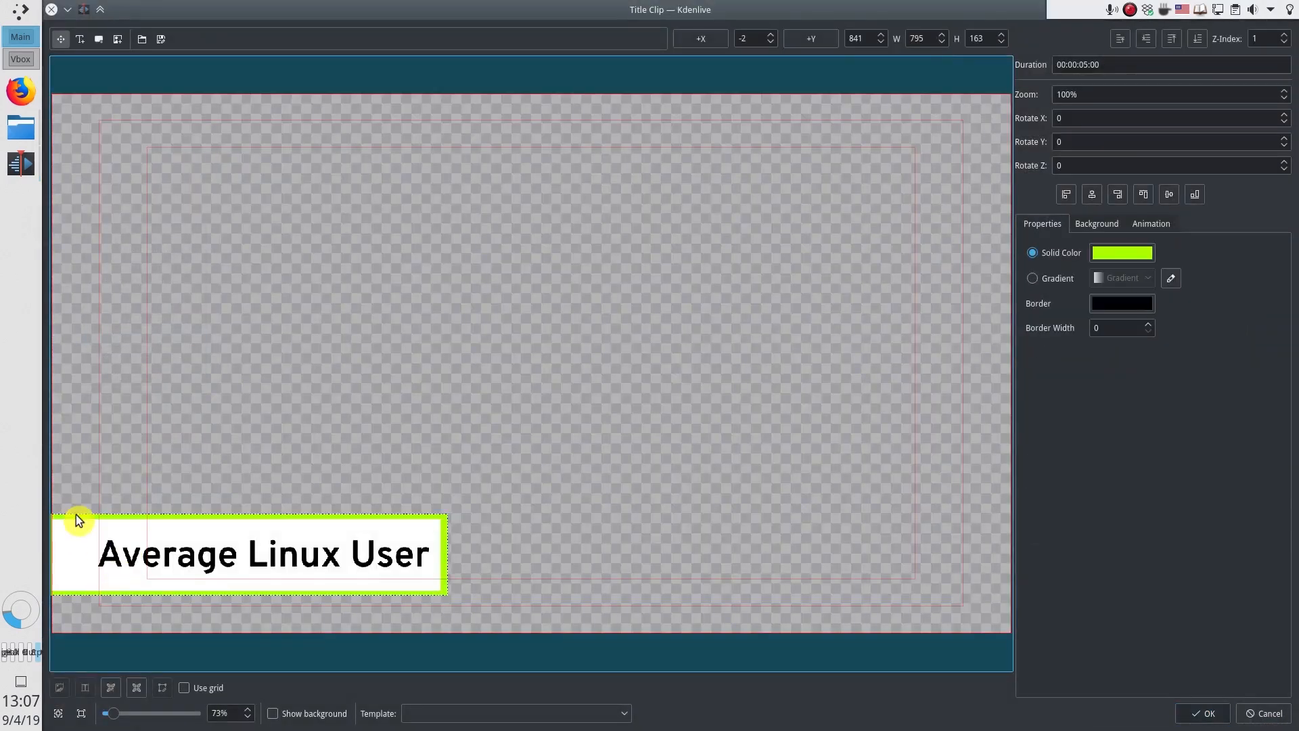
left_click(444, 543)
key("Delete")
left_click(1203, 714)
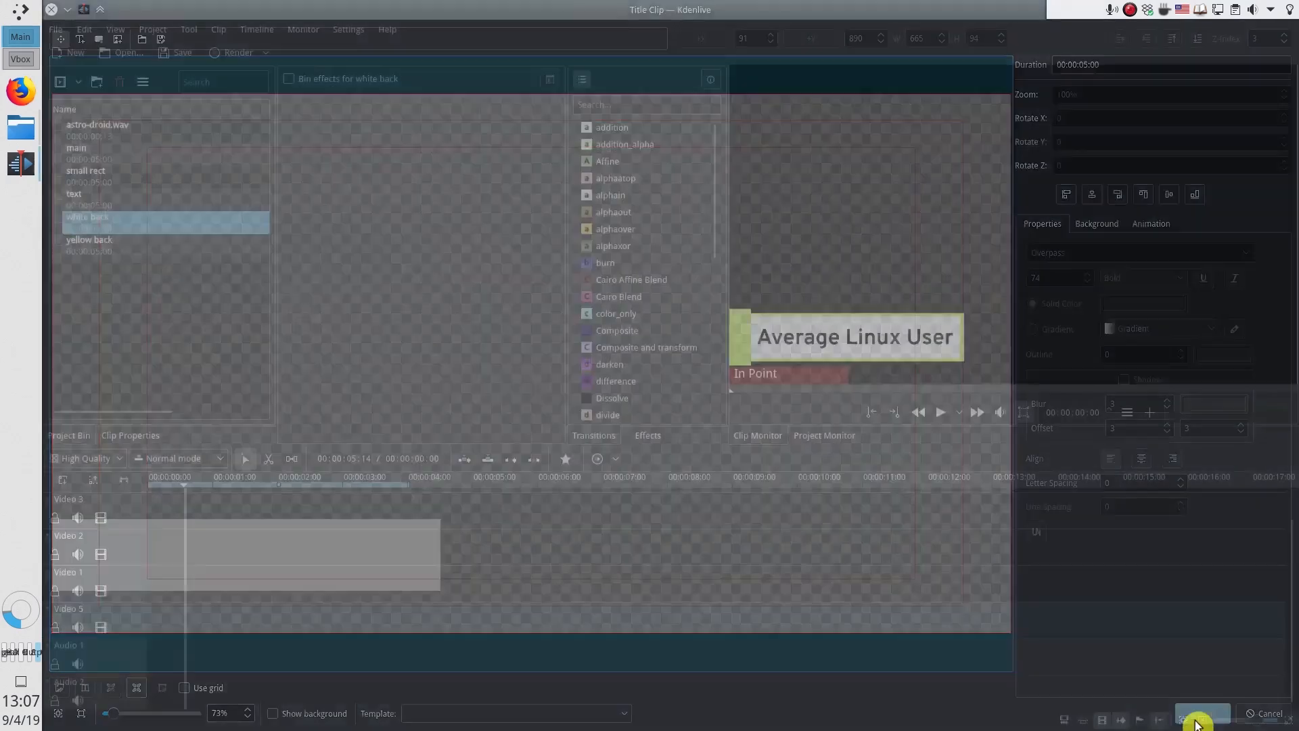
Edit the yellow back title, deleting the text, the white bar and the small green rectangle to keep only the long green bar
left_click(125, 252)
right_click(125, 250)
left_click(174, 364)
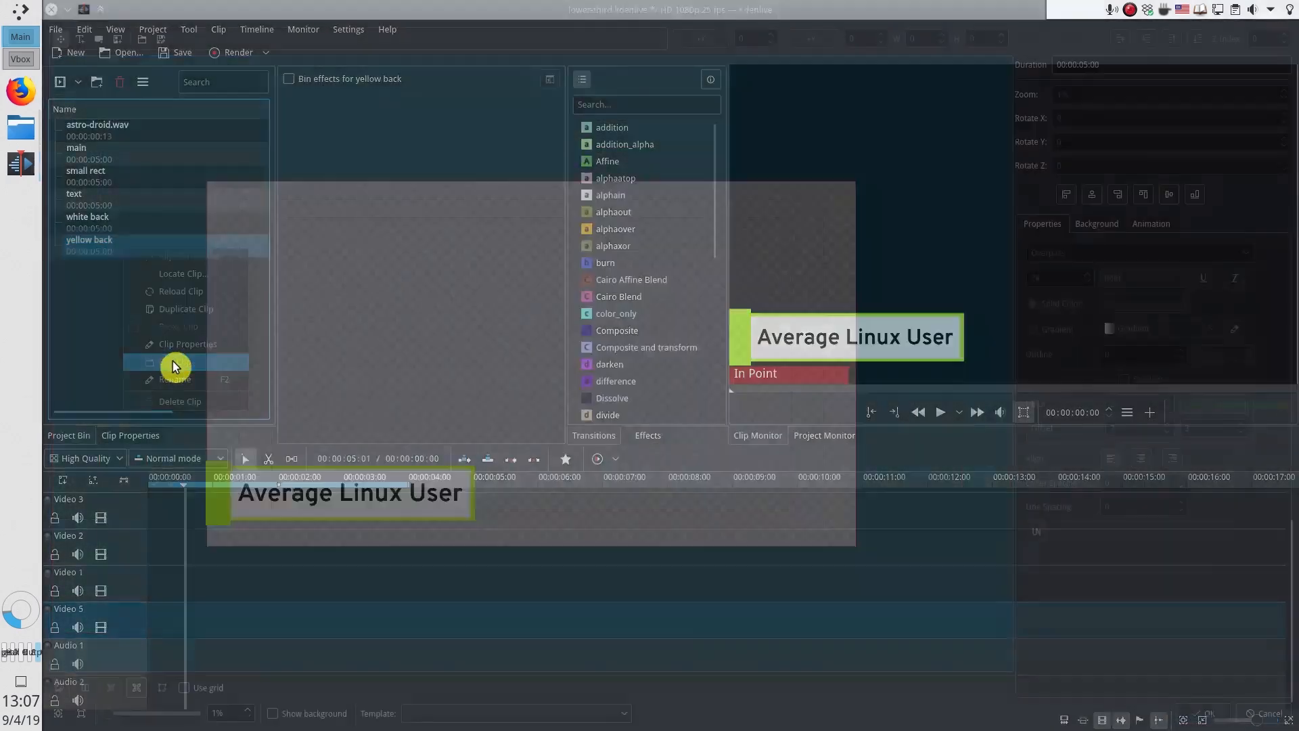
left_click(227, 561)
key("Delete")
left_click(231, 560)
key("Delete")
left_click(61, 561)
key("Delete")
left_click(1201, 714)
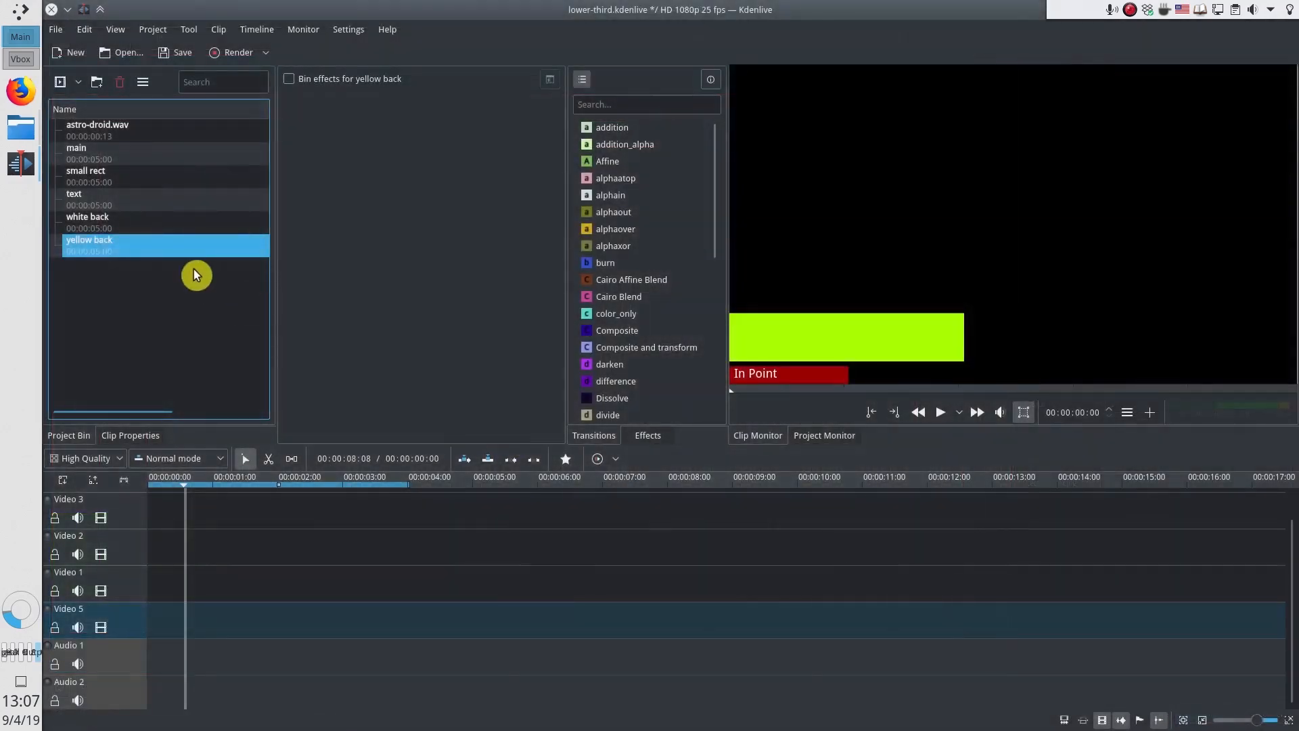
Place yellow back on Video 1, white back on Video 2 and text on Video 3, all at the timeline start
left_click(157, 218)
left_click(160, 181)
left_click(162, 163)
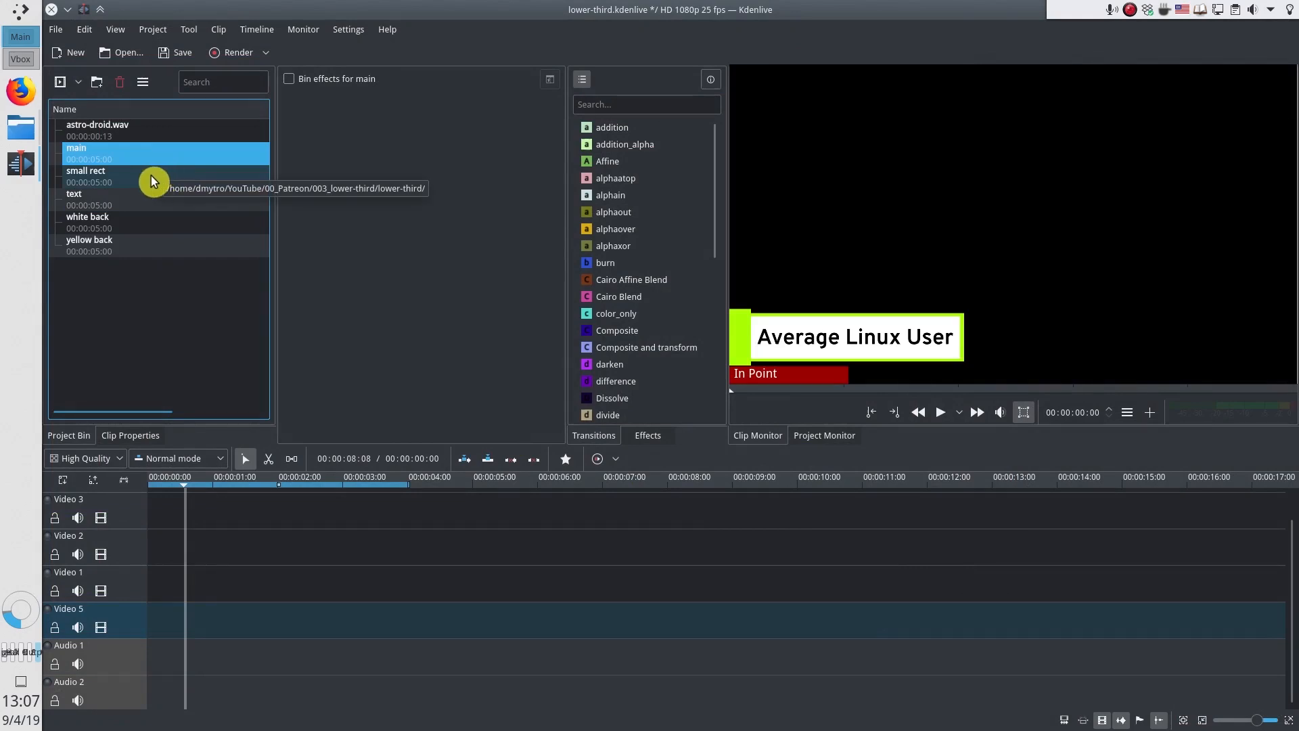
left_click(122, 229)
left_click(122, 251)
left_click_drag(122, 252, 184, 588)
left_click_drag(112, 225, 186, 510)
left_click_drag(106, 198, 261, 510)
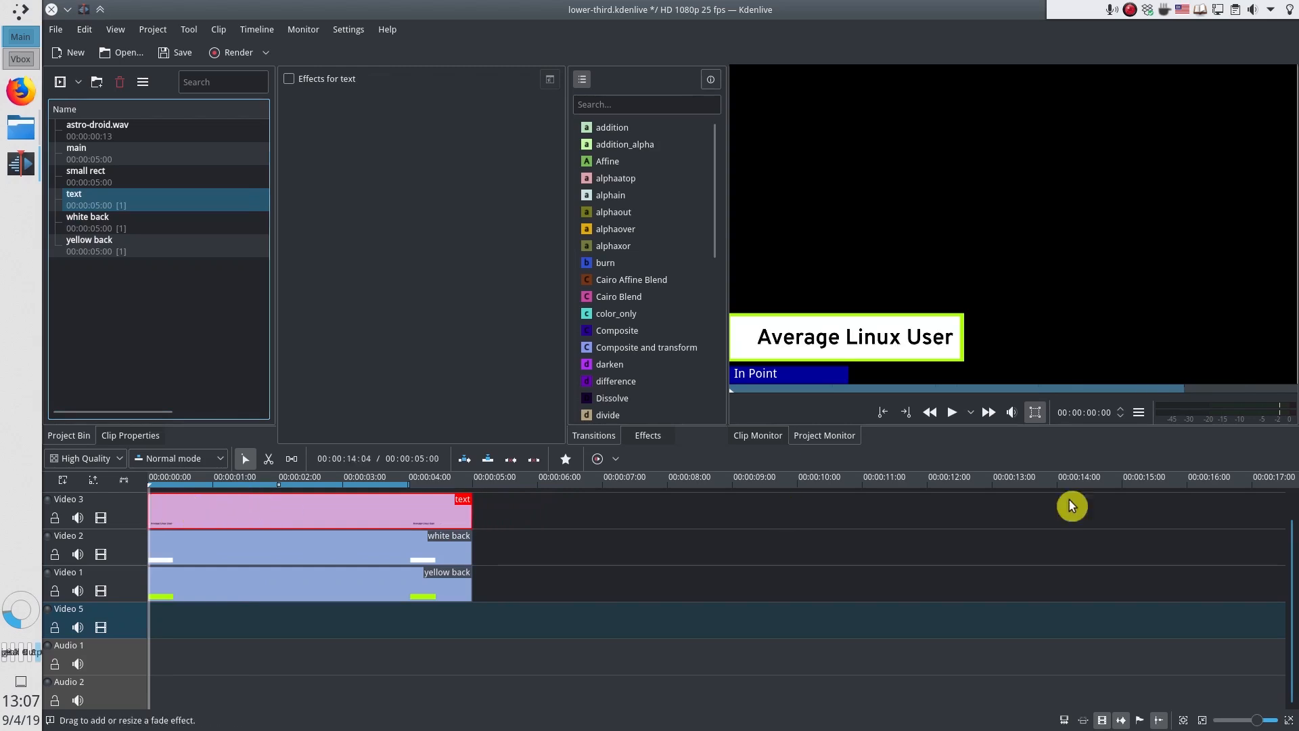
Place the small rect title at the timeline start on Video 4, above the other three clips
scroll(1293, 581, "up", 1)
left_click(172, 180)
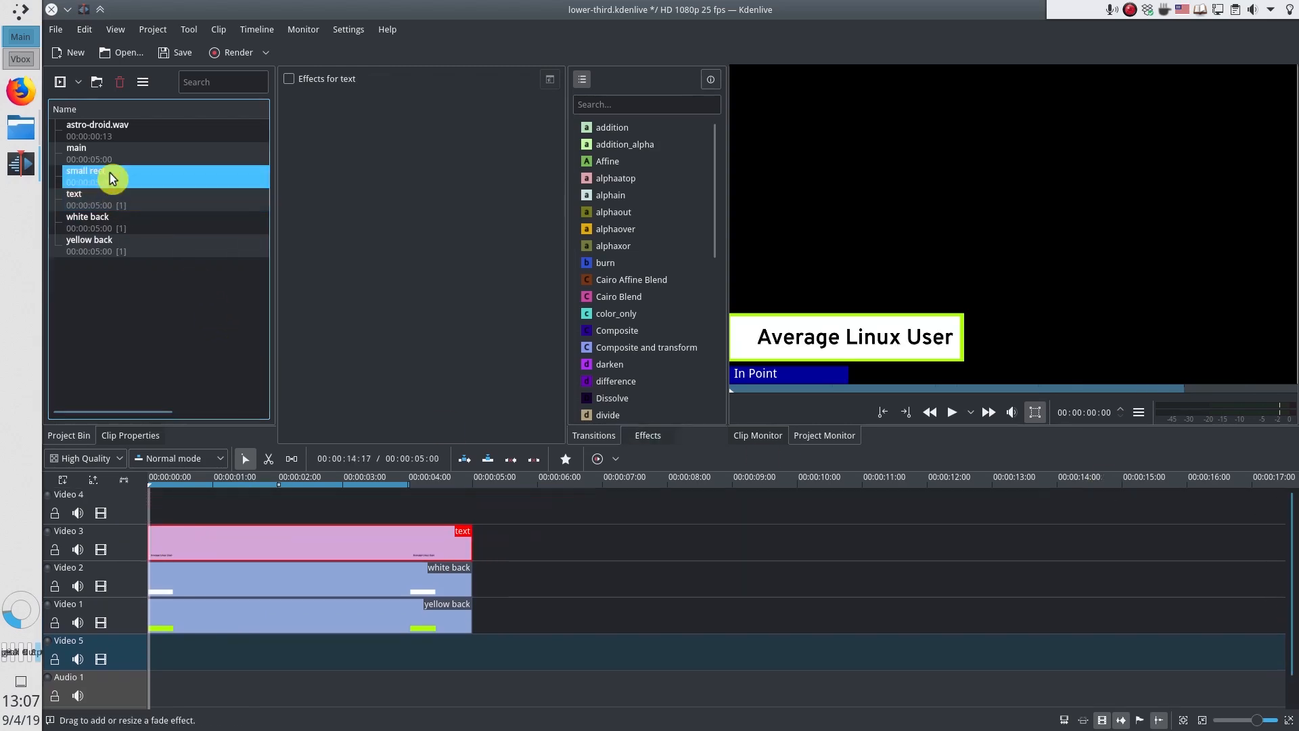
left_click_drag(93, 174, 214, 510)
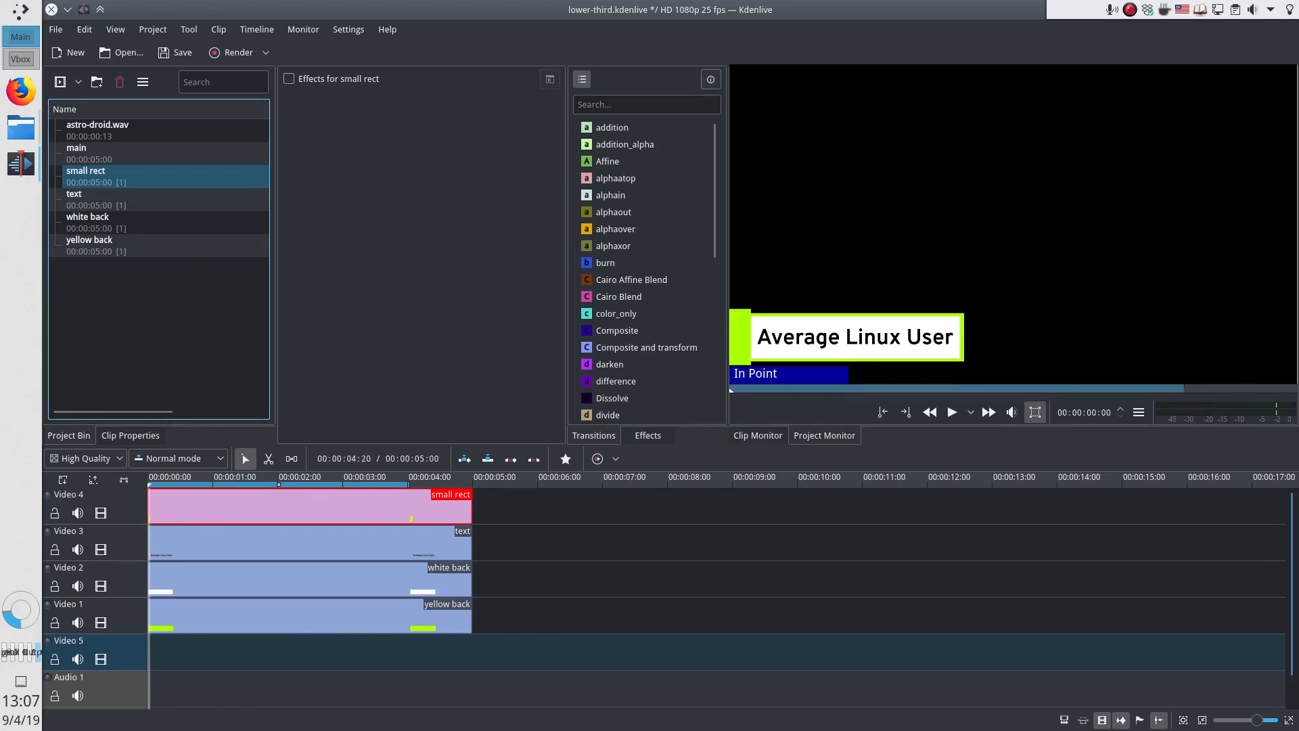
Trim the ends of all four title clips on the timeline to a duration of 00:00:03:00
left_click_drag(469, 510, 349, 513)
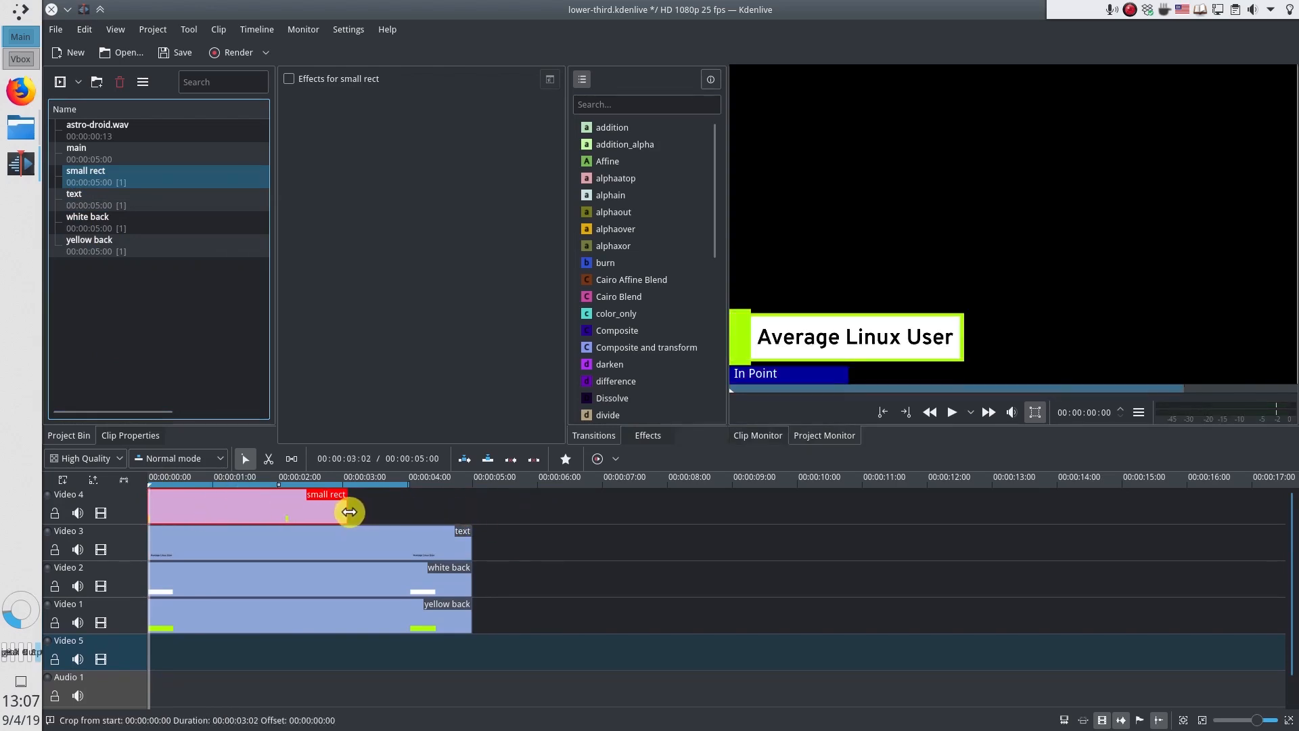
left_click_drag(470, 545, 342, 546)
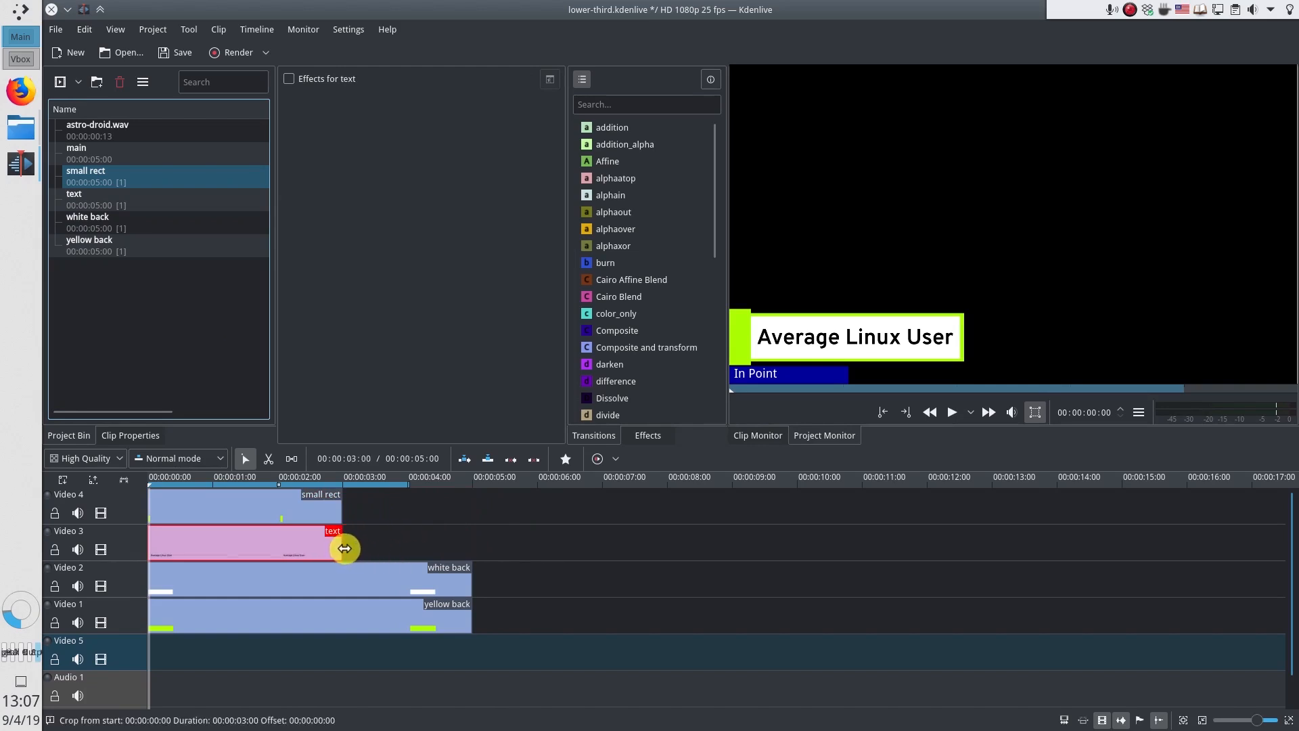
left_click_drag(469, 576, 348, 580)
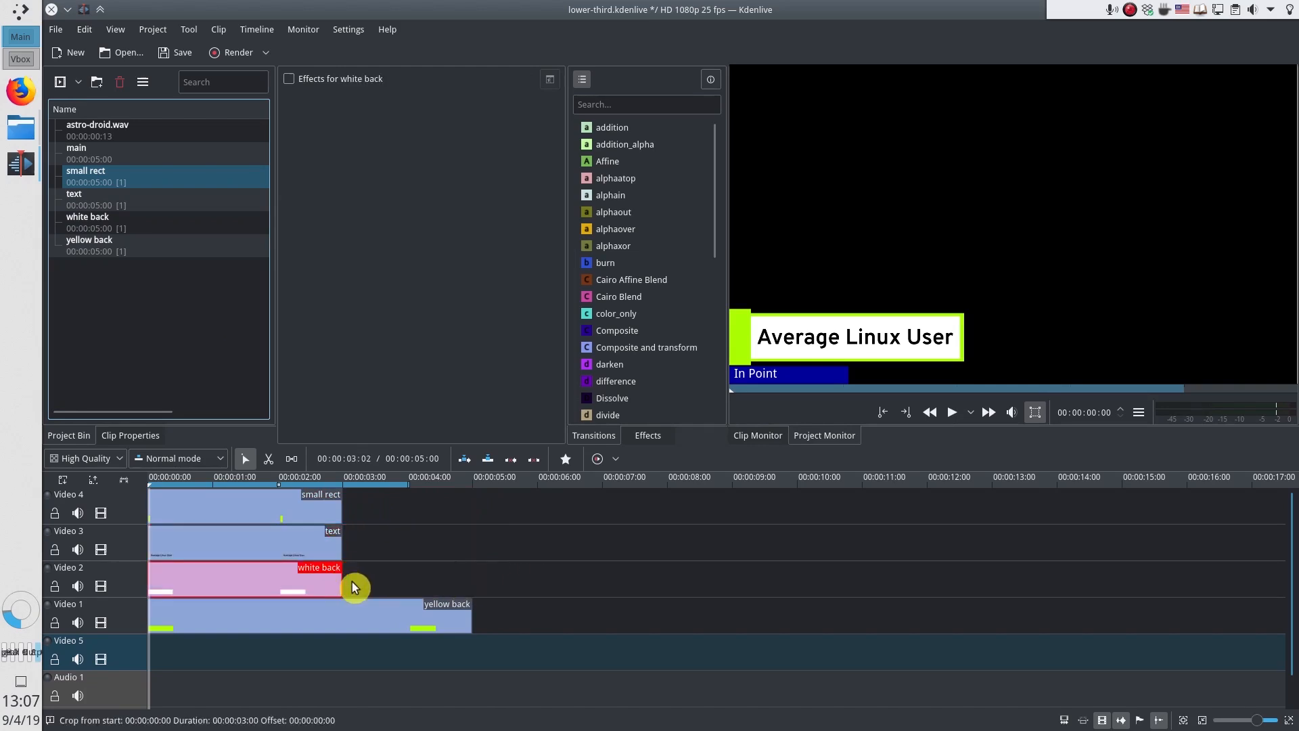
left_click_drag(464, 625, 357, 607)
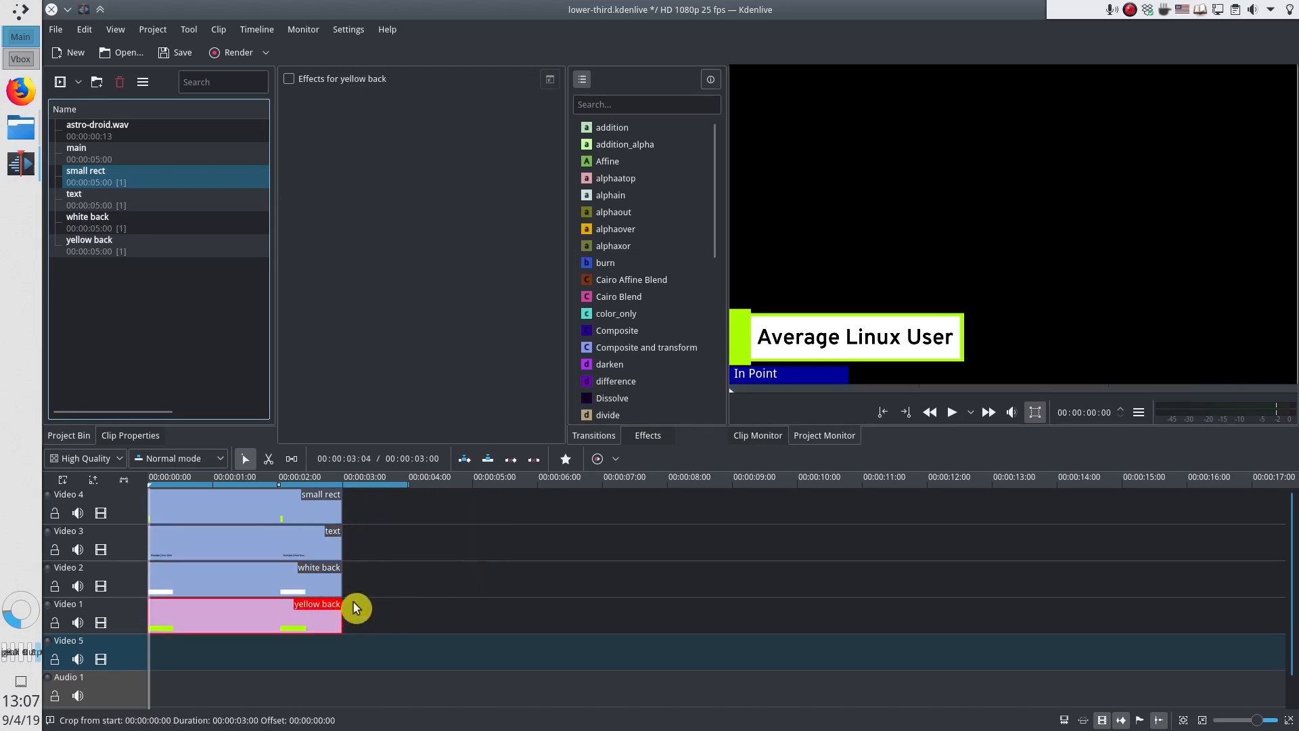
Find the Rotate (keyframable) effect by searching for "rotate" and apply it to the small rect clip
scroll(355, 604, "up", 1)
scroll(356, 607, "up", 4)
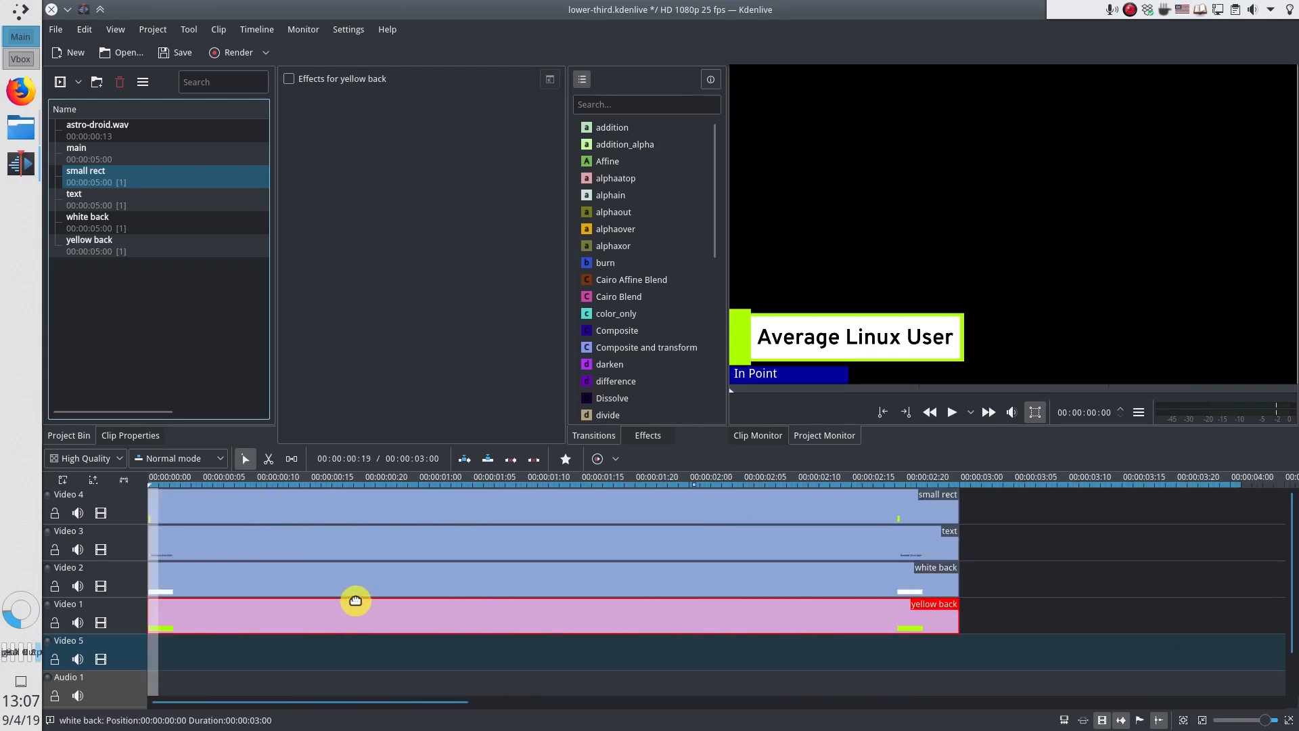
left_click(207, 511)
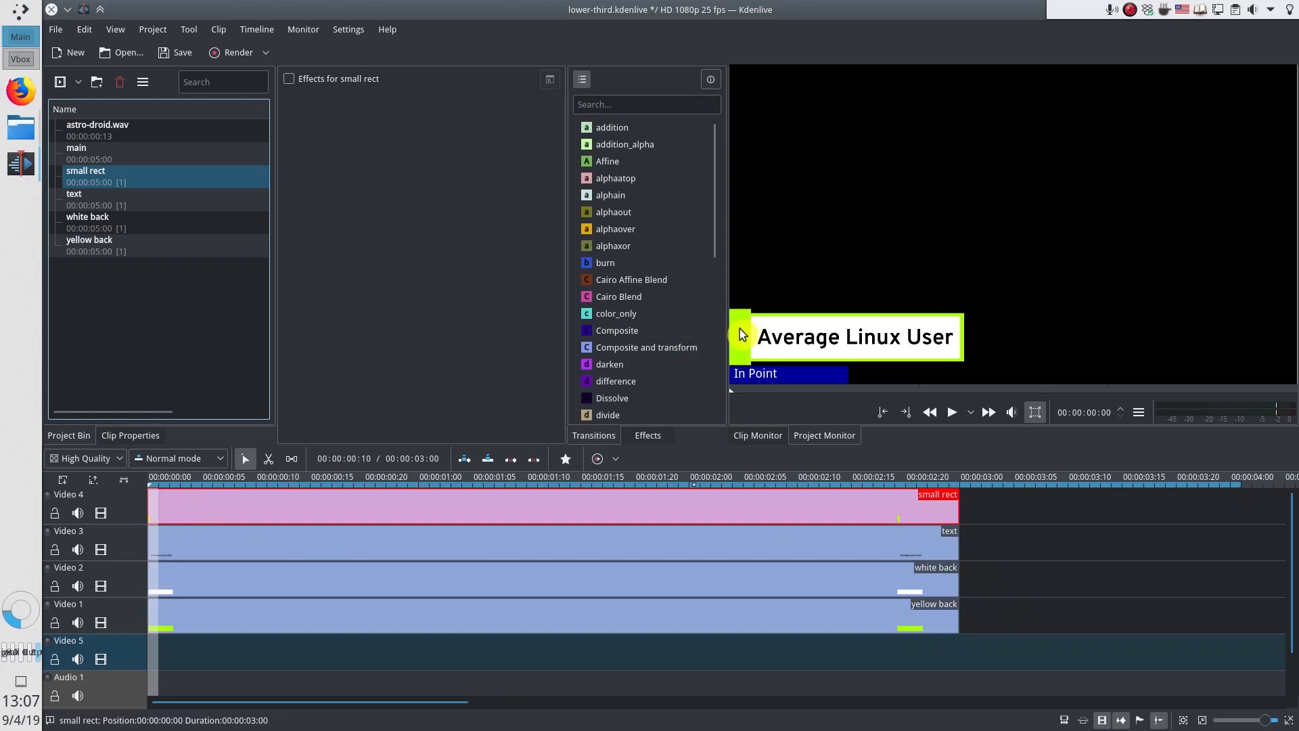
left_click(650, 437)
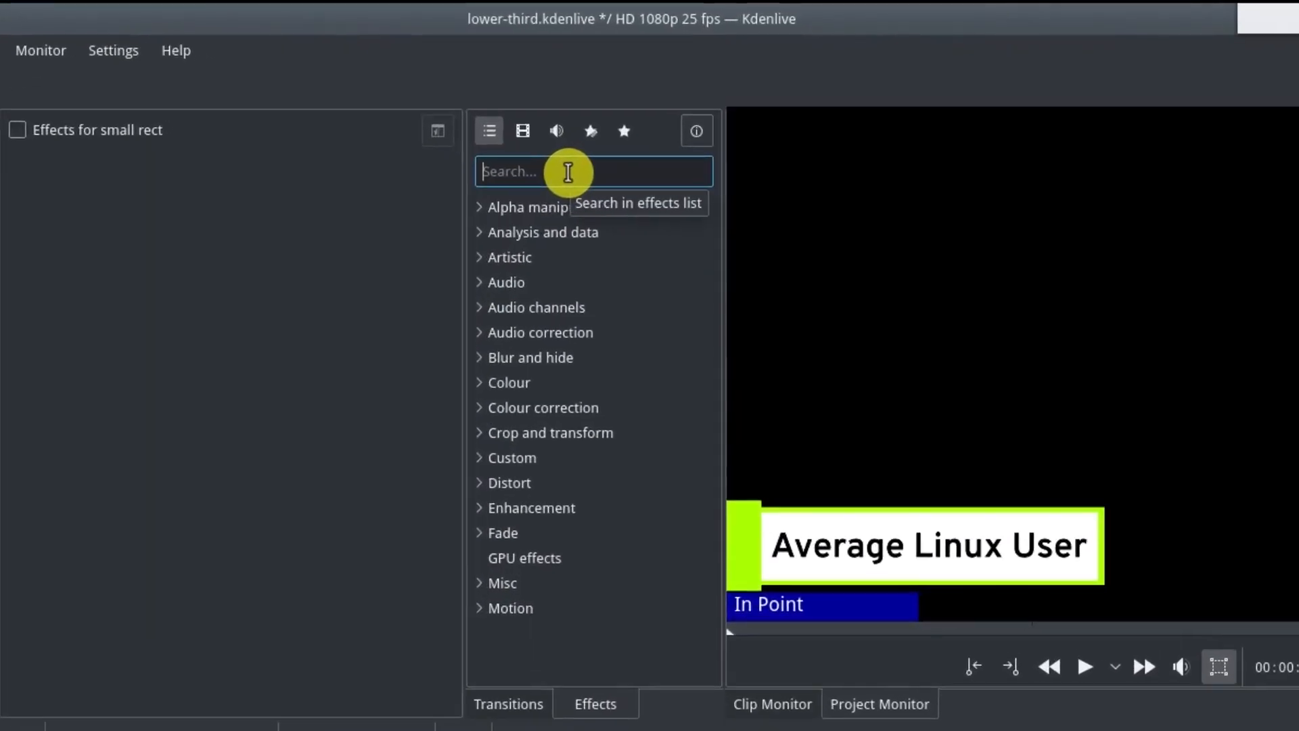
type("rotate")
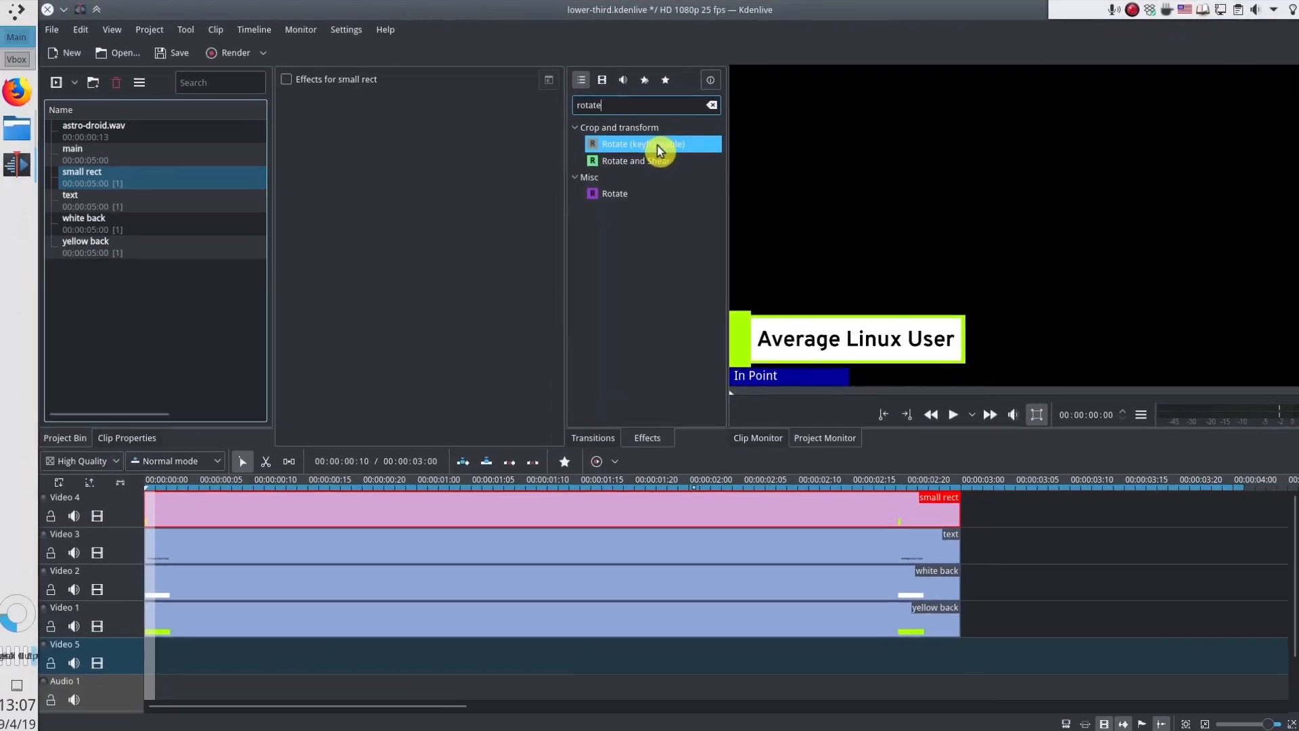
left_click_drag(612, 237, 278, 560)
left_click_drag(451, 347, 368, 514)
Add two intermediate keyframes to the small rect's rotation and position them at 00:00:00:11 and 00:00:02:13
scroll(368, 514, "down", 3)
left_click(296, 255)
left_click(296, 256)
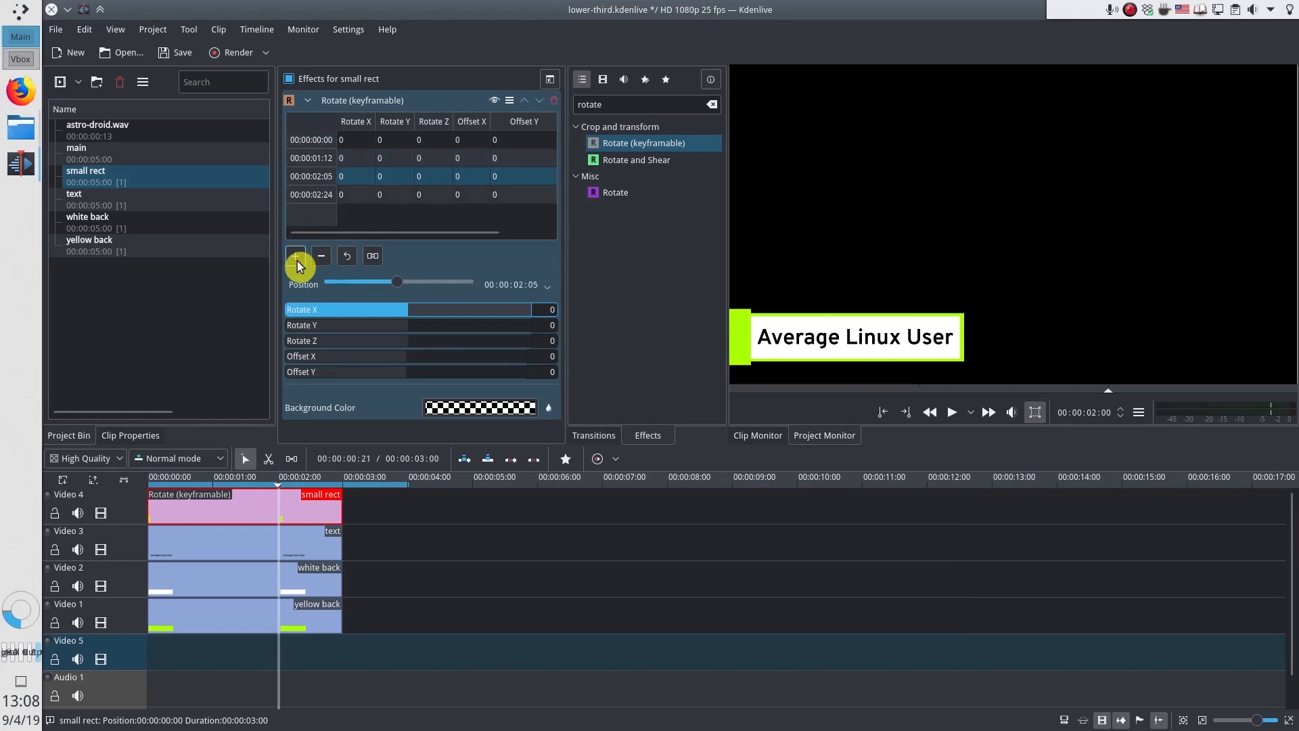
left_click(318, 158)
left_click_drag(415, 289, 348, 288)
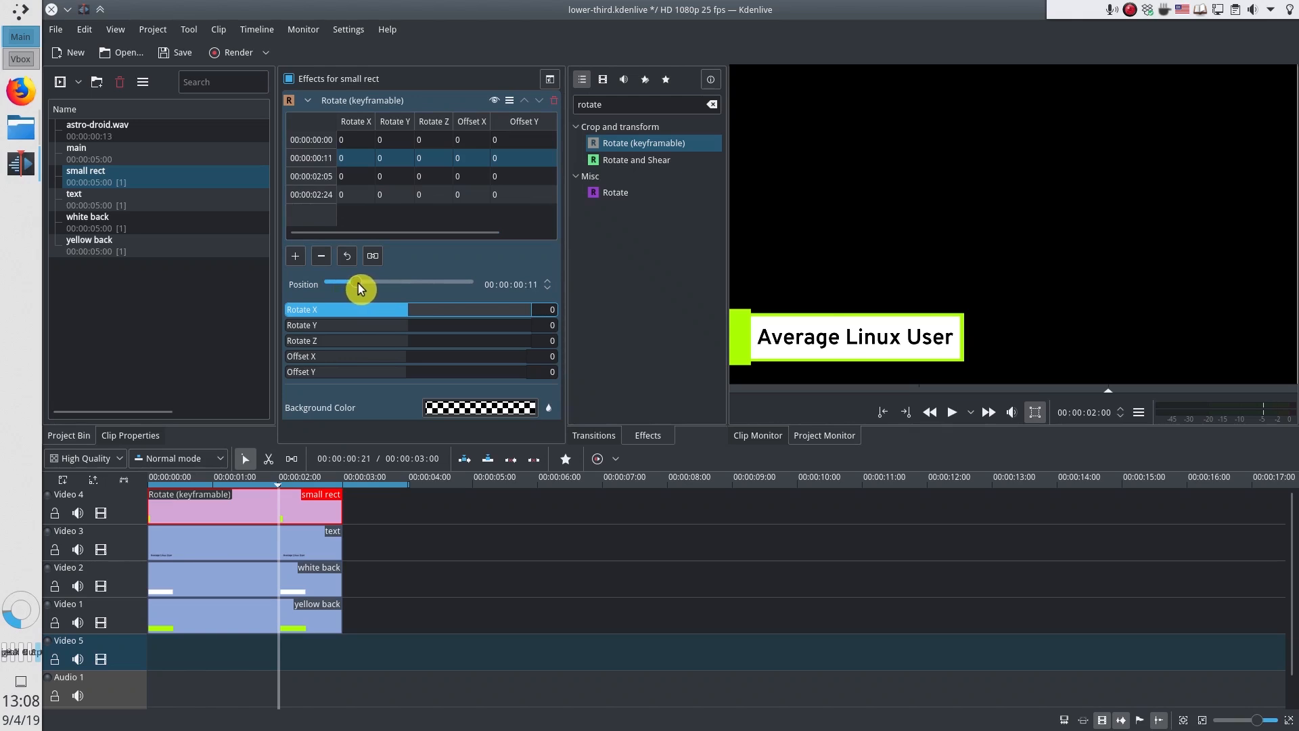
left_click(328, 178)
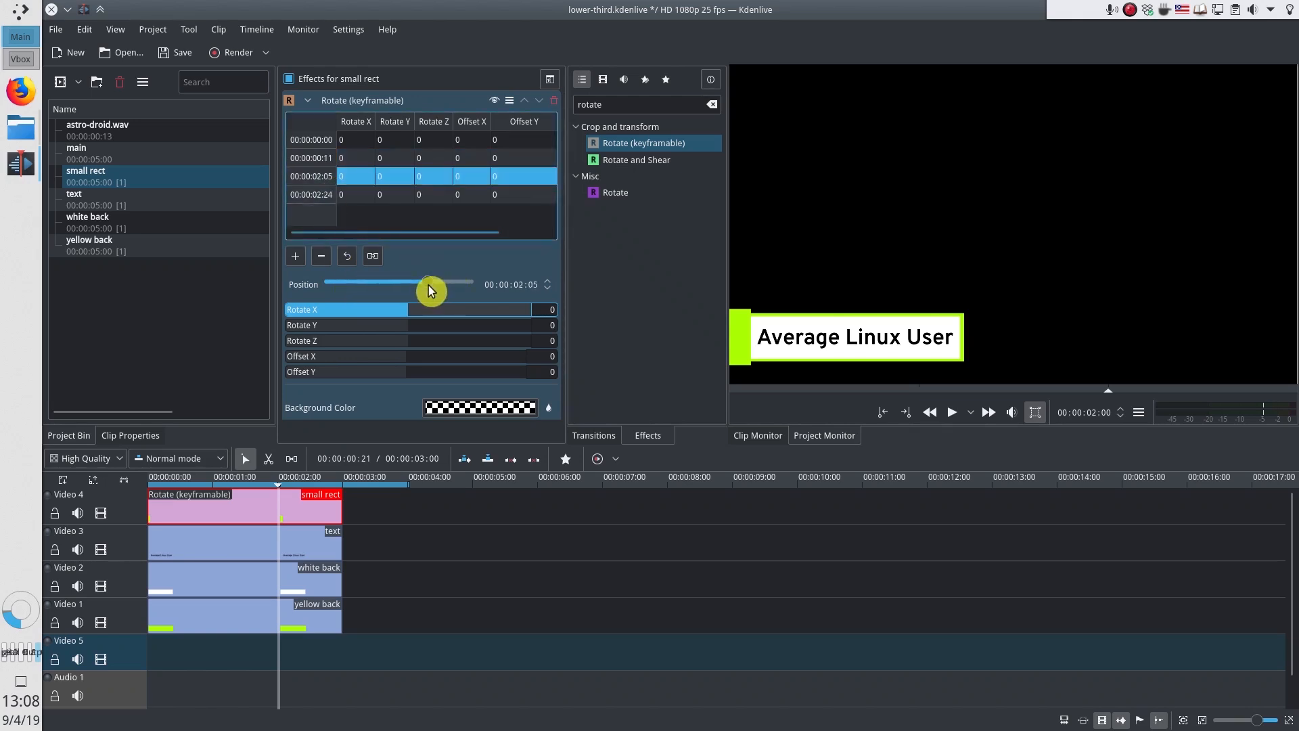
left_click_drag(432, 291, 434, 290)
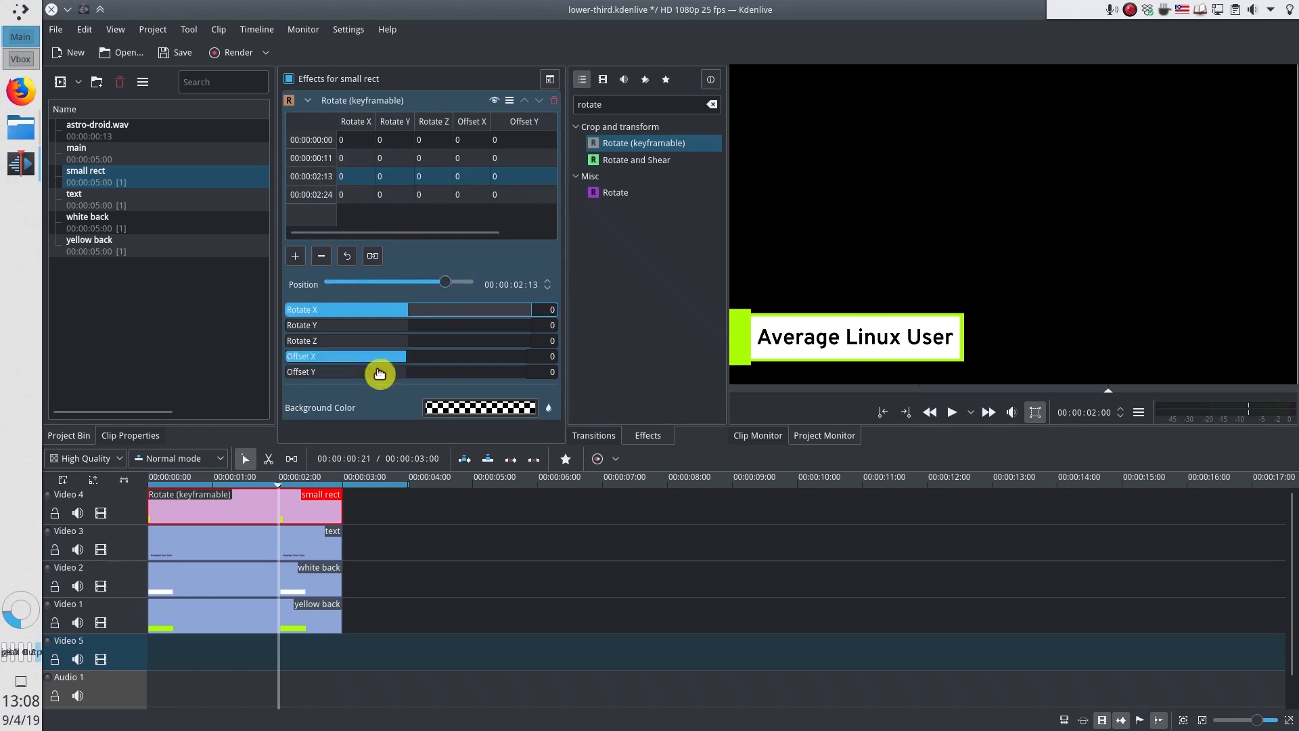
Set Rotate X to -300 at the first and last keyframes of the small rect's rotation
left_click(311, 141)
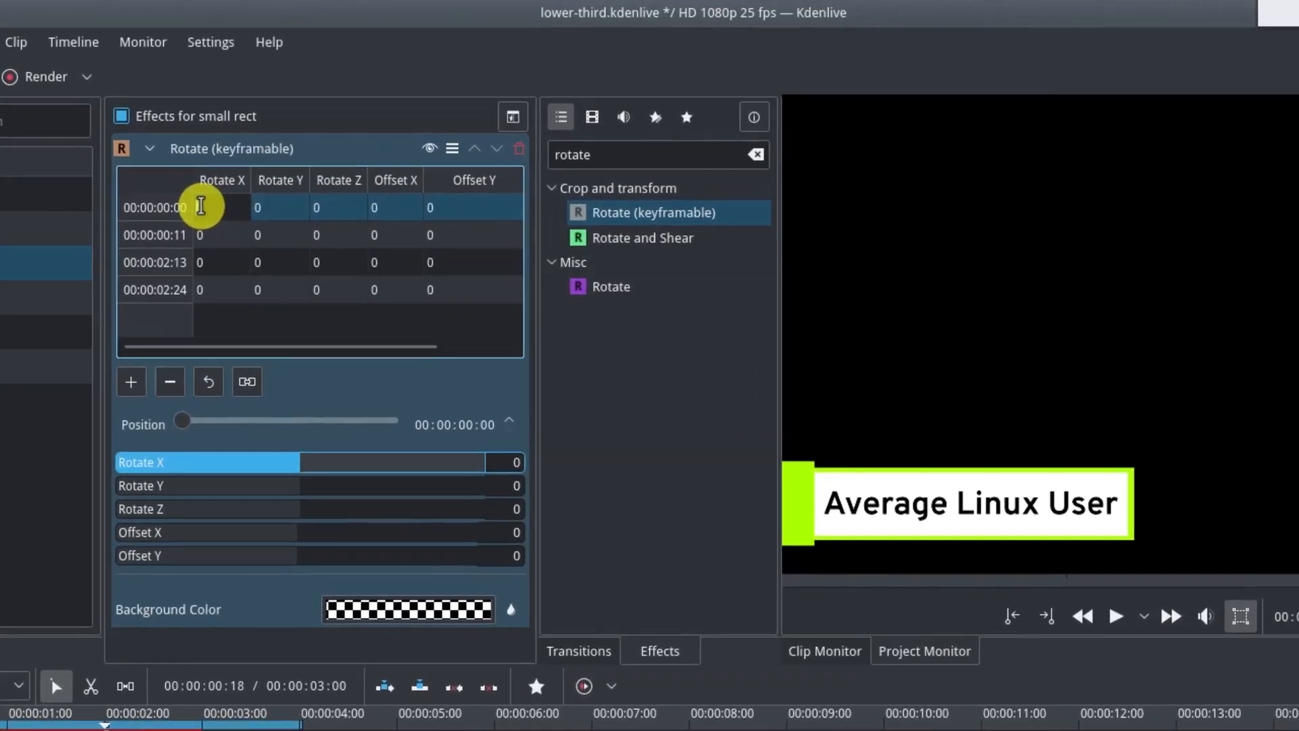
key("Return")
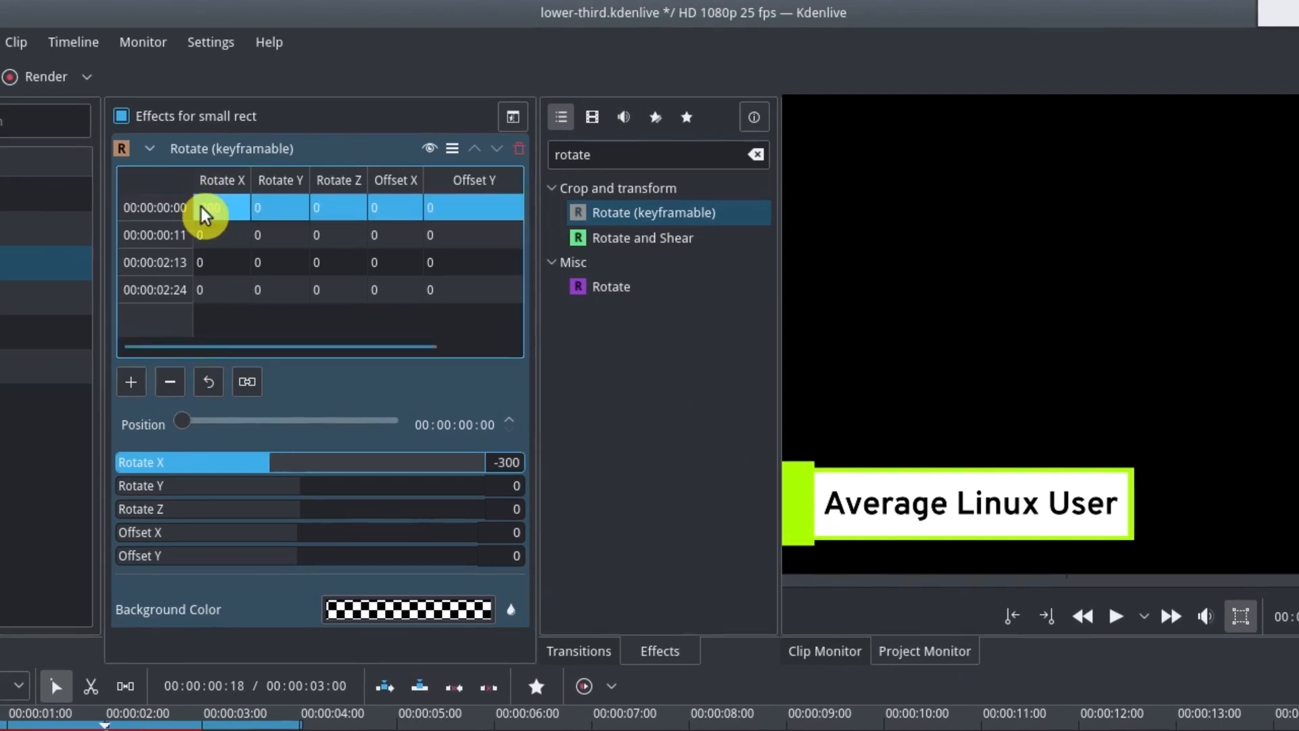
double_click(215, 289)
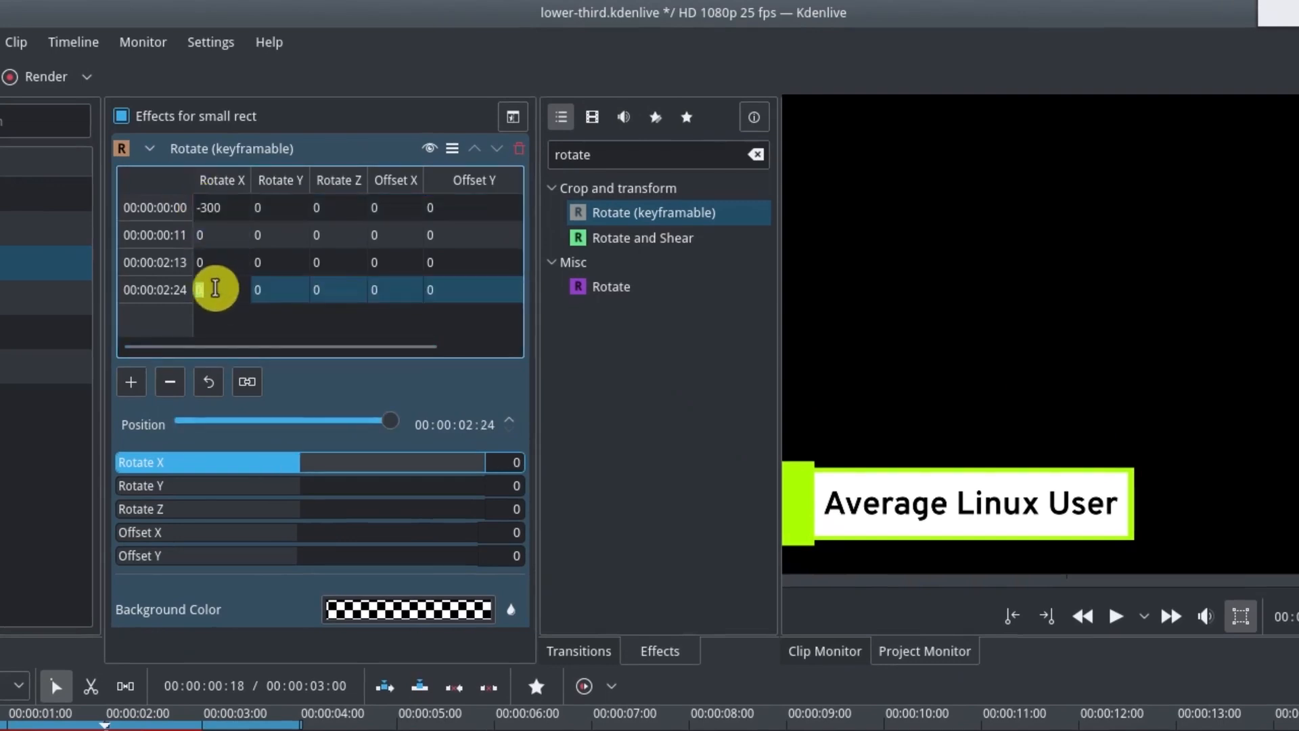
type("-300")
key("Return")
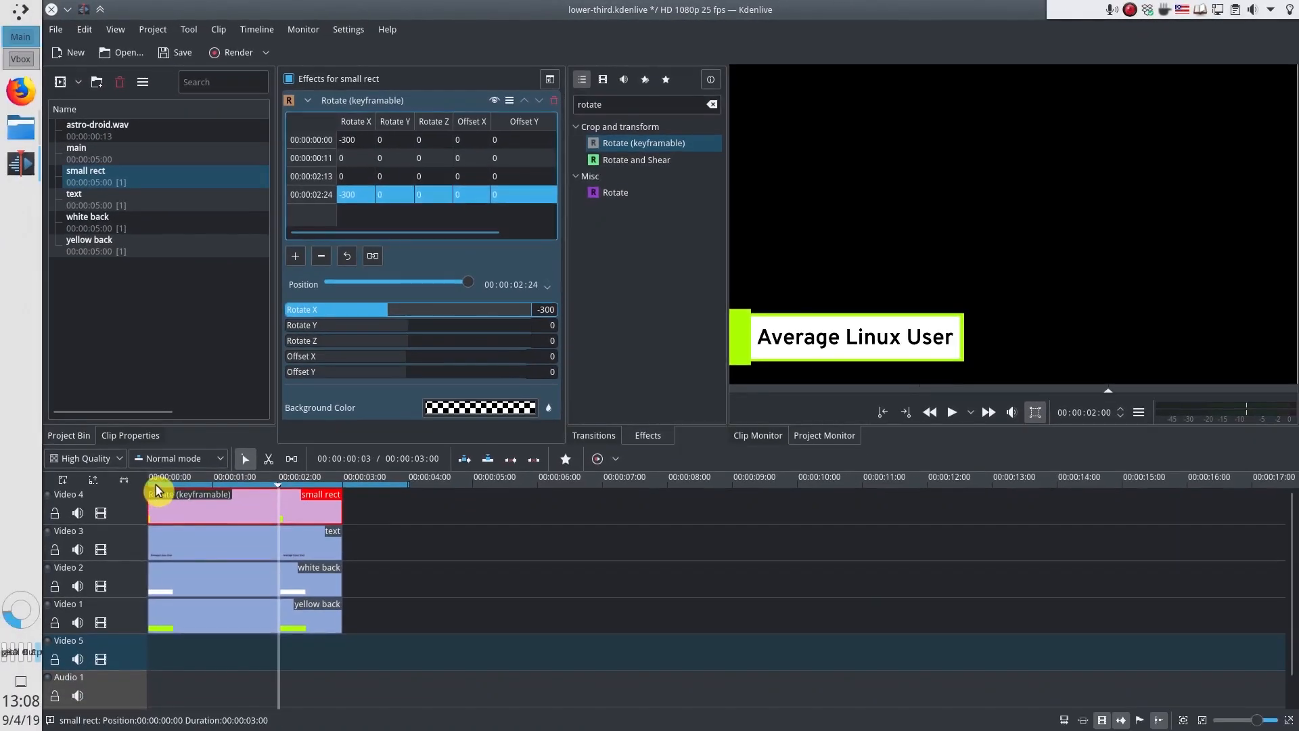
Step frame by frame through the start of the timeline to check the small rectangle's opening rotation
left_click(155, 489)
key("Right")
key("Right")
key("Right")
key("Right")
key("Right")
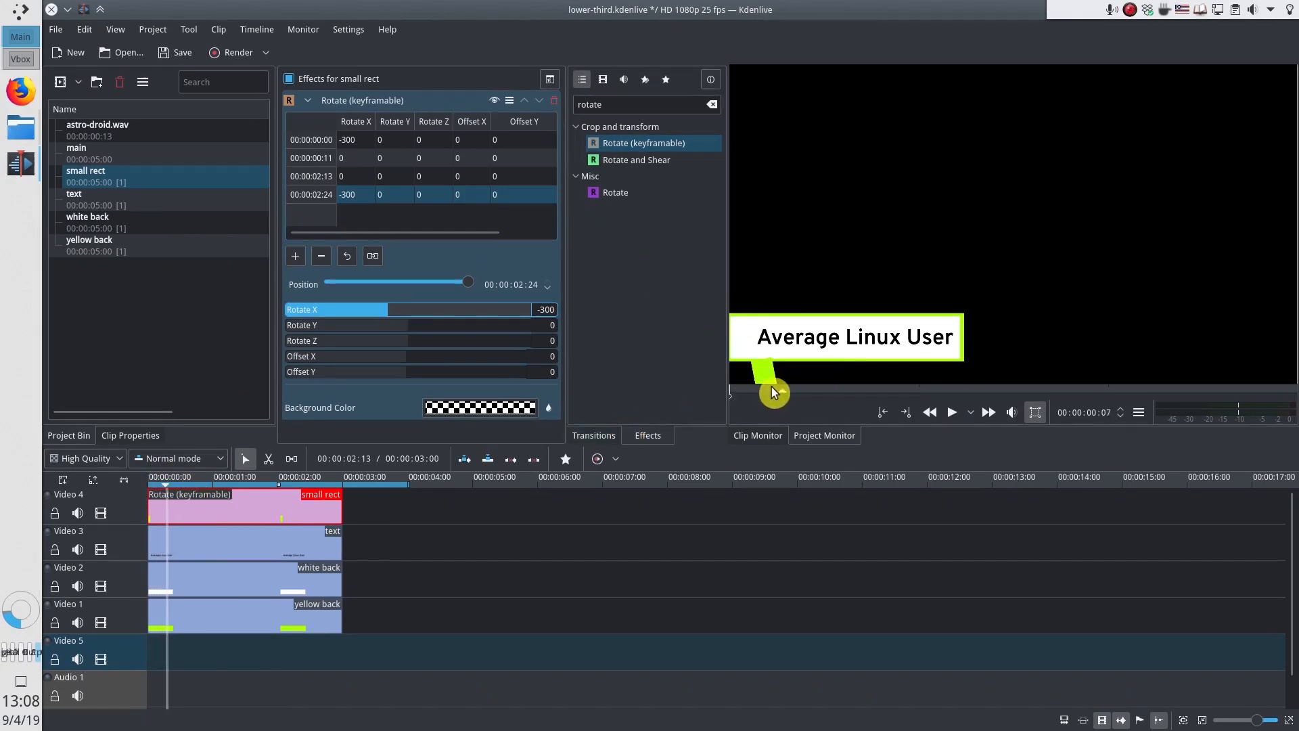
key("Right")
key("Right")
key("Right")
key("Right")
key("Right")
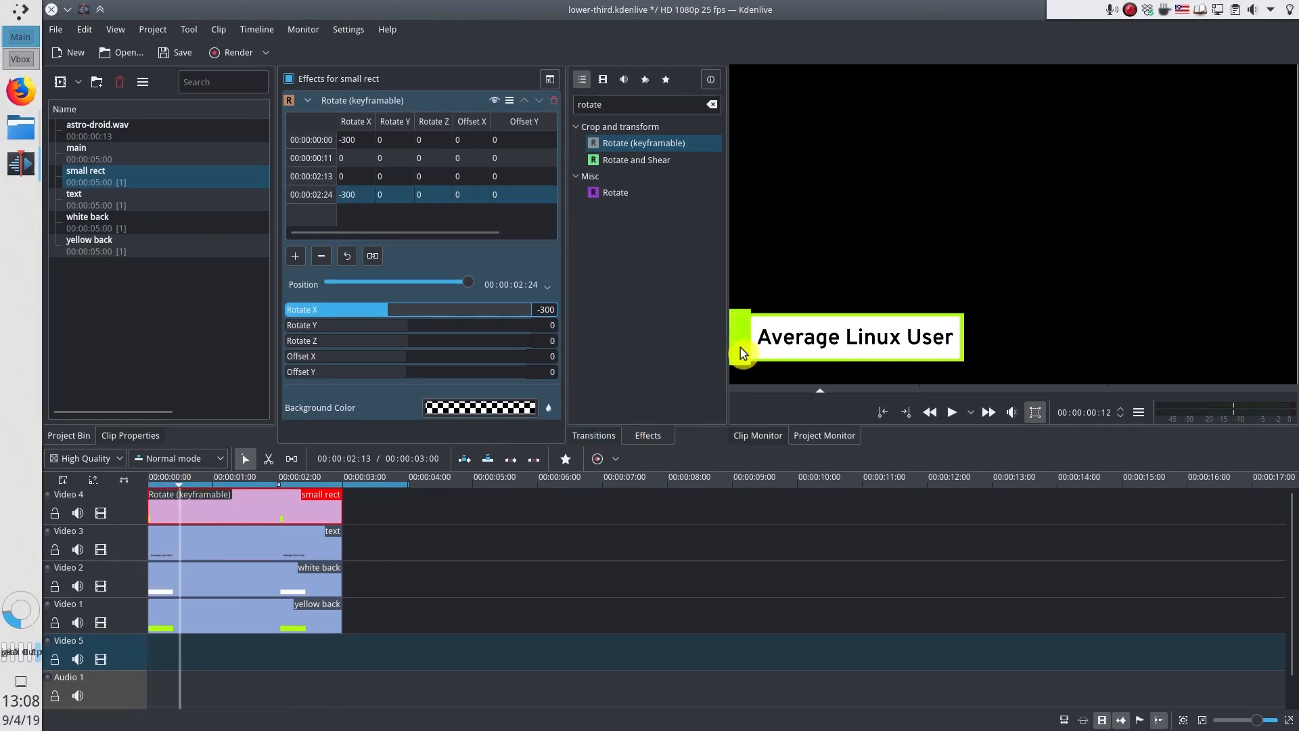
Step forward and back through the last frames of the clips to check the small rectangle's closing rotation
left_click(314, 481)
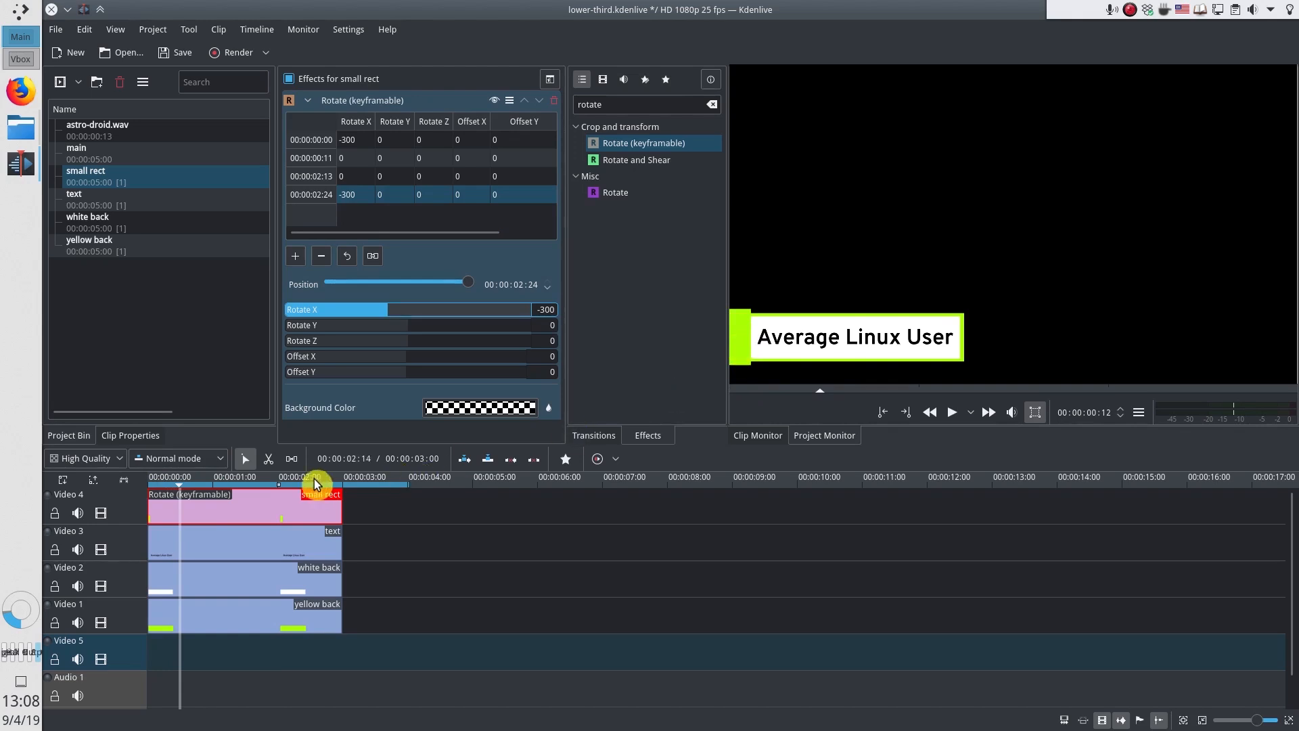
key("Right")
key("Right")
key("Right")
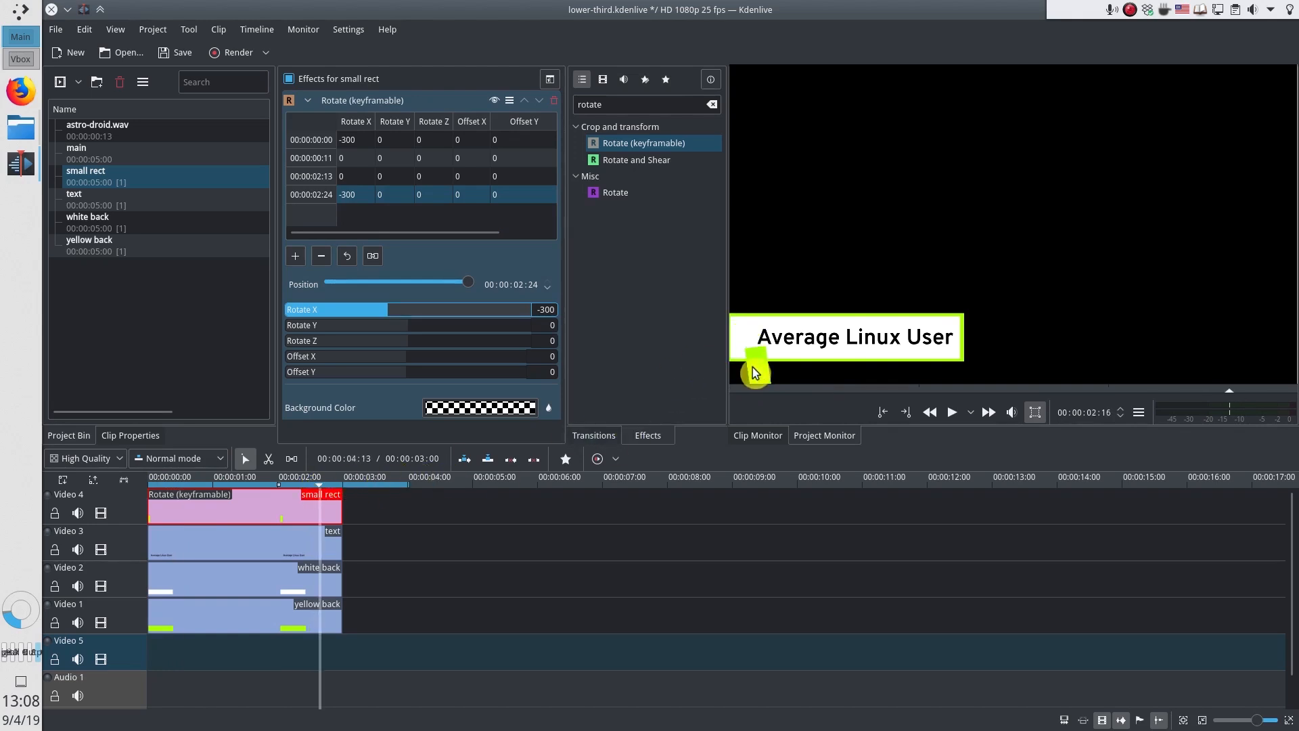
key("Right")
key("Right")
key("Right")
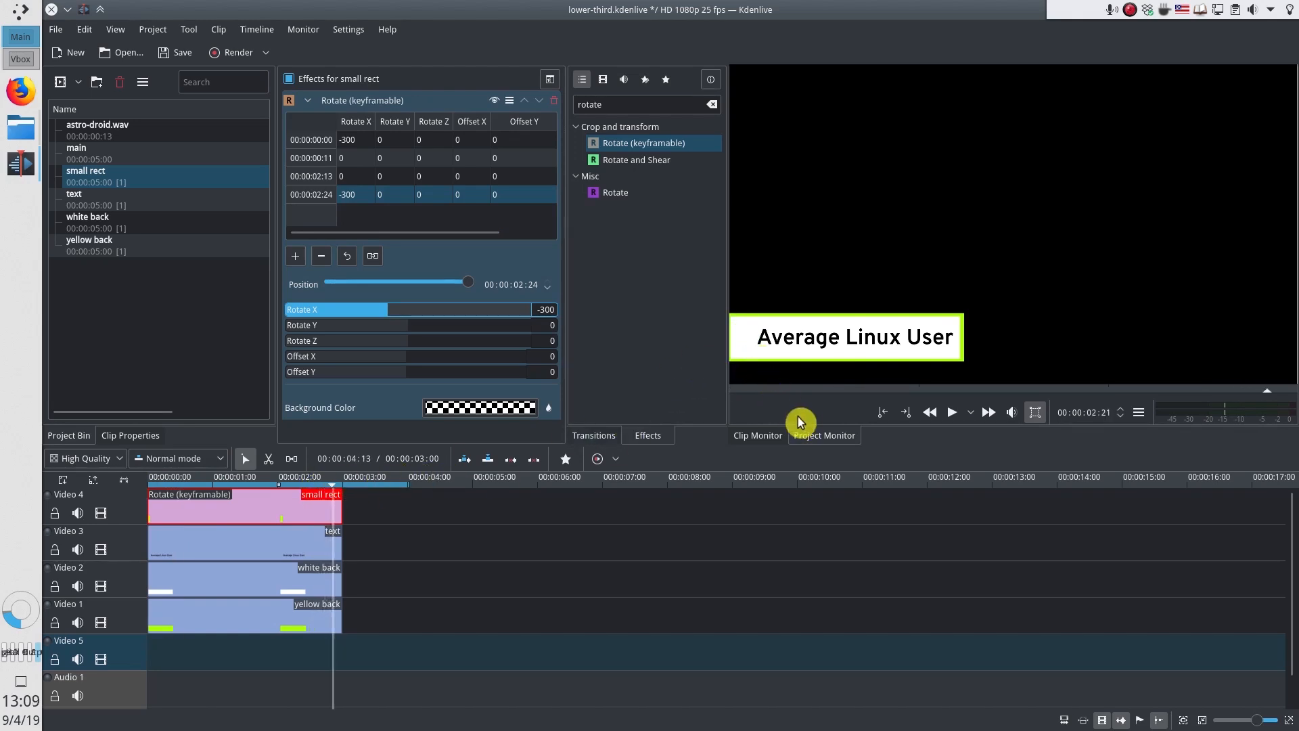
key("Left")
key("Left")
key("Left")
key("Left")
key("Left")
key("Left")
key("Left")
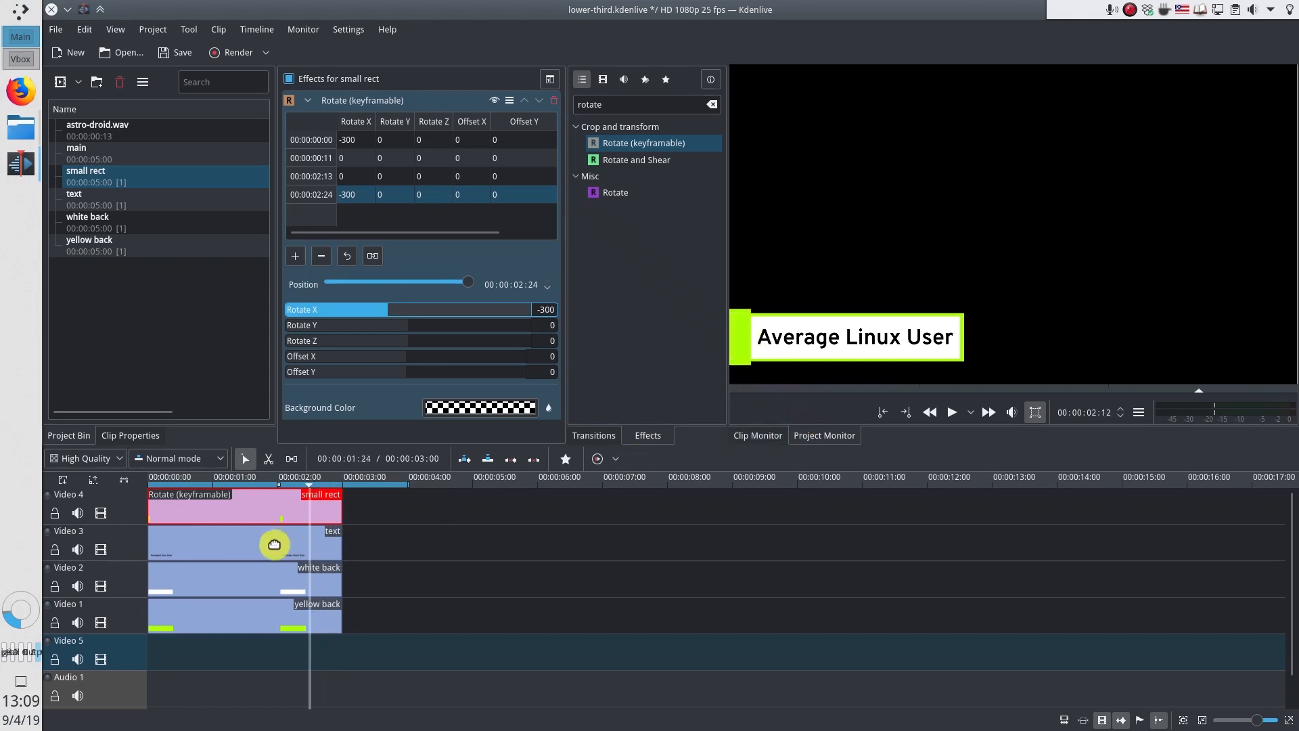
Search the transitions for "slide" and add a Slide transition over the first second of the text clip
left_click(245, 574)
left_click(229, 613)
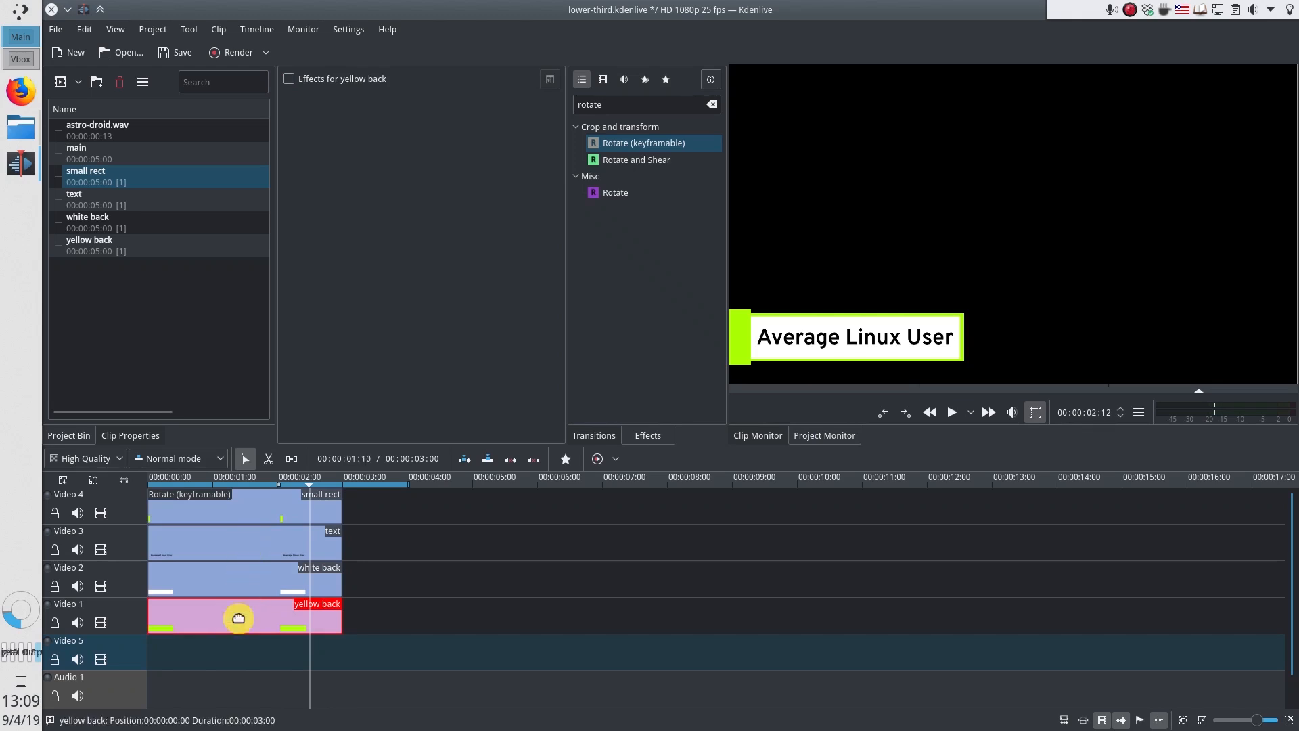
left_click(583, 441)
left_click(630, 107)
type("slide")
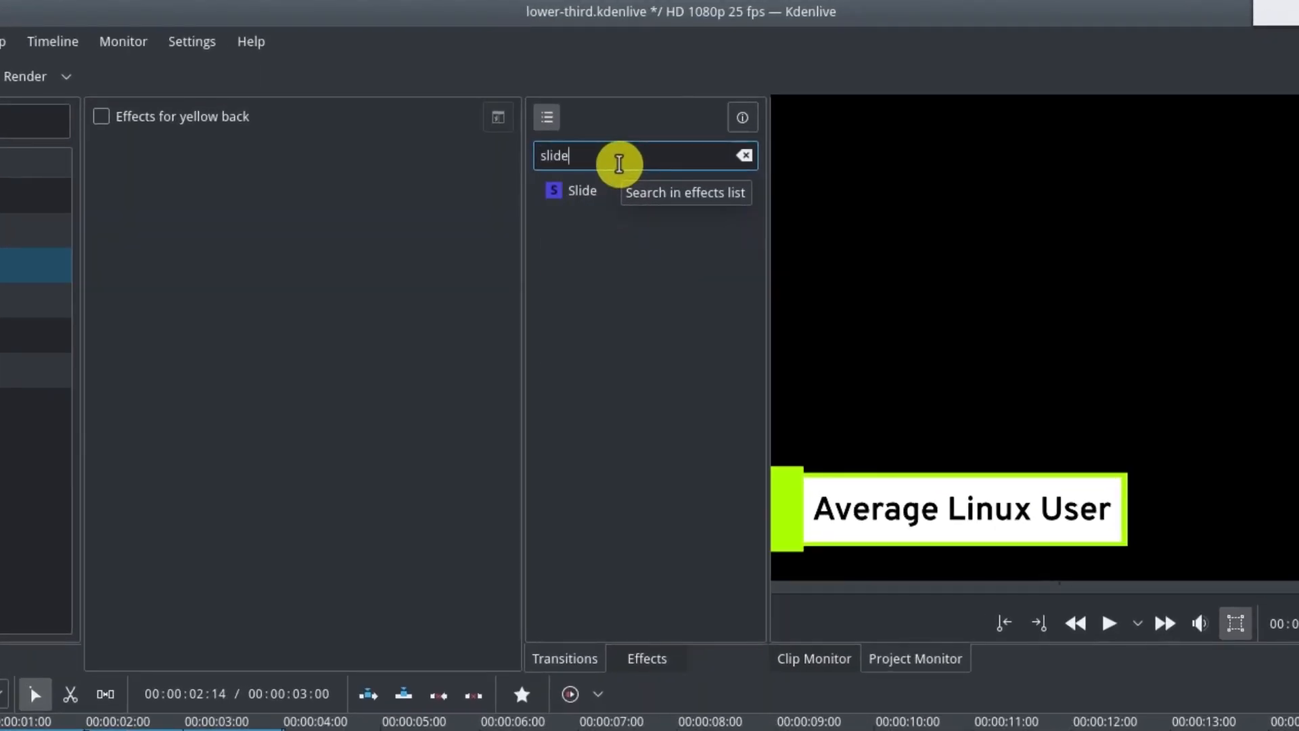
left_click_drag(572, 192, 0, 730)
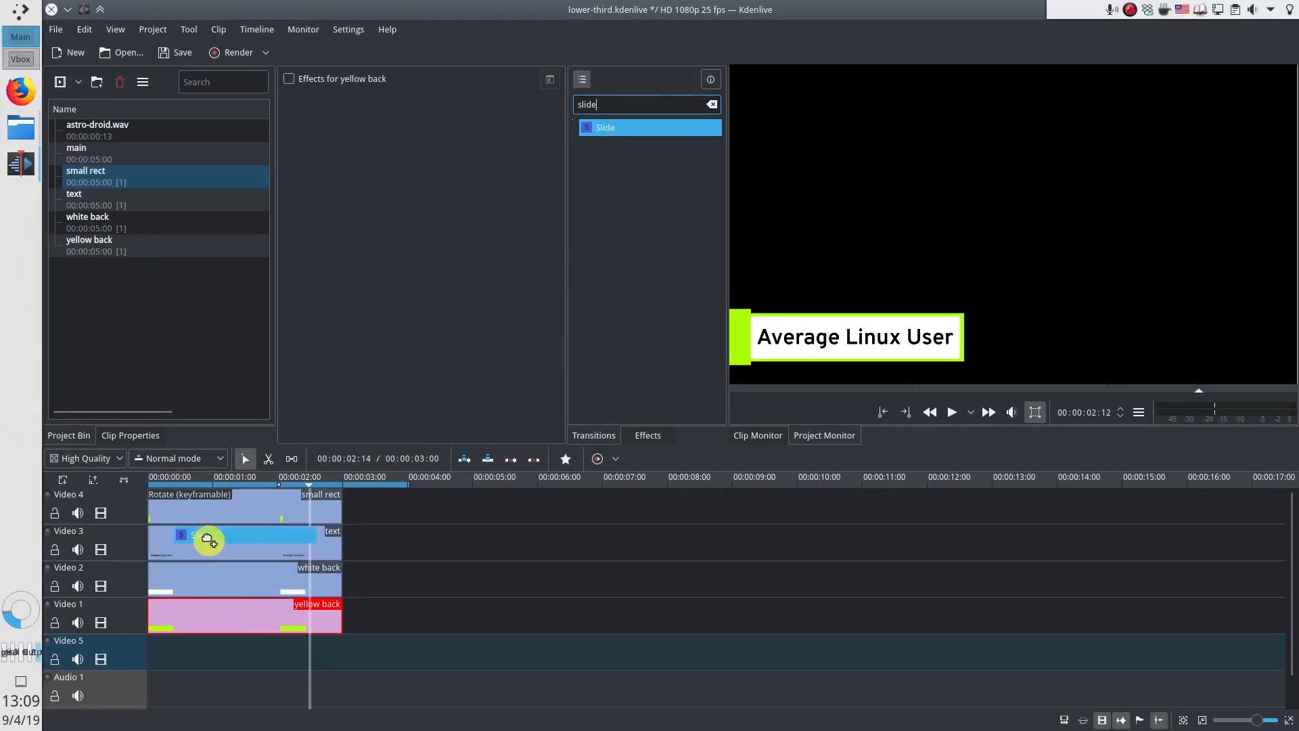
left_click_drag(208, 539, 171, 550)
left_click(155, 485)
left_click_drag(155, 485, 183, 484)
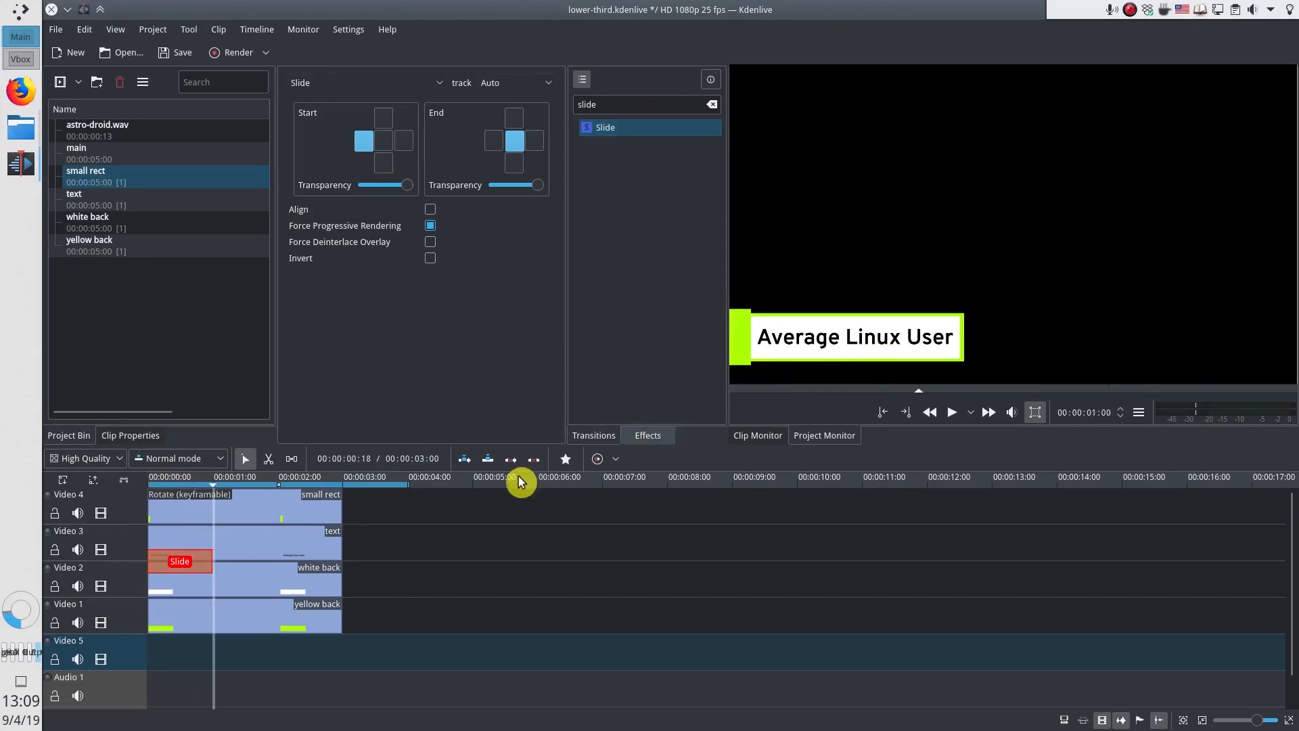
Copy the text clip's Slide transition to the start of white back and yellow back, and to the end of the text clip
left_click_drag(191, 566, 171, 643)
key("ctrl+v")
left_click(179, 562)
key("ctrl+v")
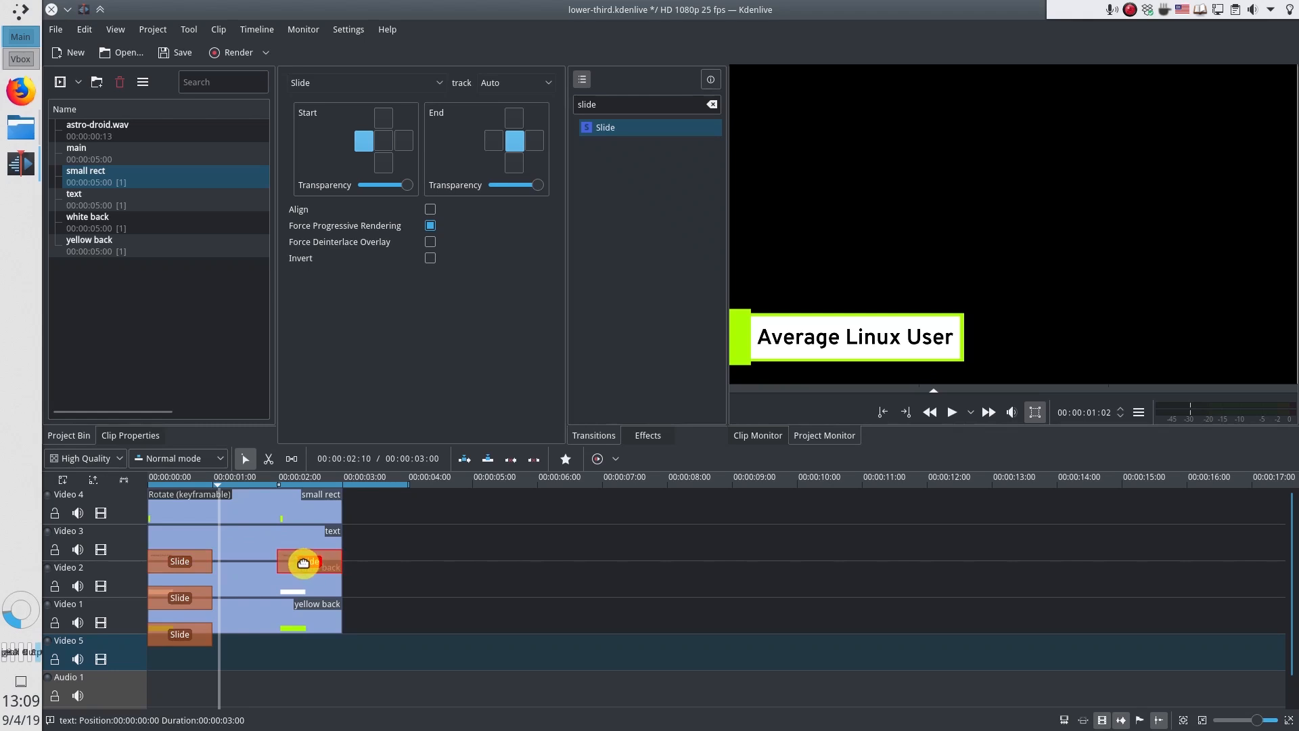
Set the text clip's closing Slide to start centred and end at the left, and copy it to the ends of white back and yellow back
left_click(384, 141)
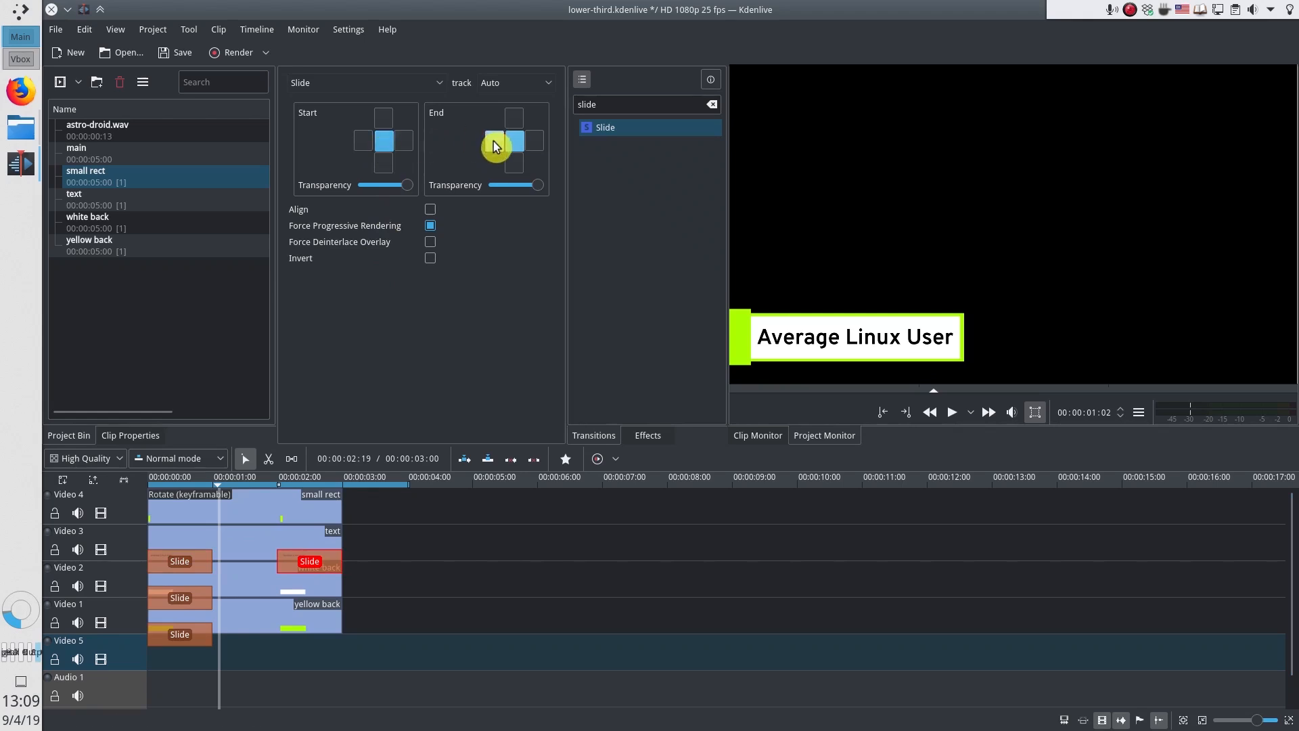
left_click(293, 570)
left_click_drag(296, 566, 320, 642)
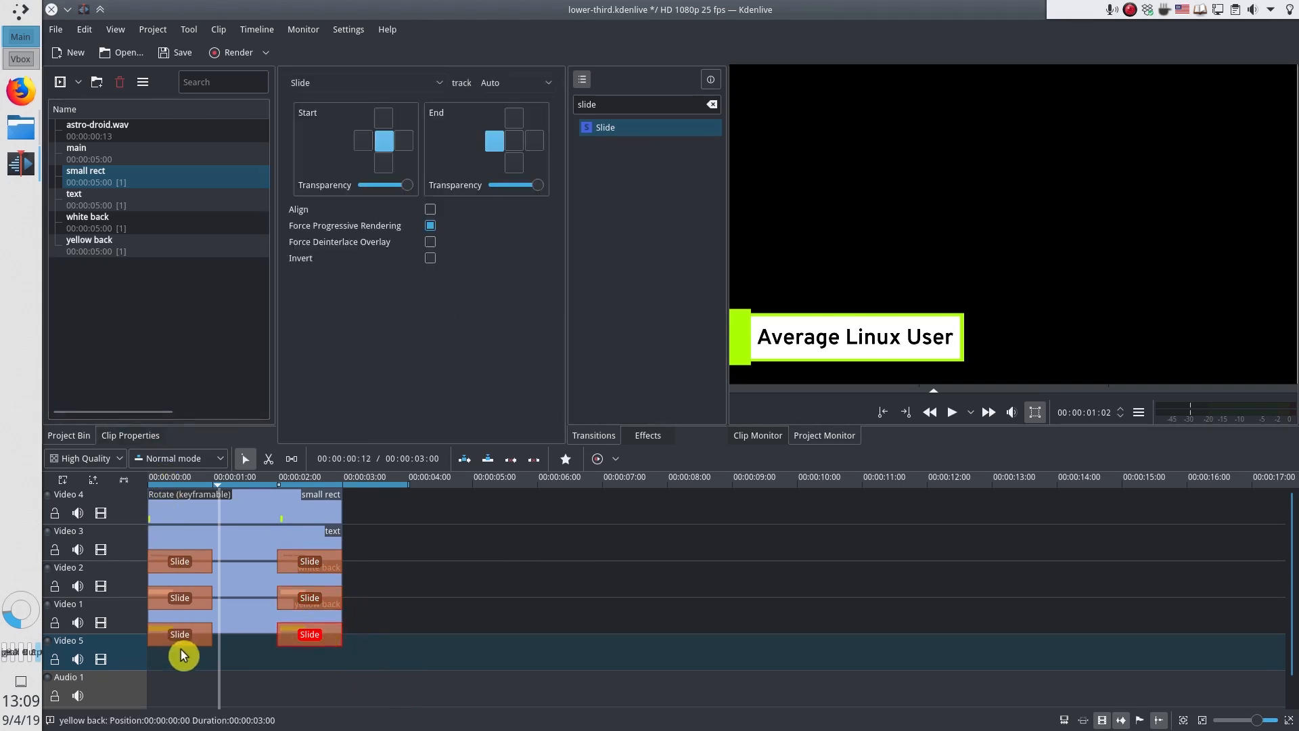
Play the opening of the timeline to check the first frames of the Slide transitions without a clip beneath yellow back
left_click(79, 87)
left_click(180, 633)
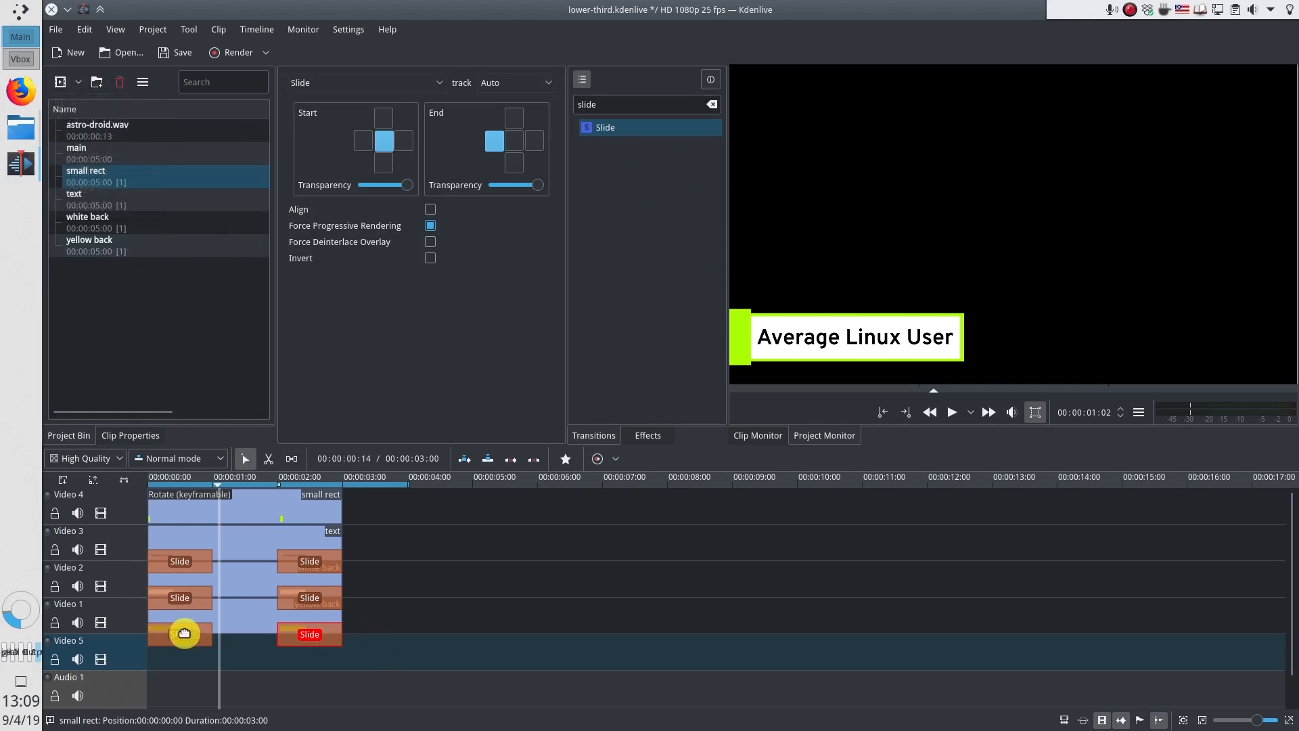
left_click(153, 484)
key("space")
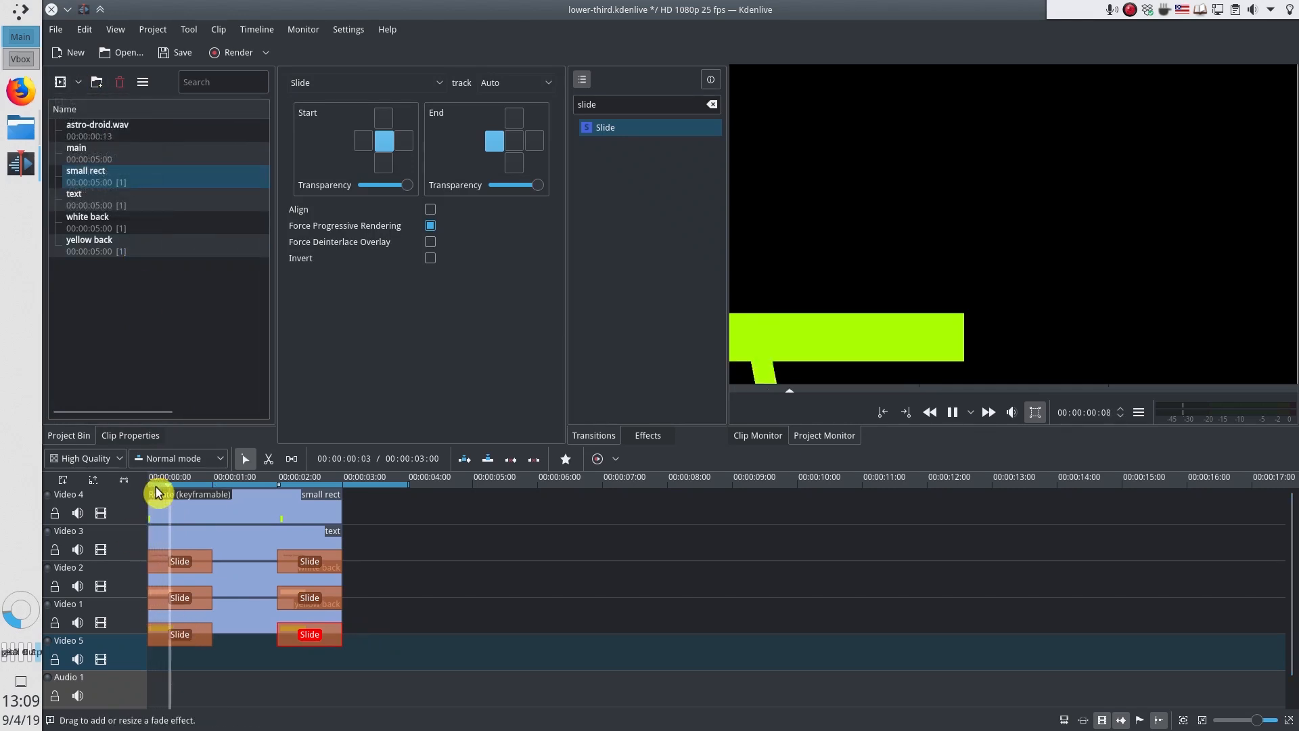
key("space")
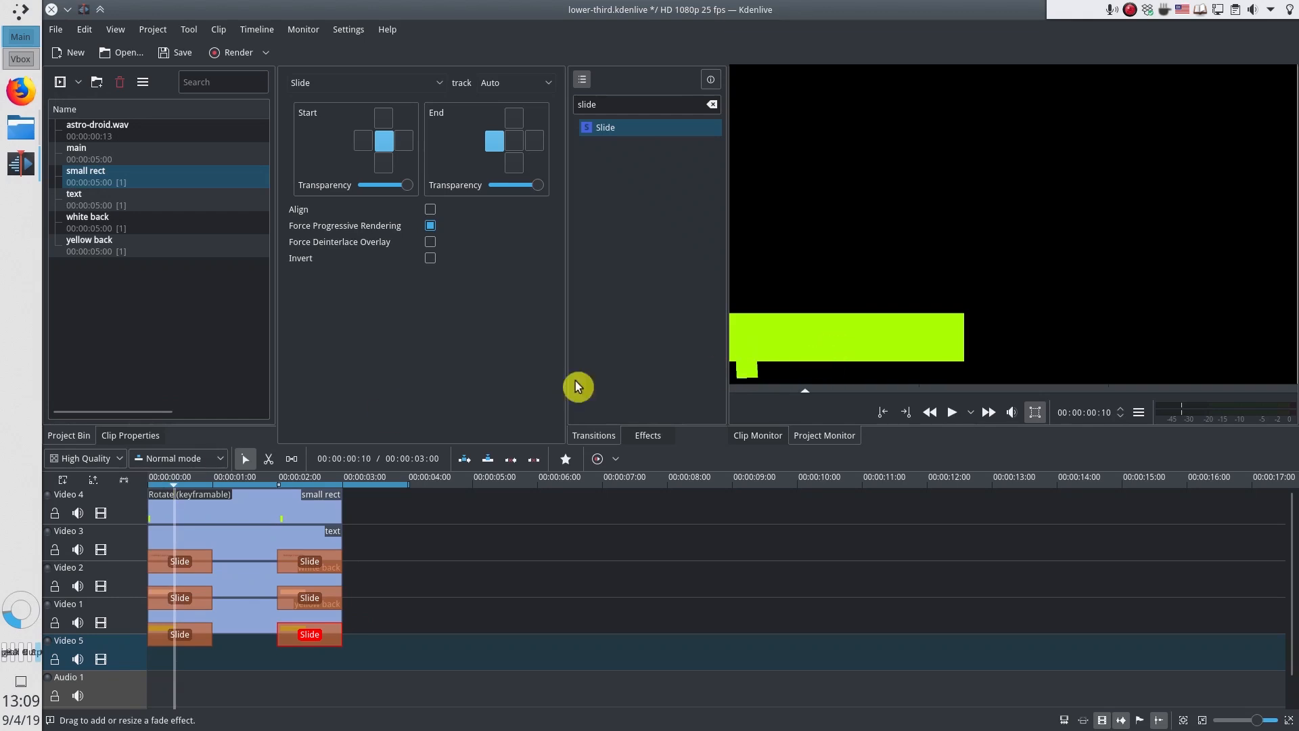
Create an empty title clip with the default five-second duration and rename it alpha
left_click(79, 84)
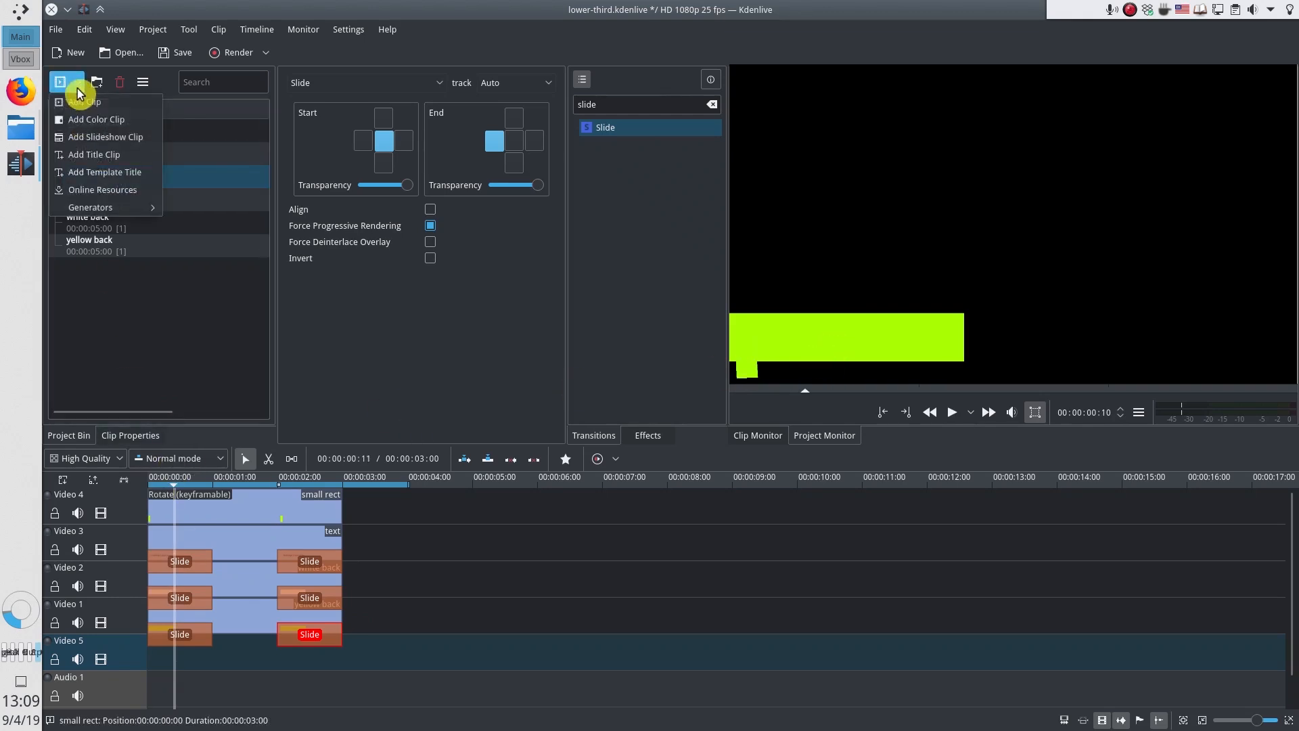
left_click(80, 161)
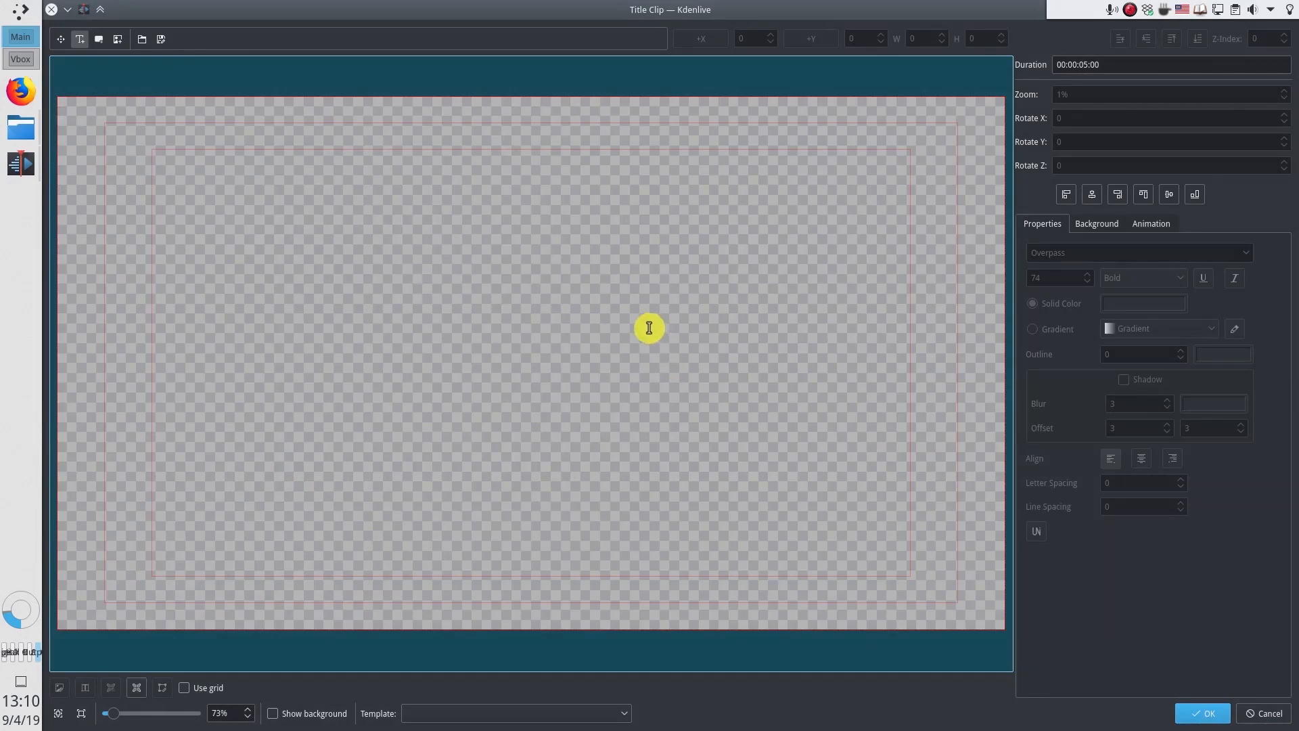
left_click(1207, 706)
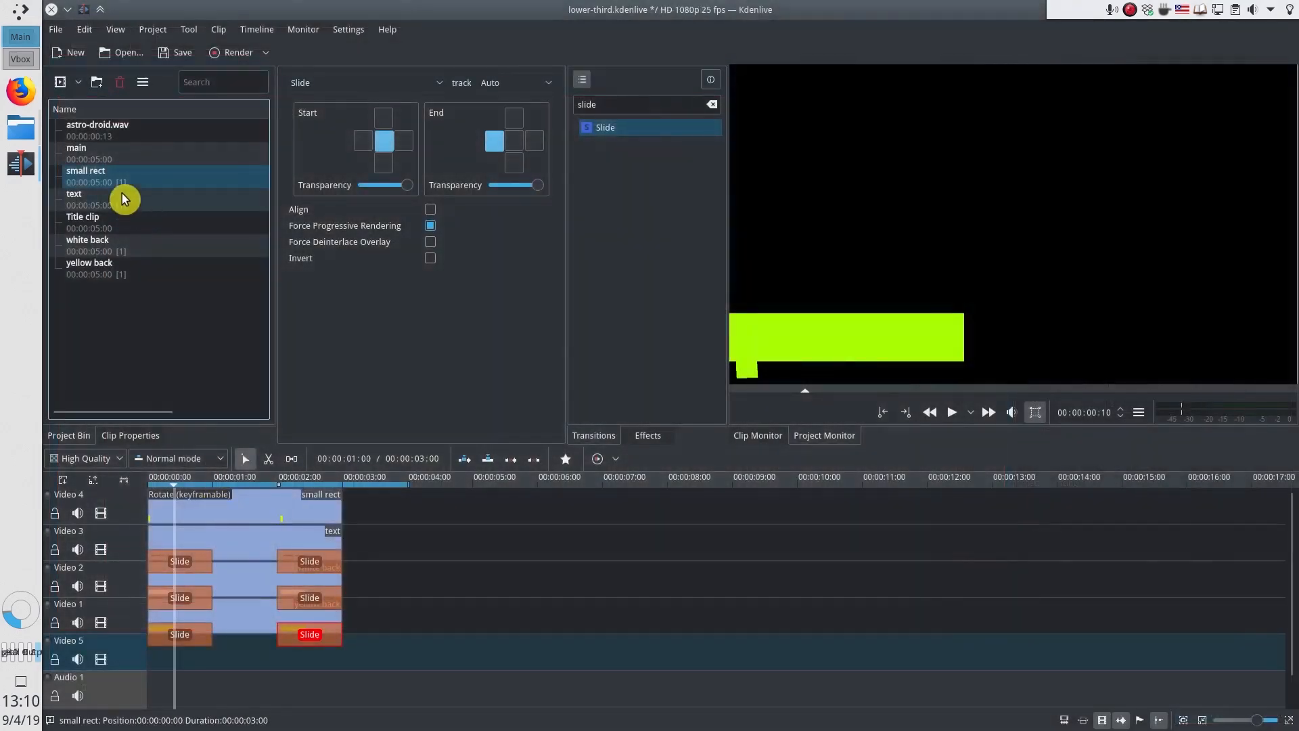
left_click(93, 226)
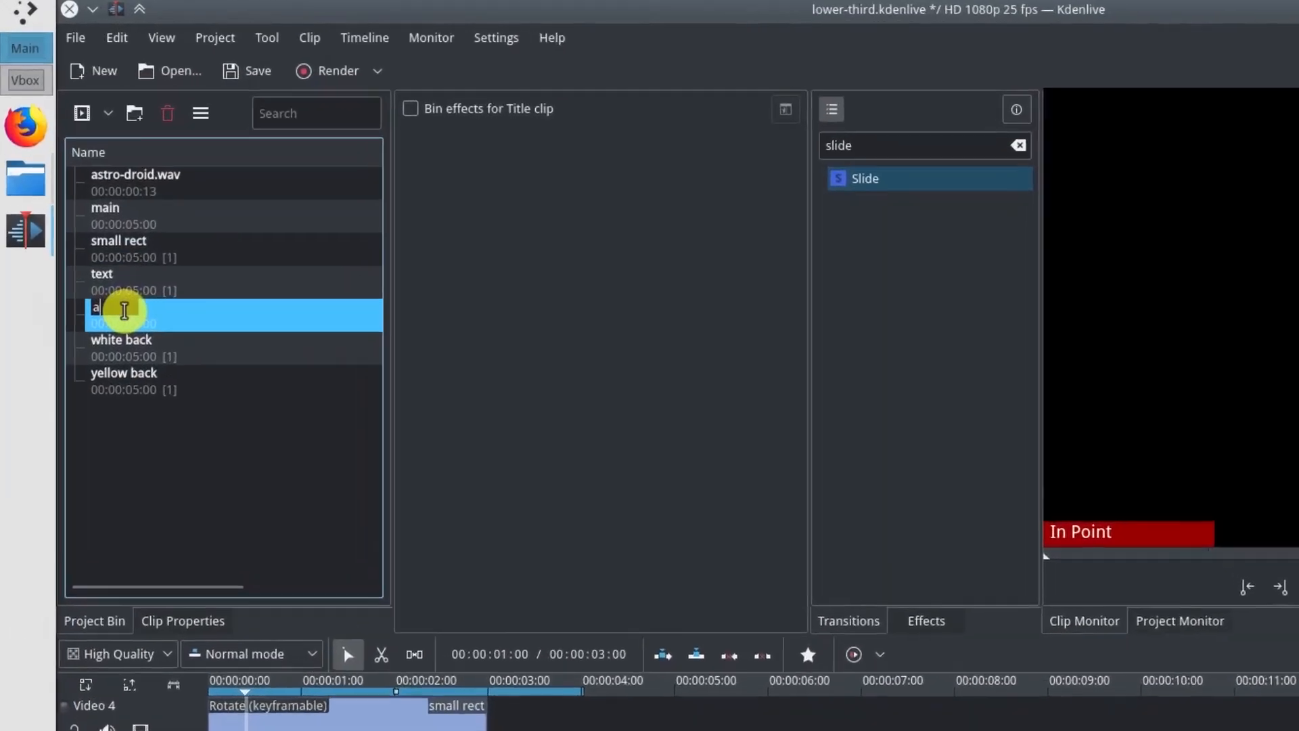
type("alpha")
key("Return")
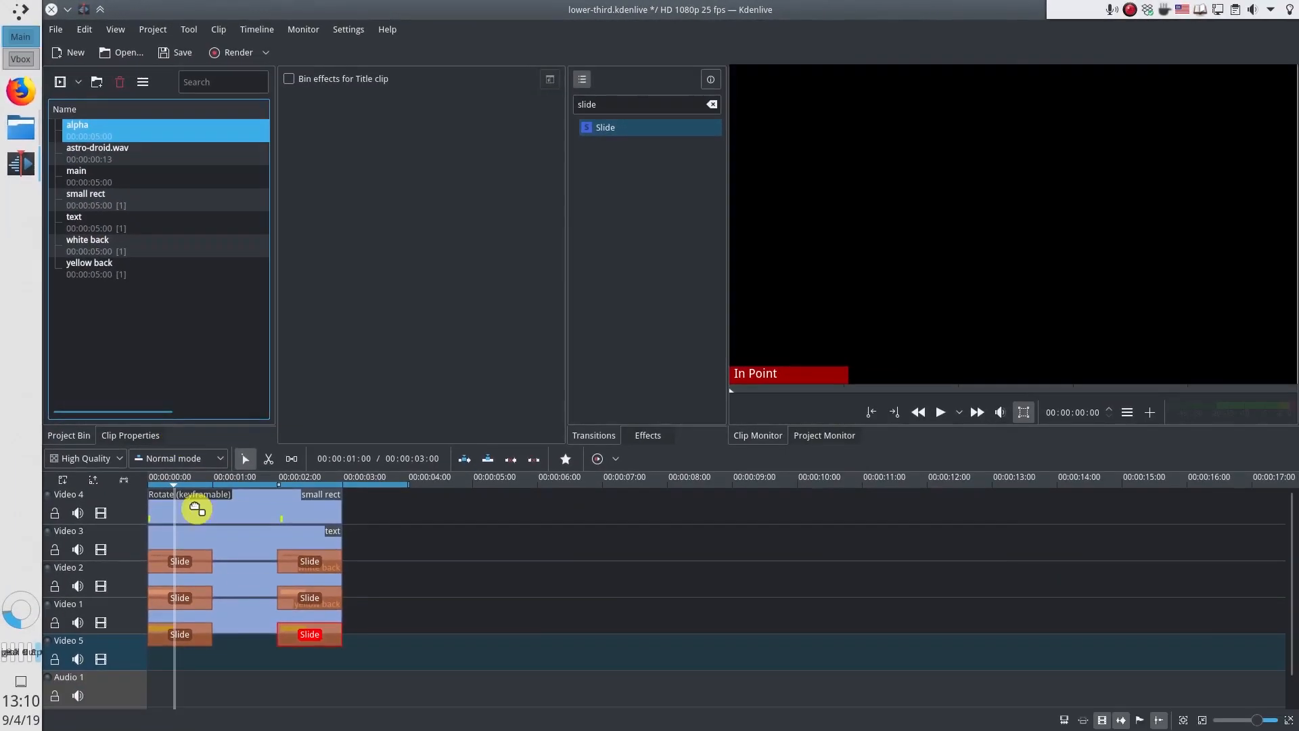
Place the alpha clip at the start of Video 5 and shorten it to 3 seconds, matching the other clips
left_click_drag(196, 509, 203, 643)
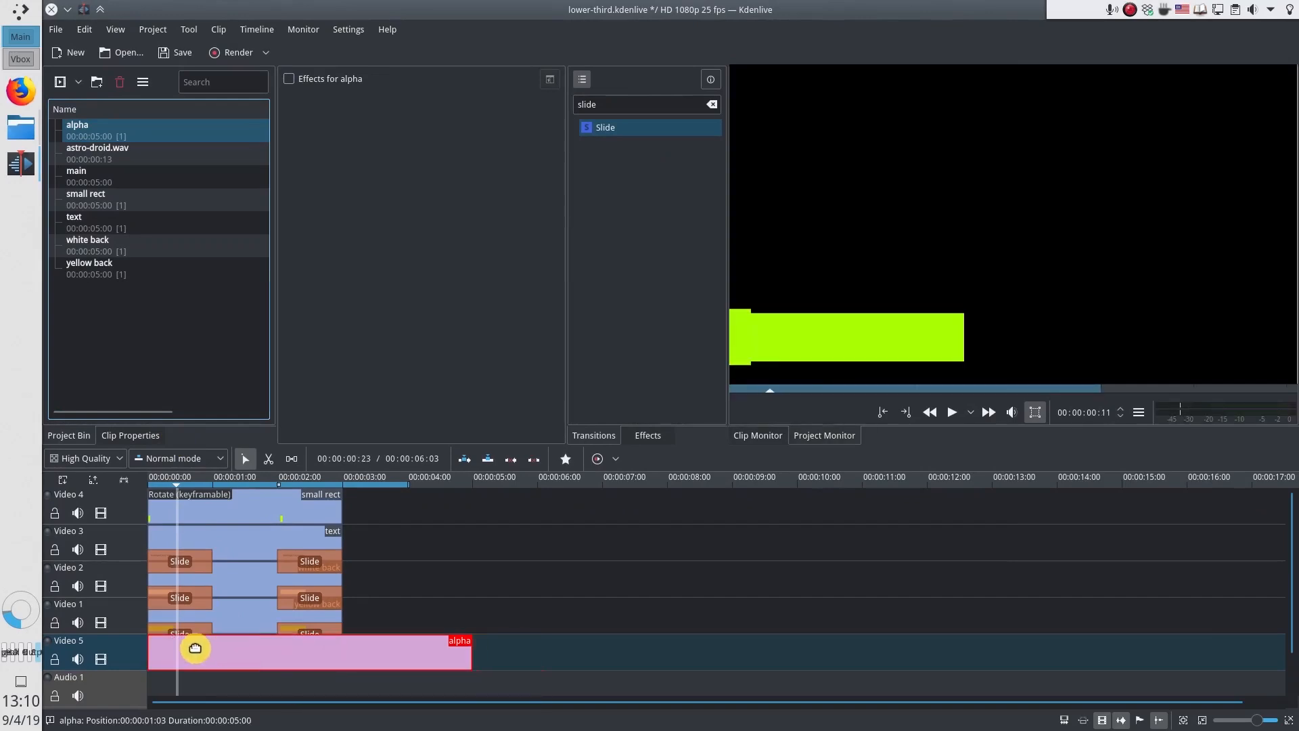
left_click_drag(458, 667, 342, 660)
Play the timeline from the start to check the animation with the alpha clip in place
key("Home")
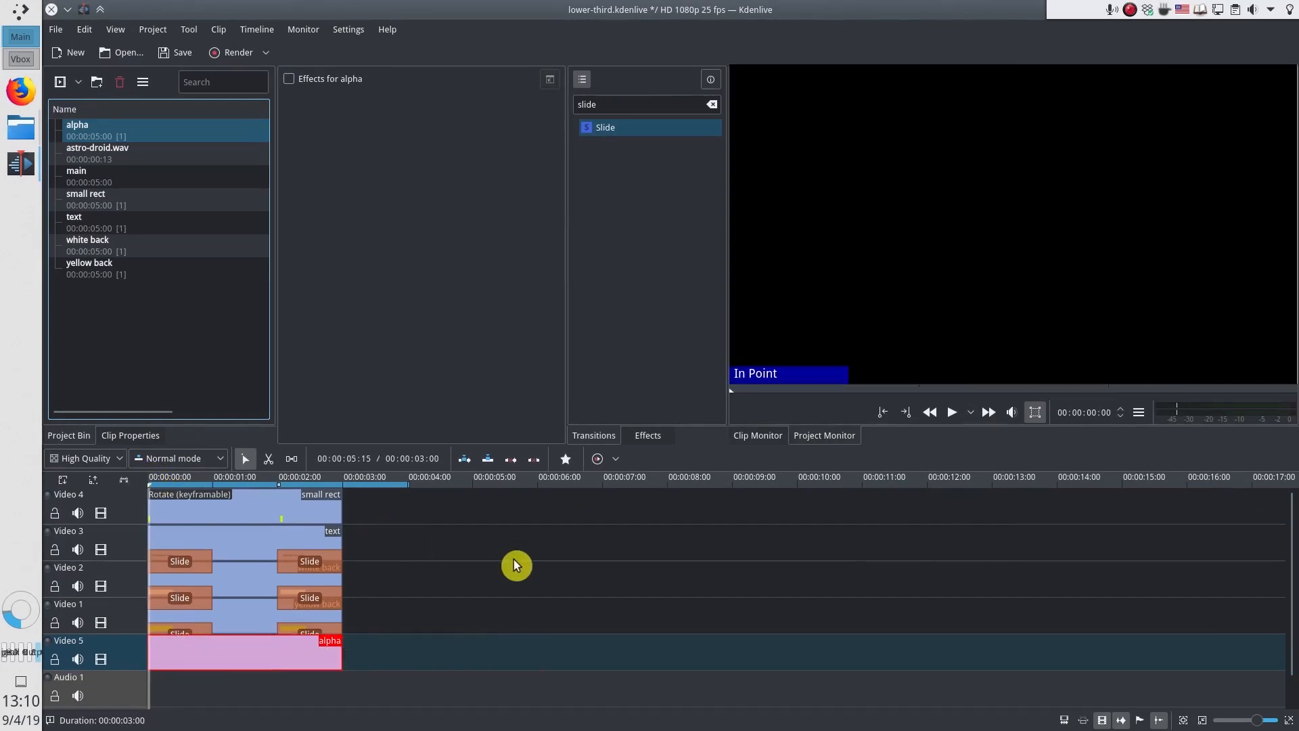
key("space")
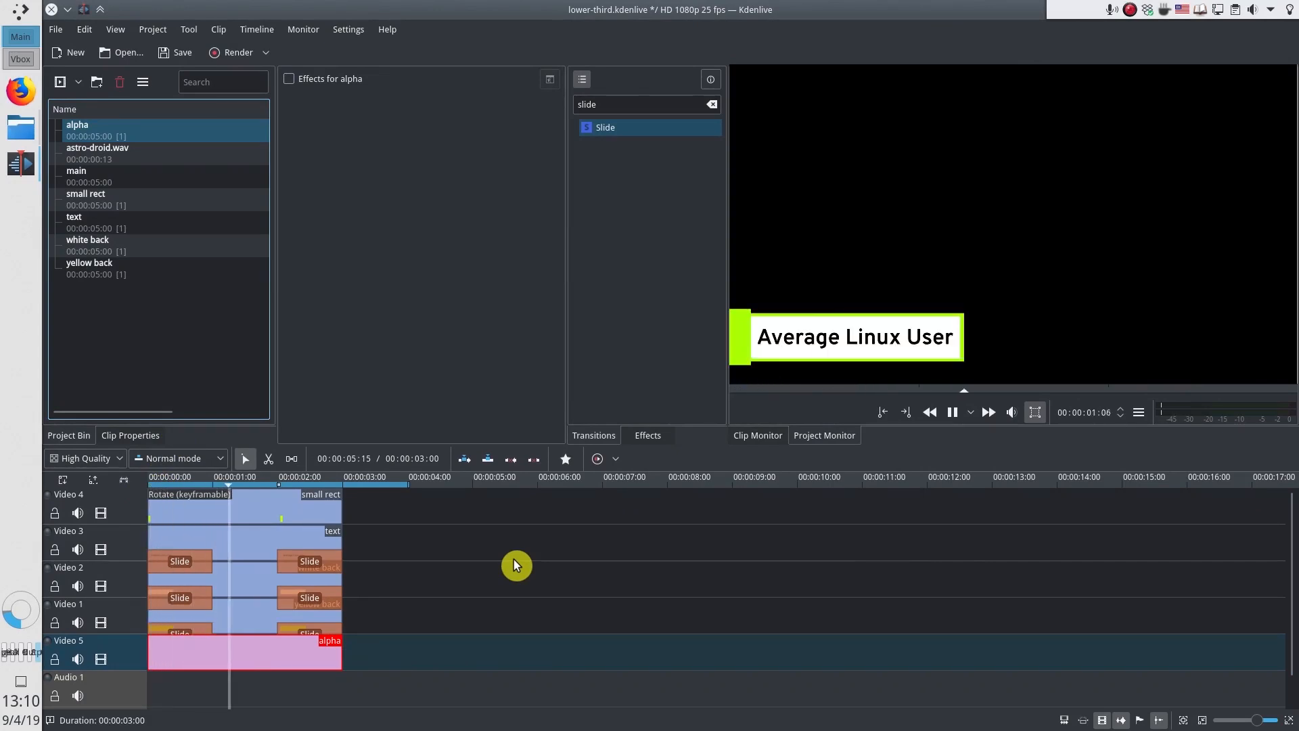
key("space")
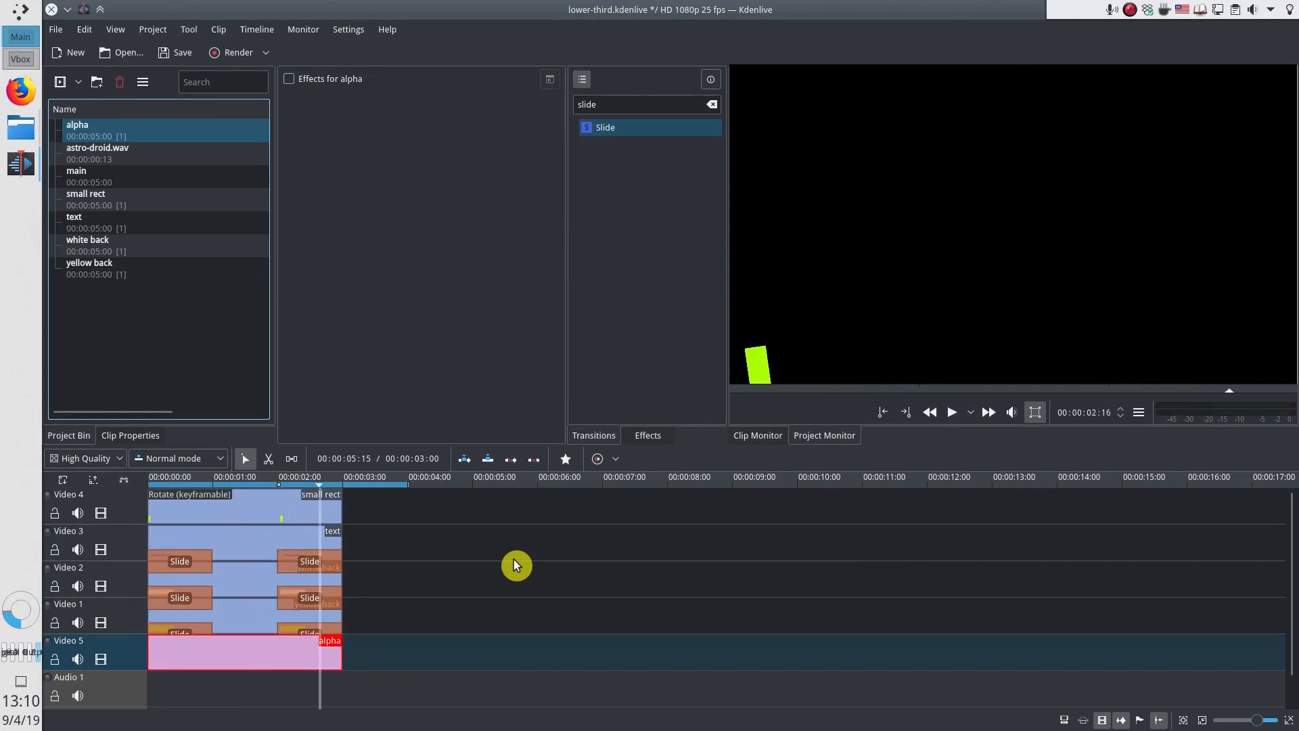
Step frame by frame from about 2 seconds to the end to examine the closing Slide transitions and the rectangle's rotation
left_click(278, 481)
key("Right")
key("Right")
key("Right")
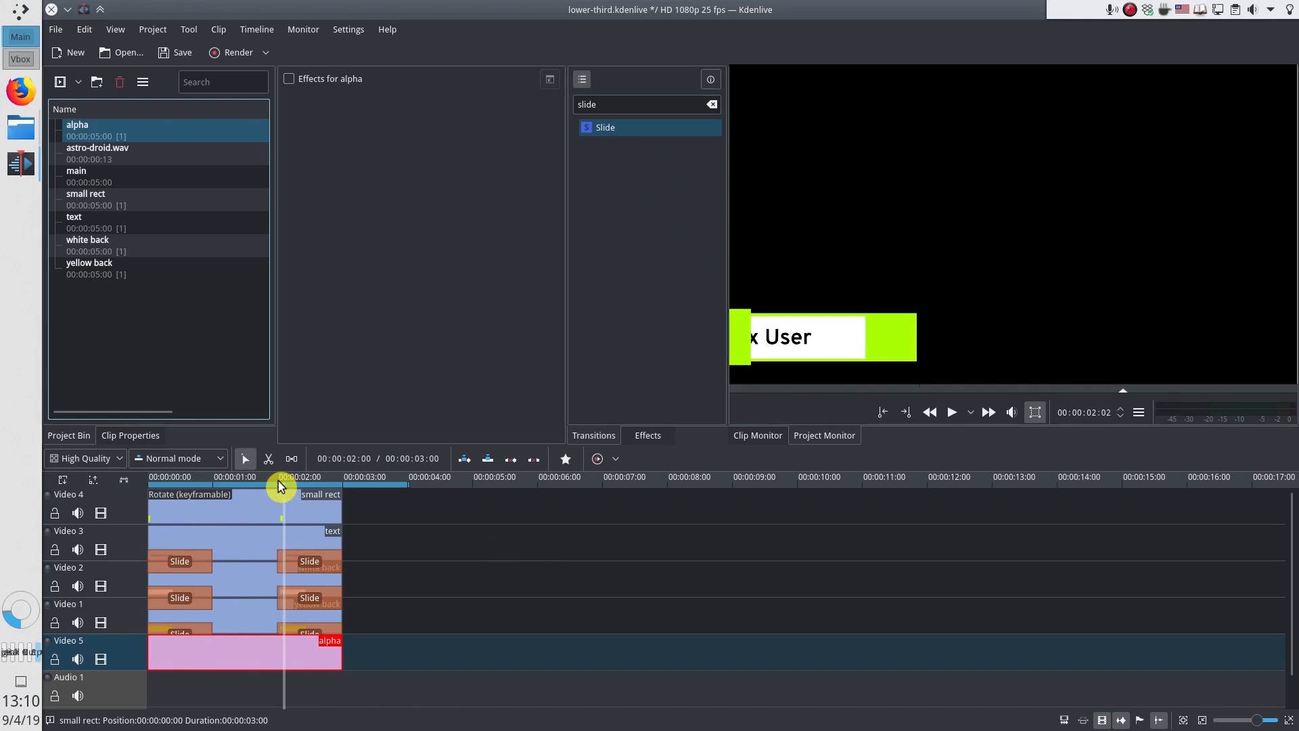
key("Left")
key("Left")
key("Left")
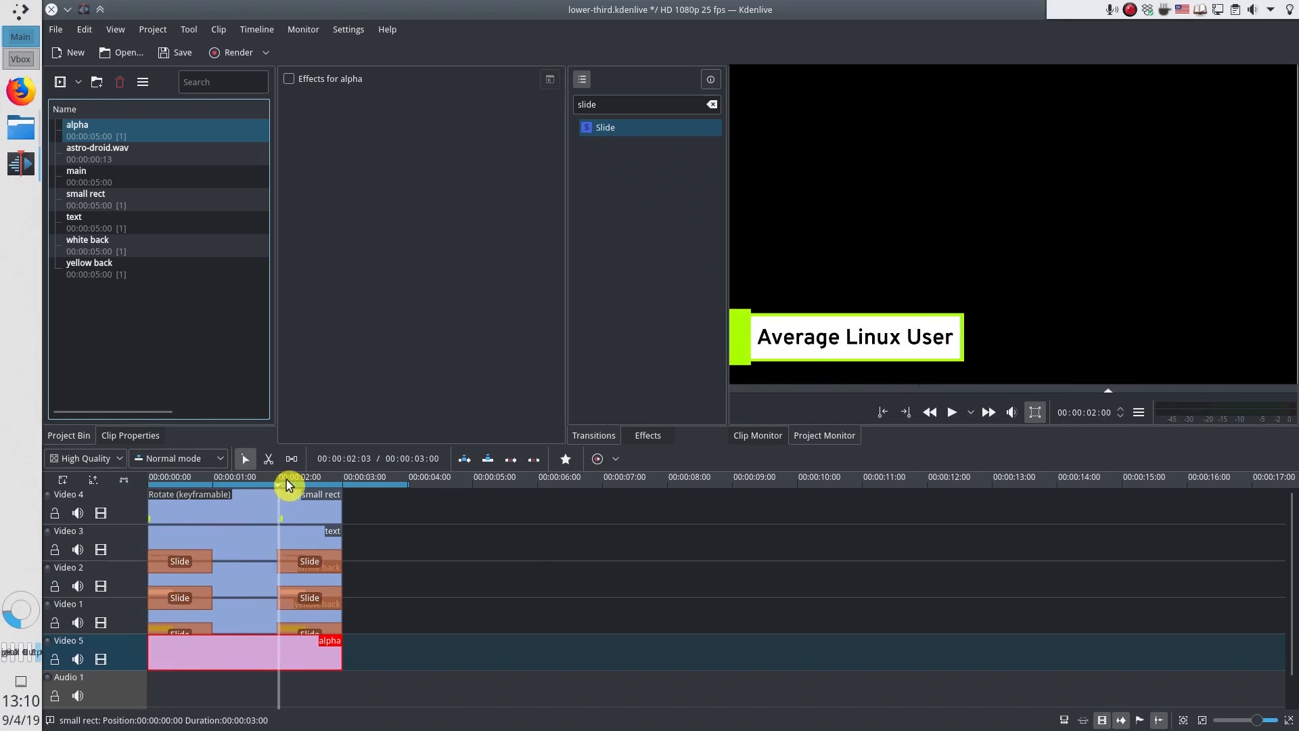
key("Right")
key("Right")
key("Right")
key("Right")
key("Right")
key("Right")
key("Right")
key("Right")
key("Right")
key("Right")
key("Right")
key("Right")
key("Right")
key("Right")
key("Right")
key("Right")
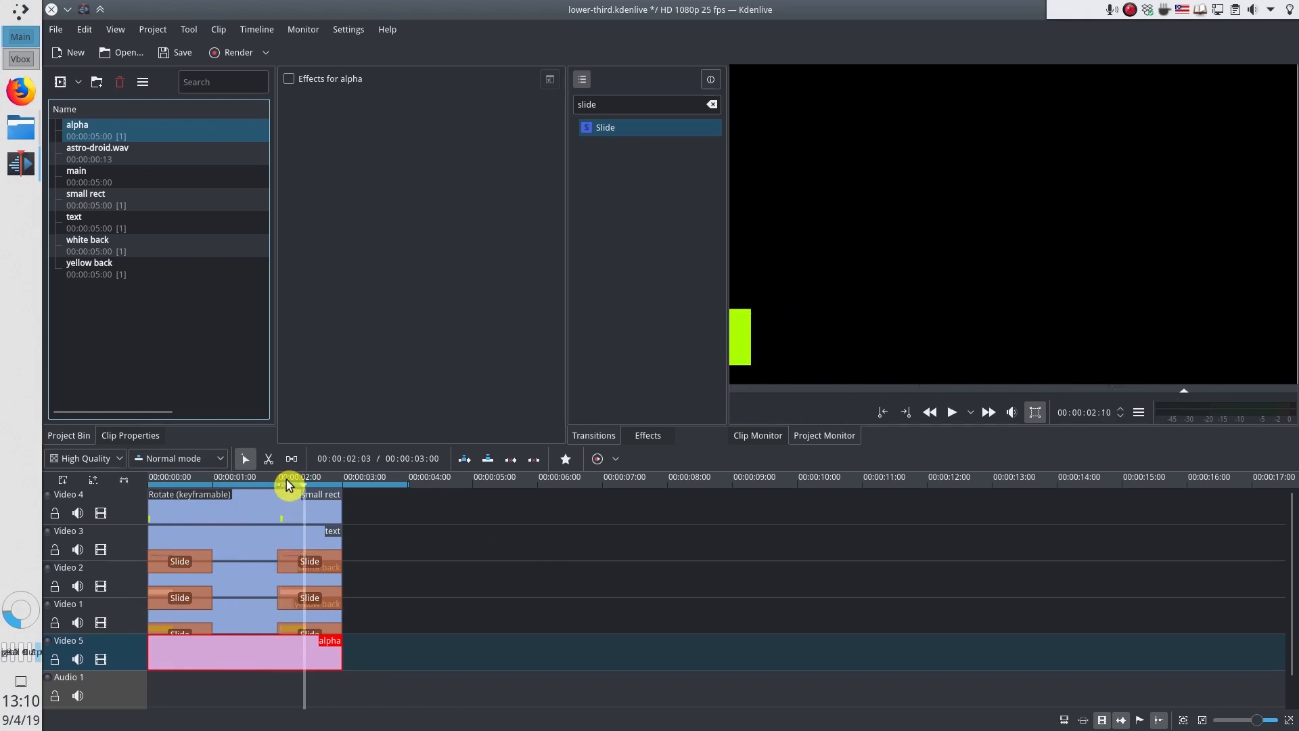
key("Right")
key("Right")
key("Right")
key("Right")
key("Right")
key("Right")
key("Right")
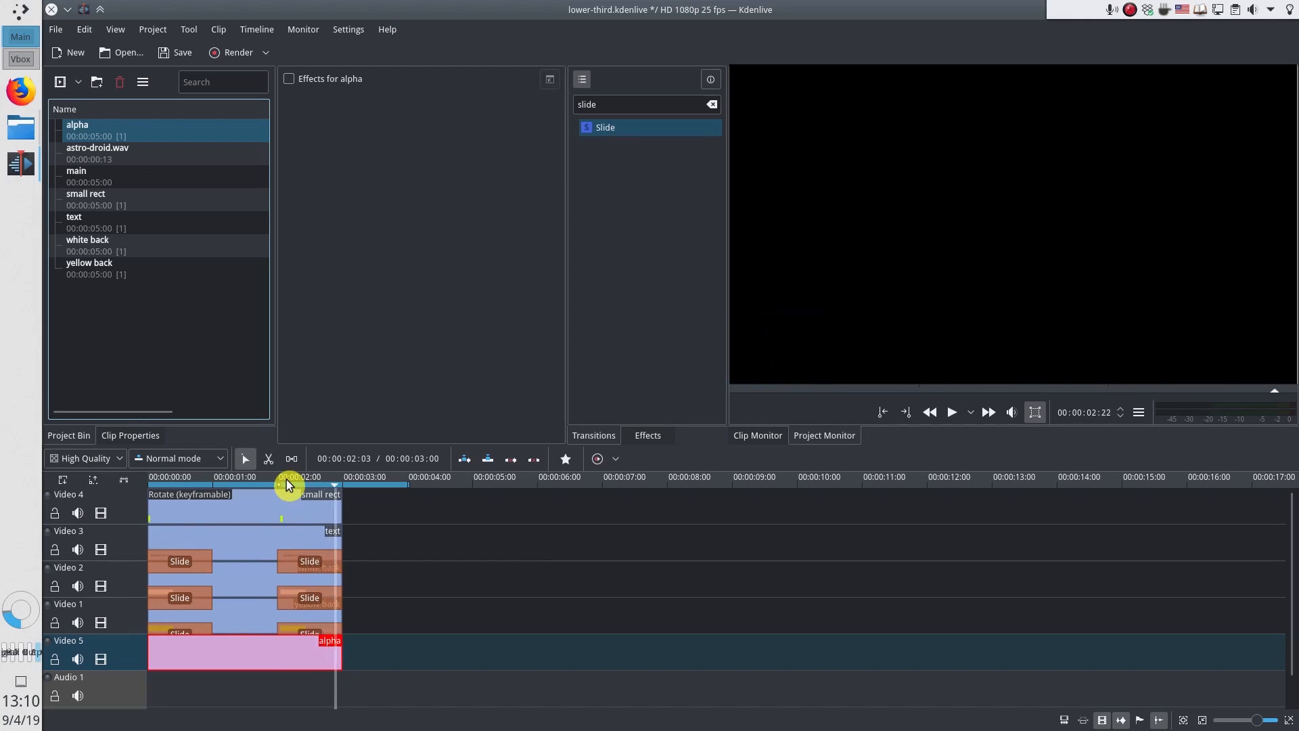
Search the Freesound Audio Library in the online resources for "astro droid" and close the search
left_click(251, 621)
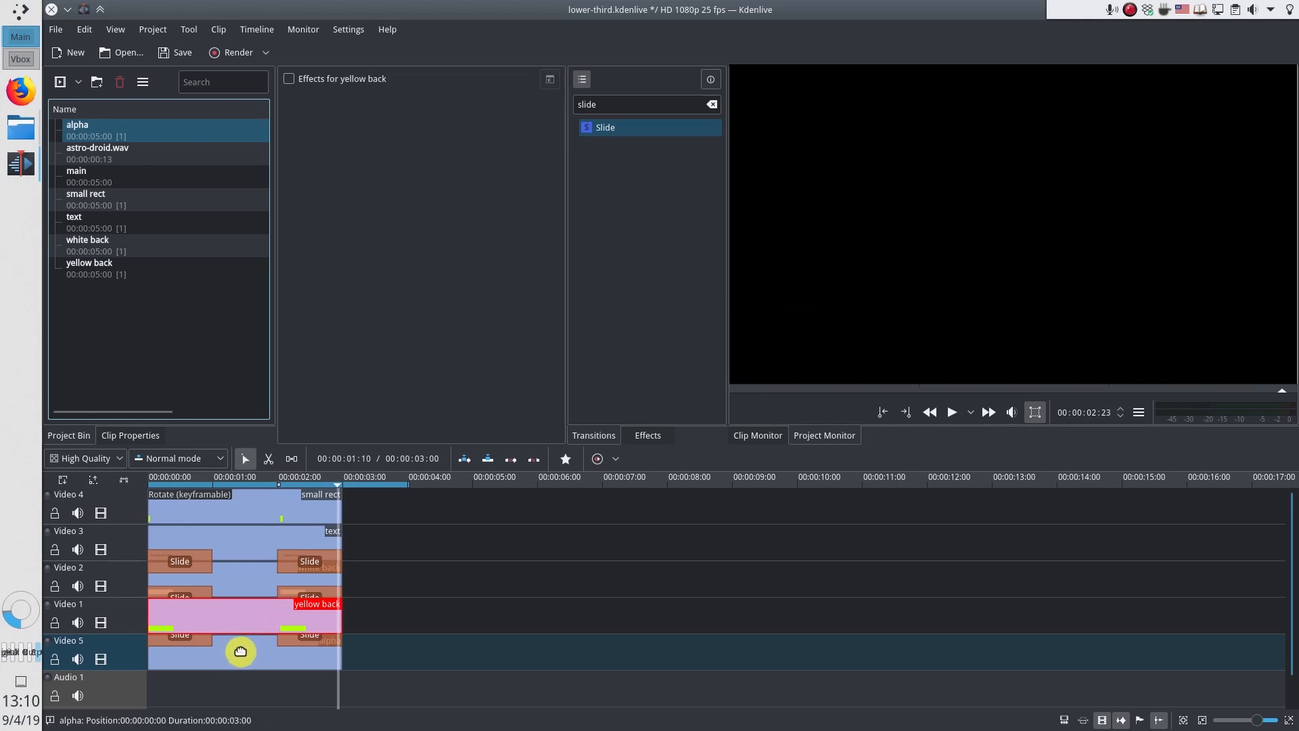
left_click(95, 160)
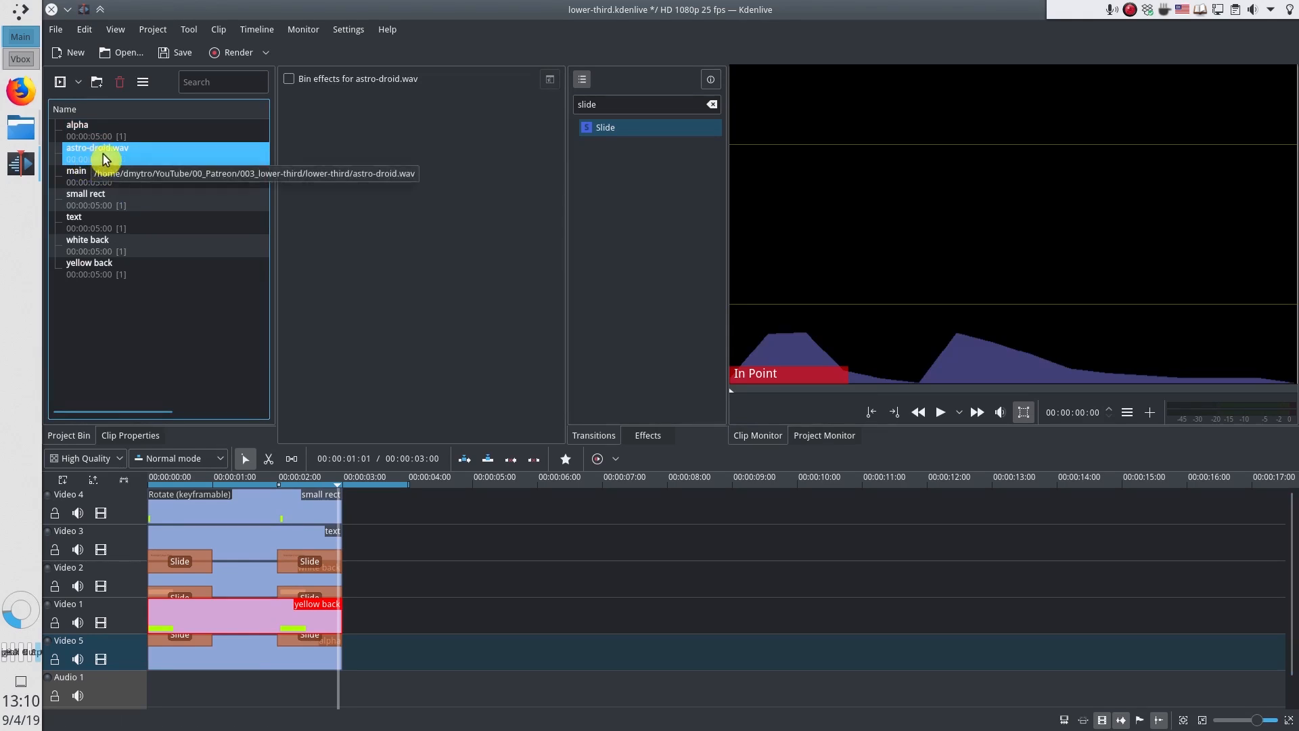
left_click(78, 87)
left_click(81, 193)
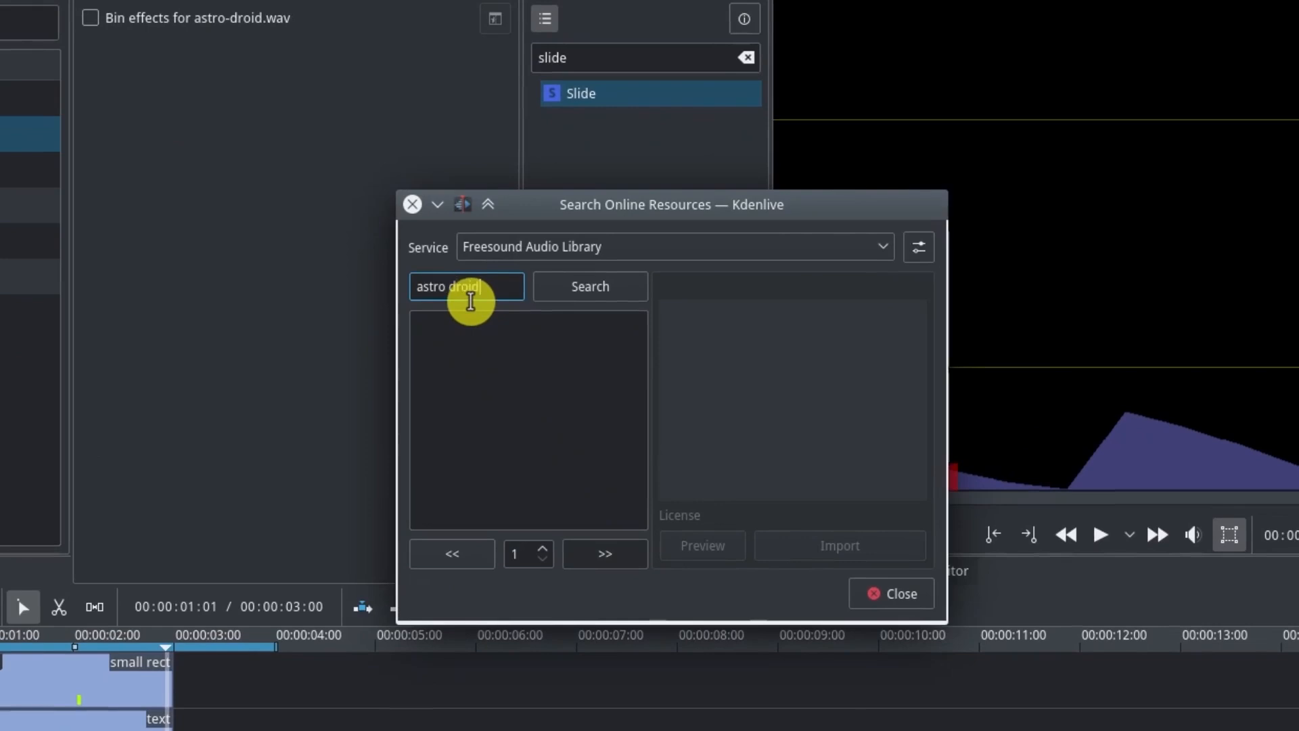
type("astro droid")
key("Return")
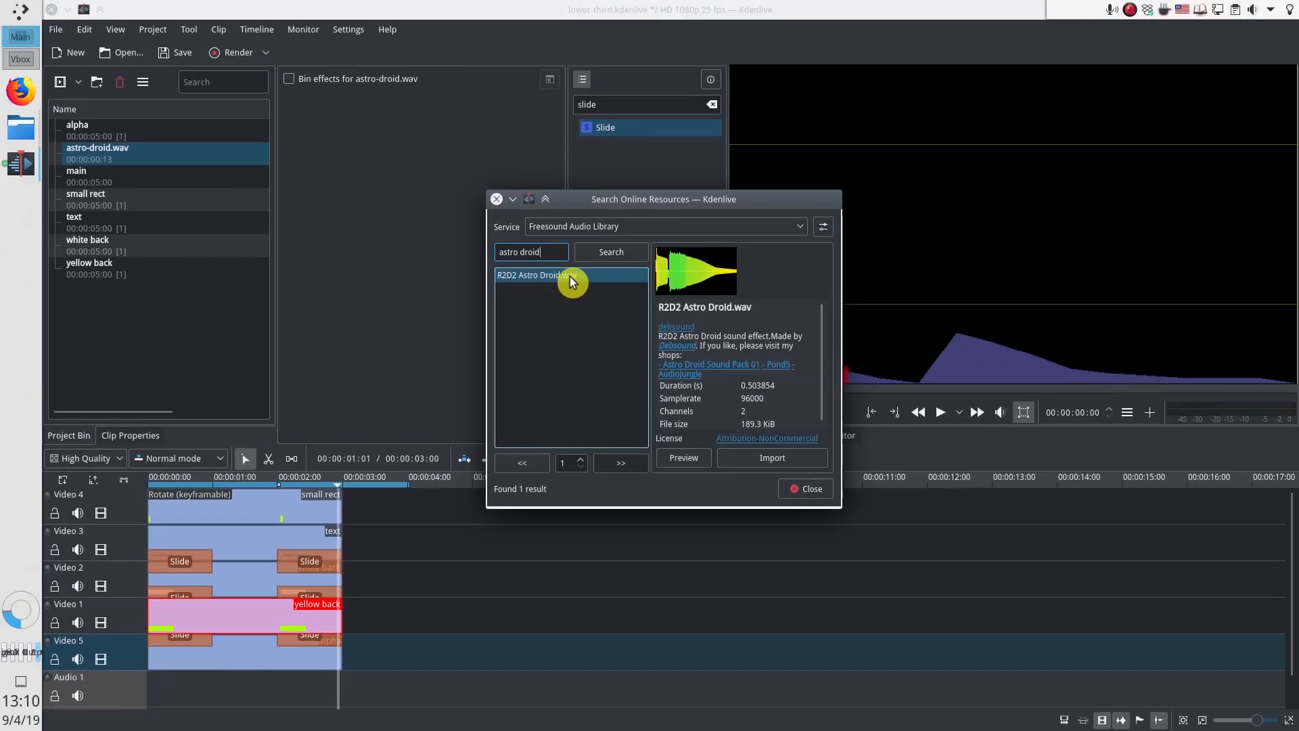
left_click(496, 199)
Place astro-droid.wav on Audio 1 to end with the opening Slides, and paste a copy where the closing Slides begin
left_click_drag(166, 512, 186, 693)
scroll(187, 694, "up", 1)
left_click(220, 681)
key("ctrl+v")
left_click_drag(410, 687, 398, 685)
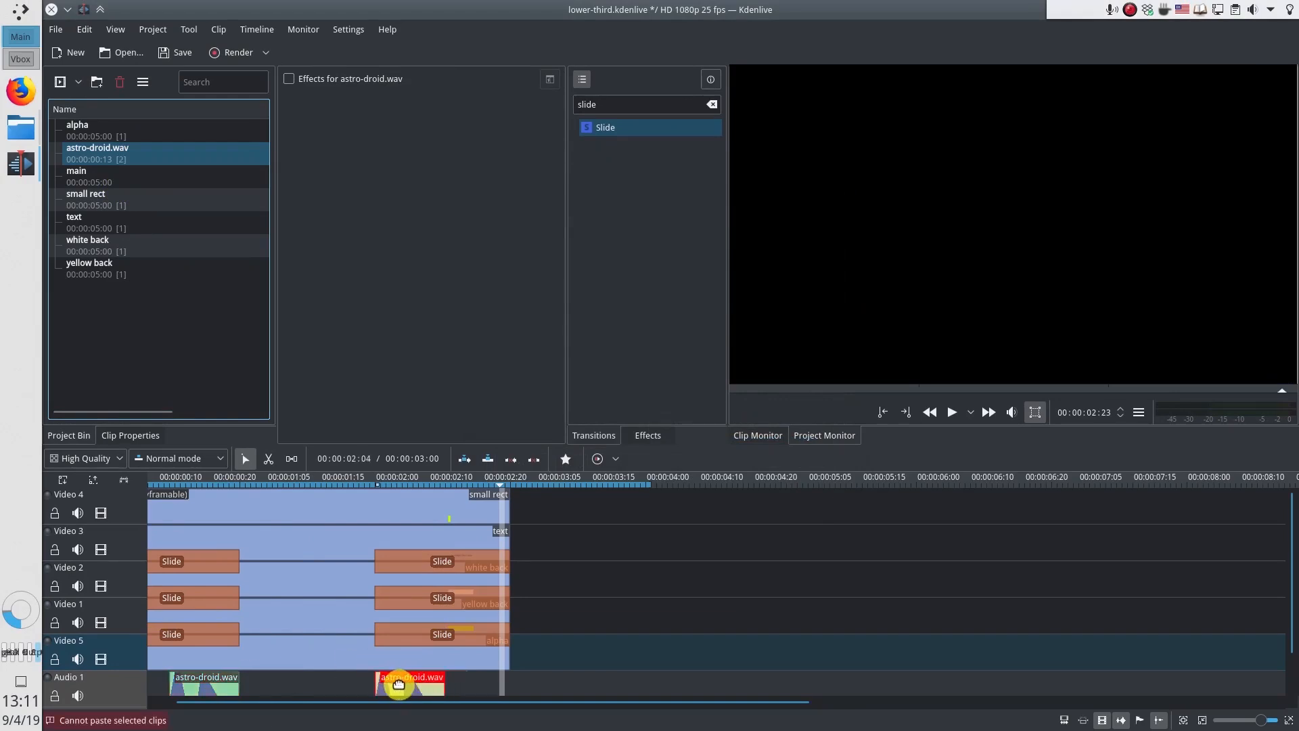
Play the timeline from the start to check the timing of the two sound effects
scroll(400, 679, "down", 2, "ctrl")
left_click(164, 484)
key("Home")
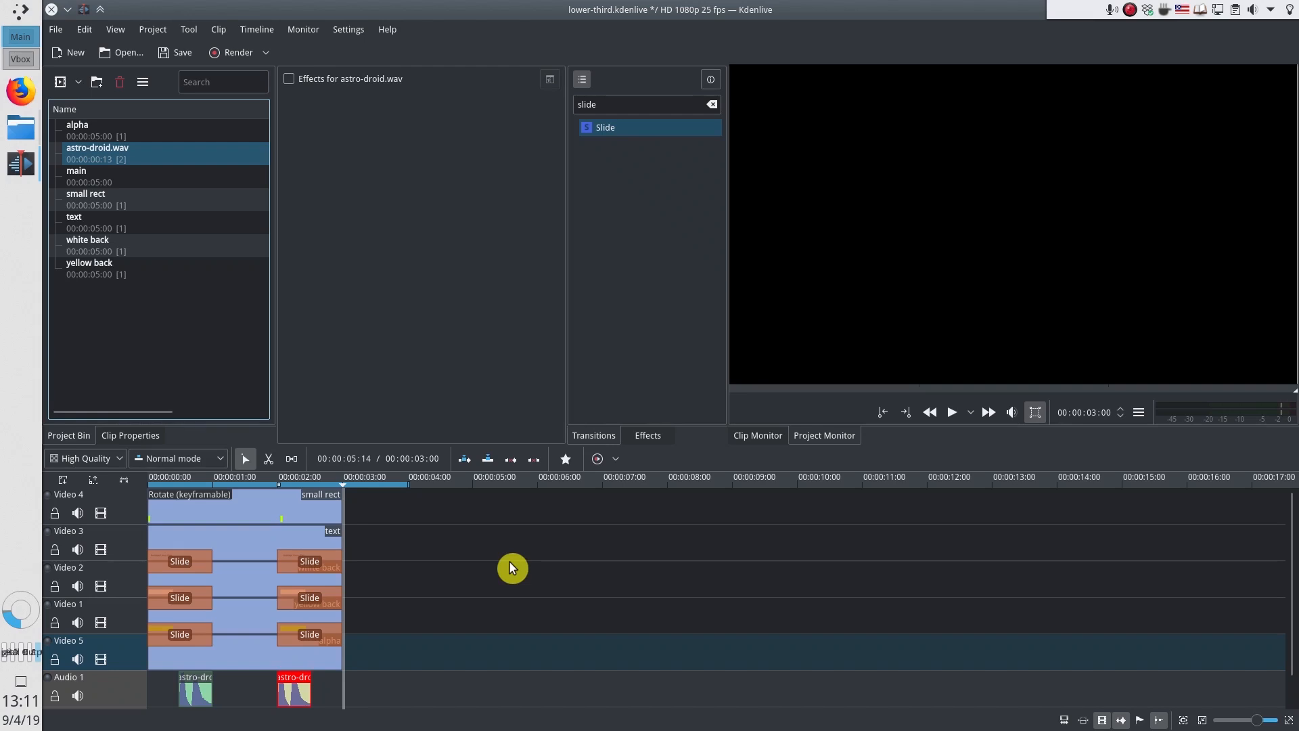
Search the transitions for "alpha" and add an alphaatop transition to the start of the alpha clip
left_click(228, 663)
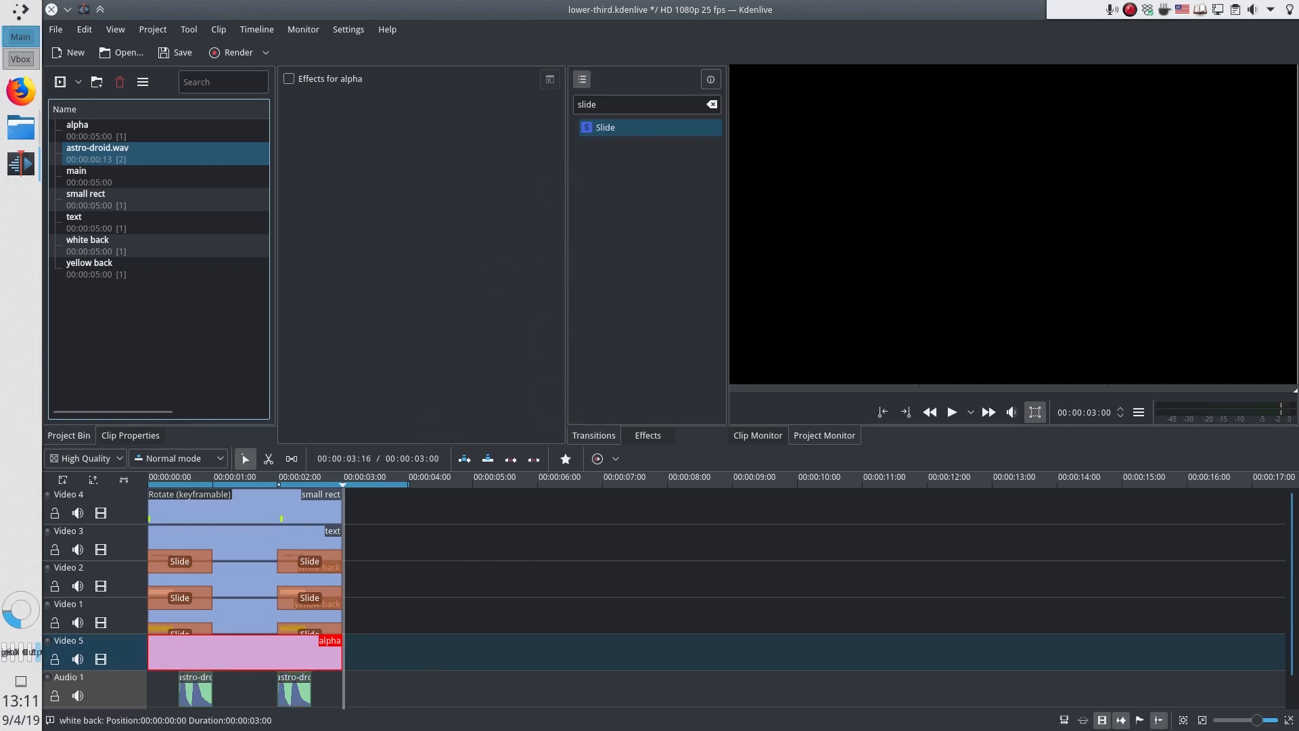
left_click(627, 107)
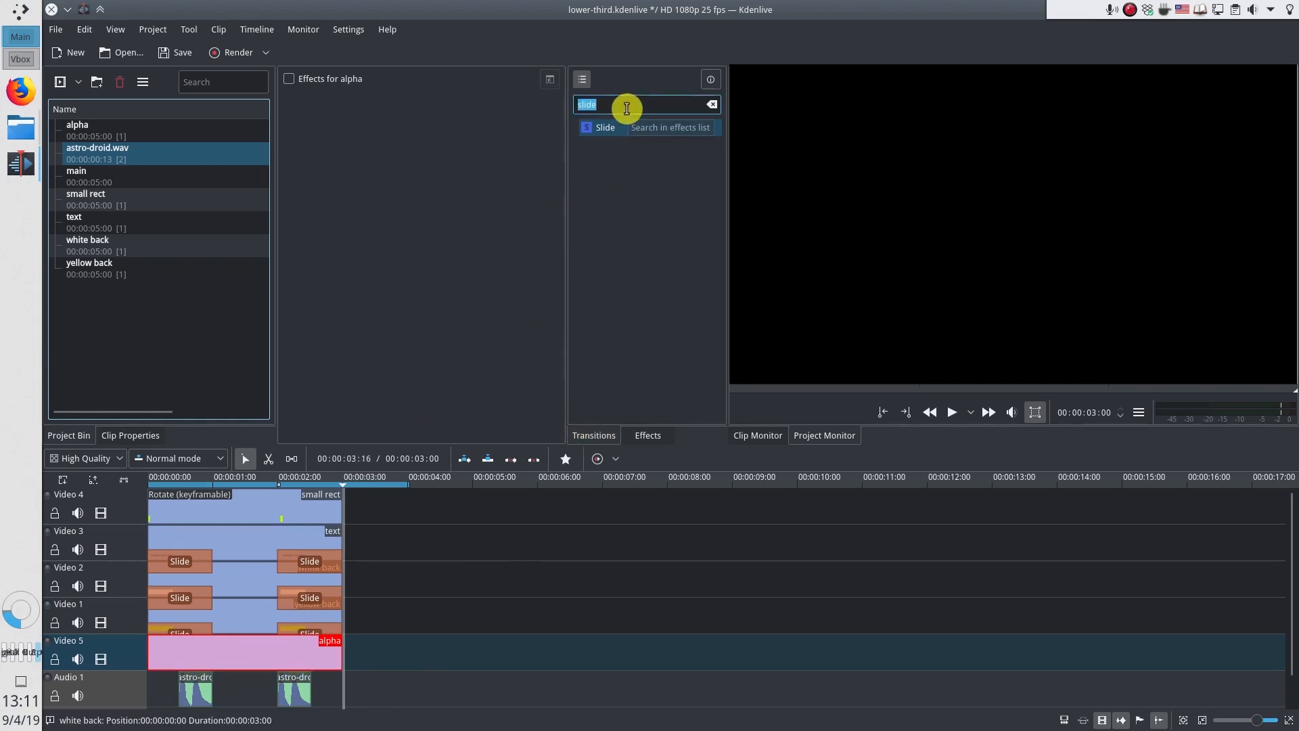
key("BackSpace")
type("a")
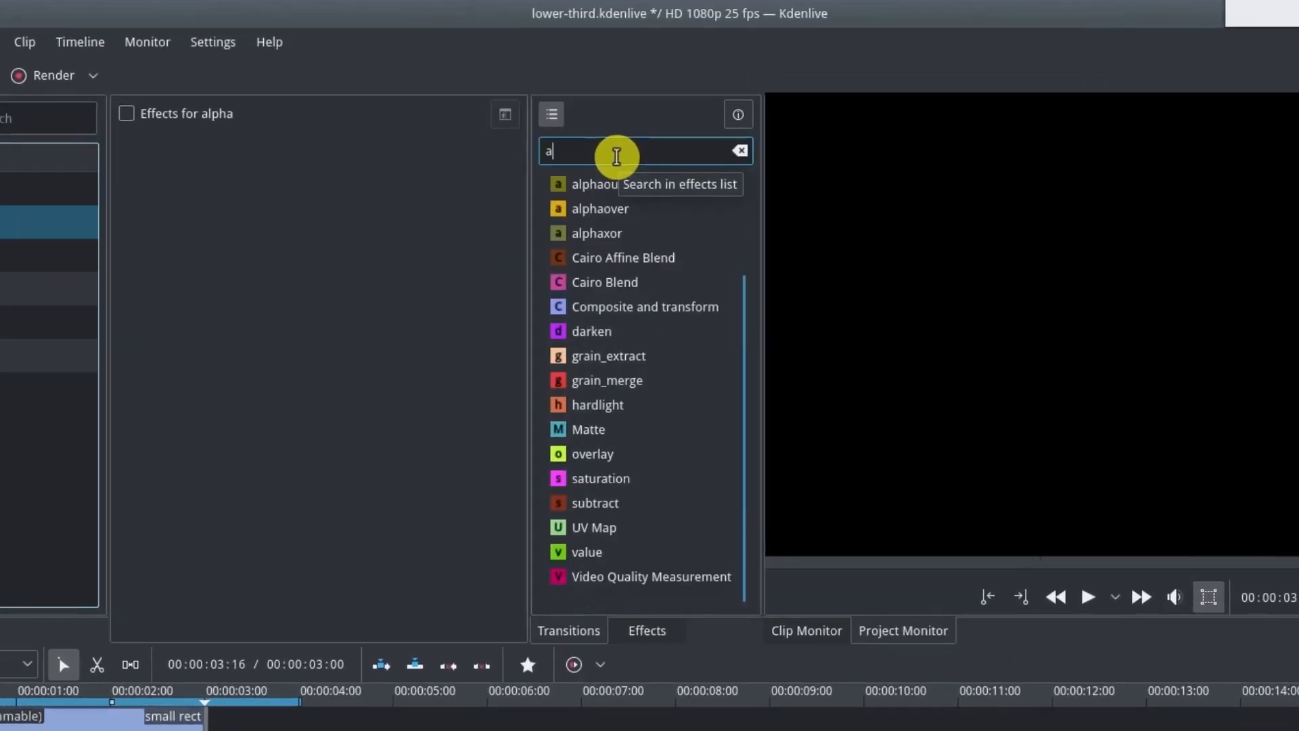
type("lpha")
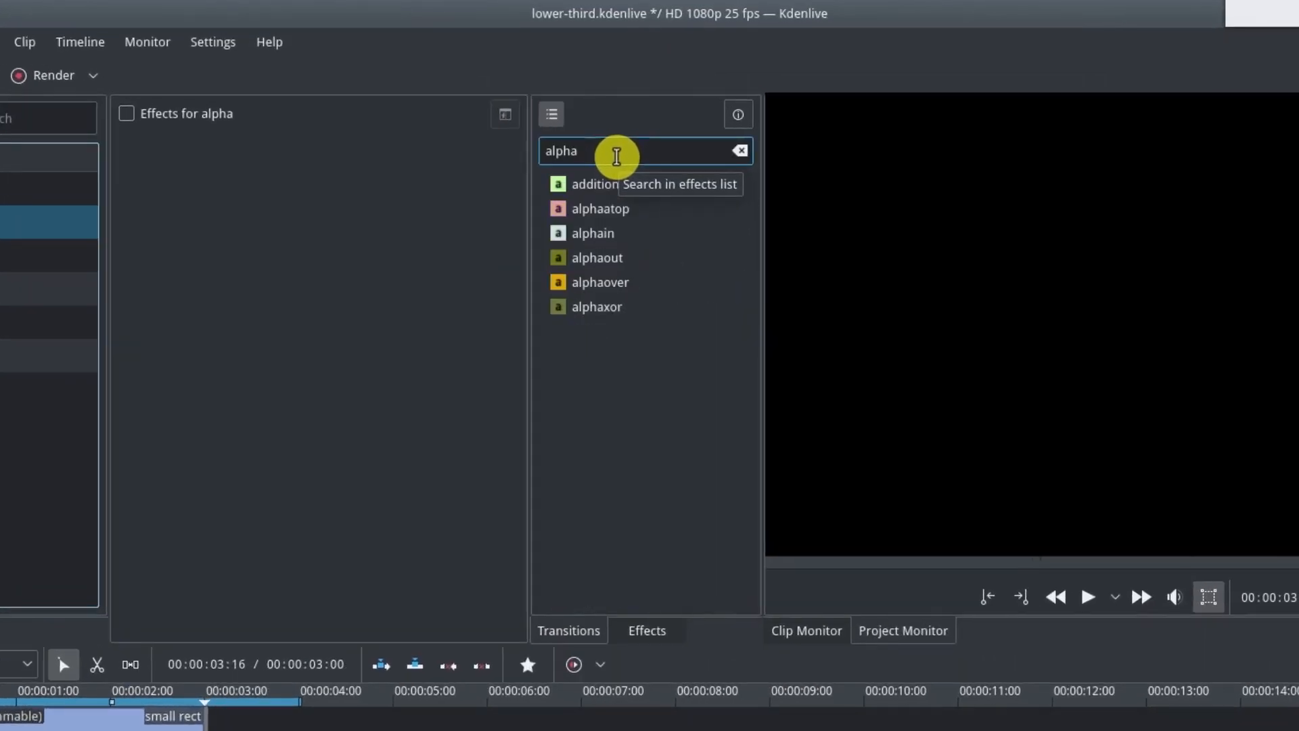
left_click_drag(612, 209, 191, 677)
Extend the alphaatop transition to the end of the alpha clip and save the project
left_click(212, 670)
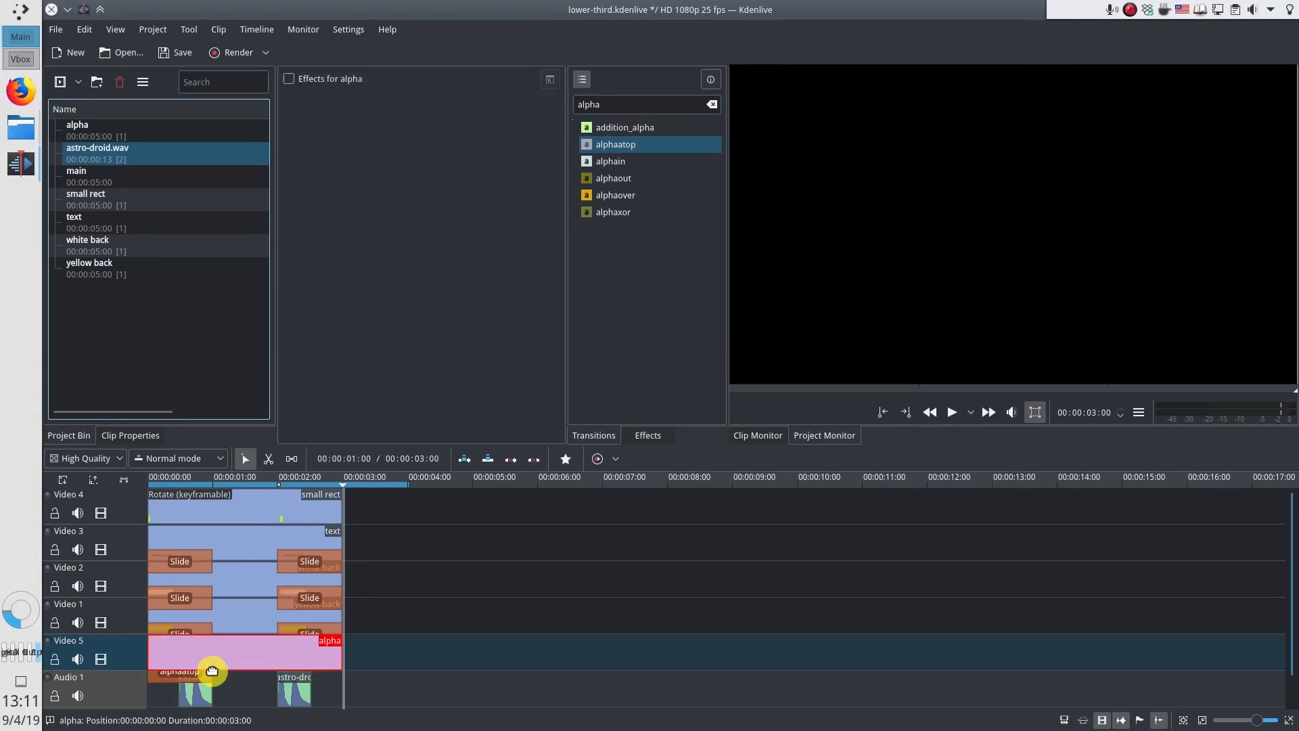
left_click(192, 675)
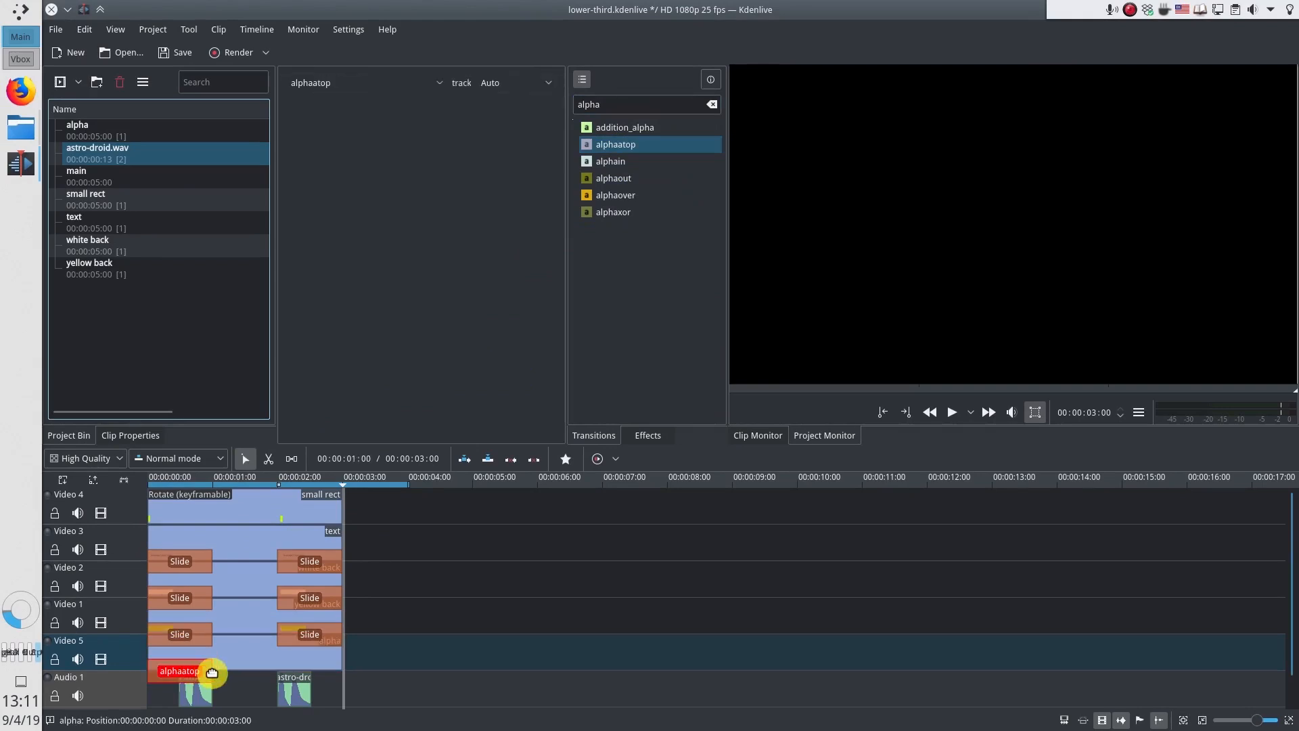
left_click_drag(211, 669, 342, 659)
scroll(340, 663, "up", 4)
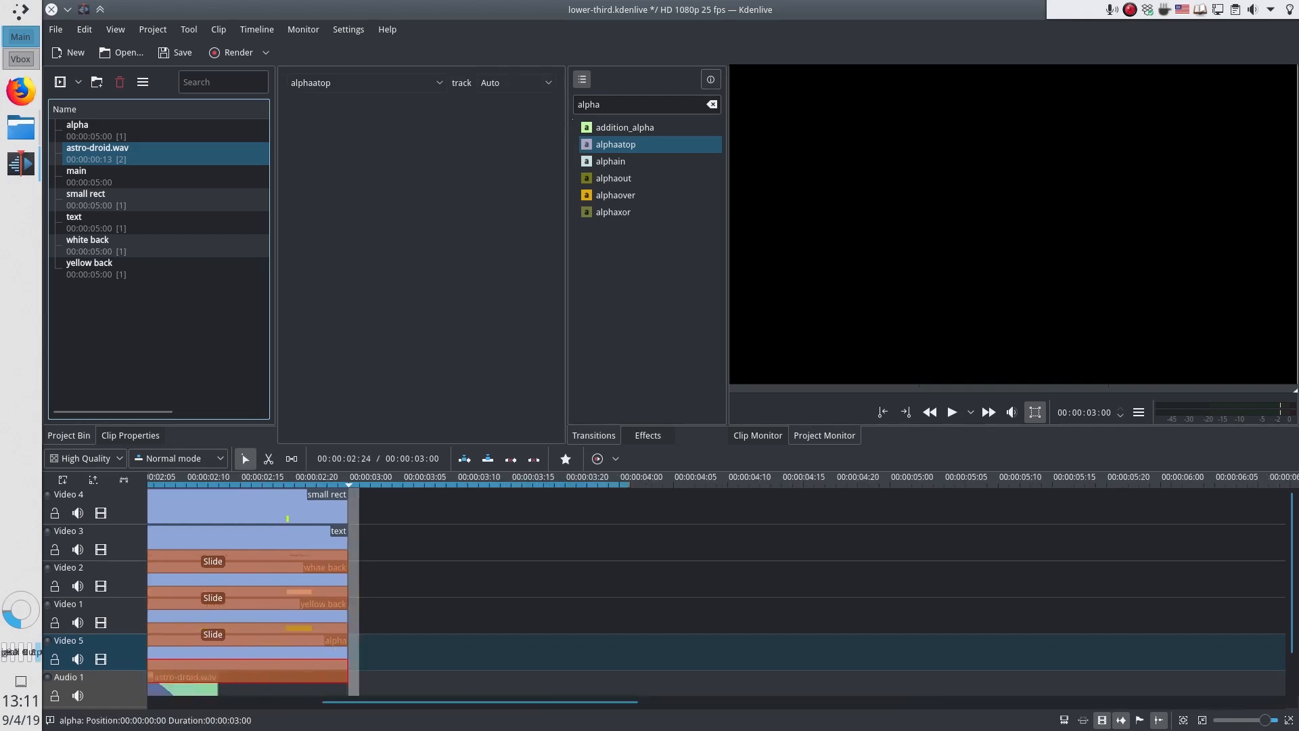
scroll(387, 667, "down", 5)
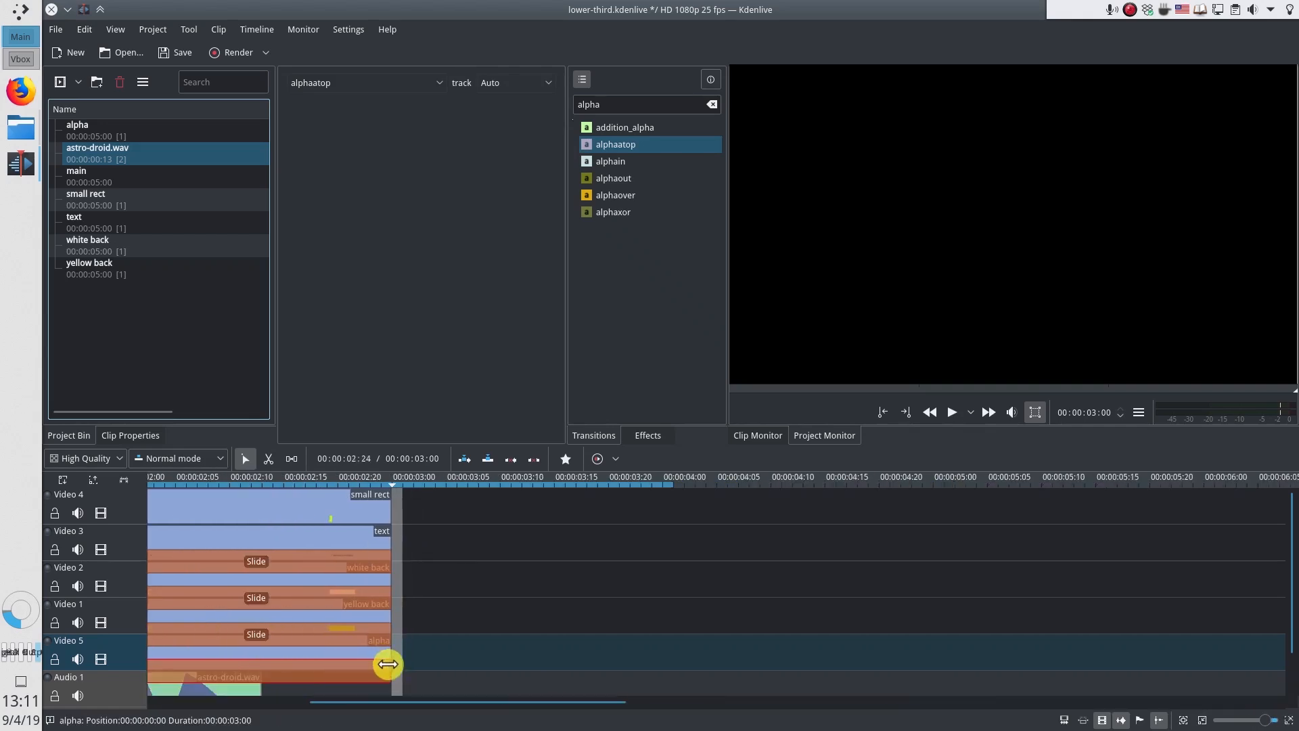
scroll(387, 669, "down", 2)
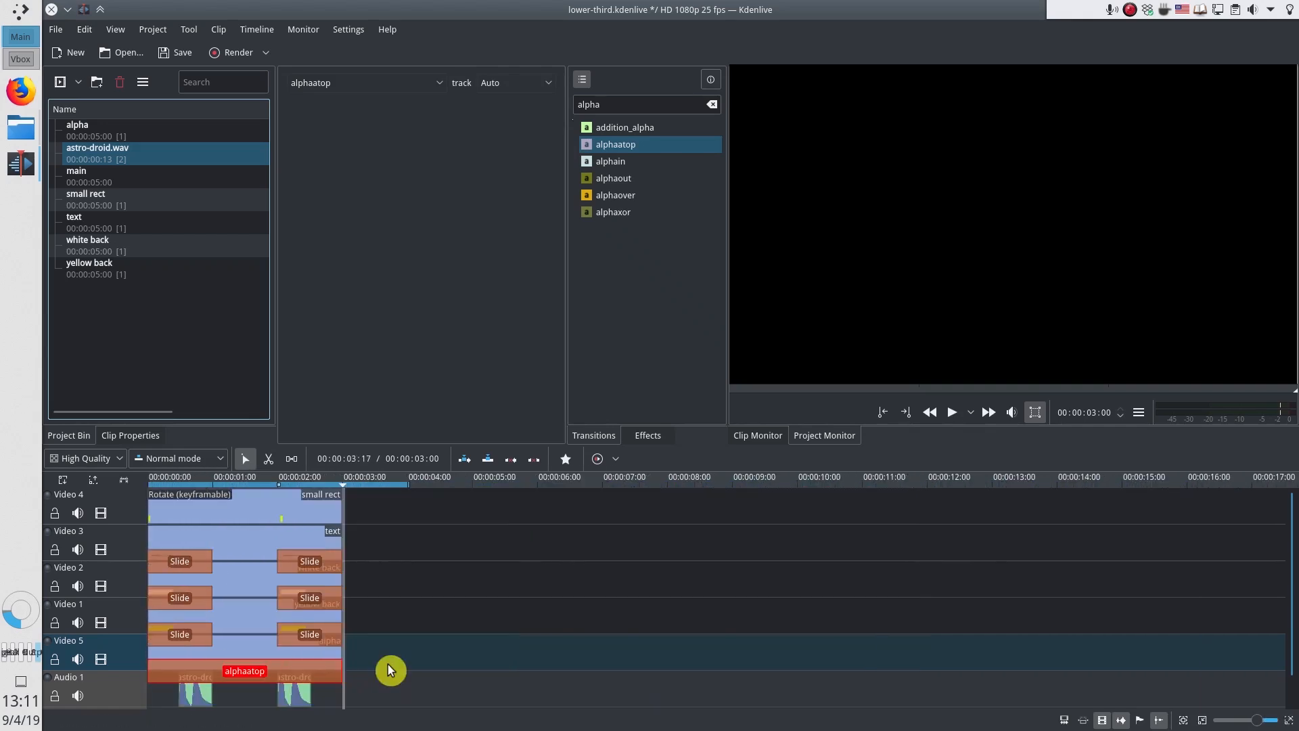
key("ctrl+s")
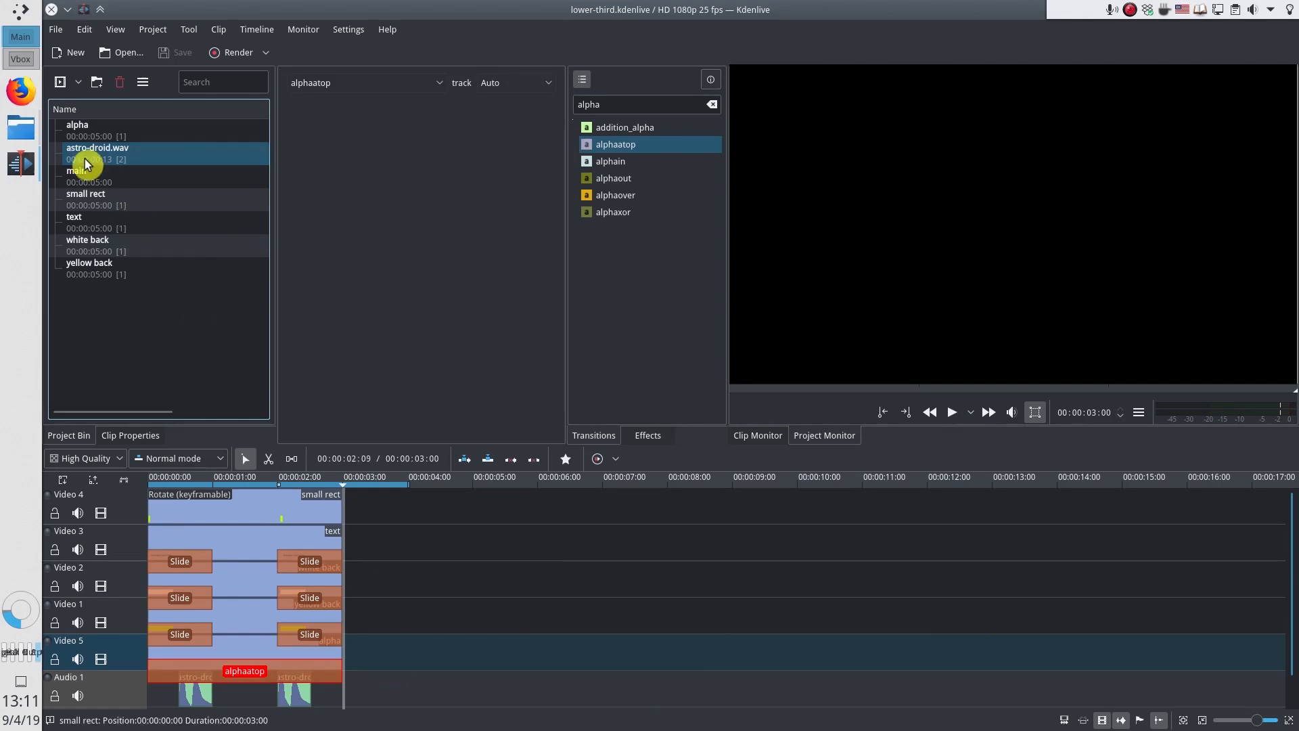
Start a new project and import Technology.mp4 and lower-third.kdenlive from the lower-third folder
mouse_move(466, 723)
key("ctrl+n")
left_click(25, 142)
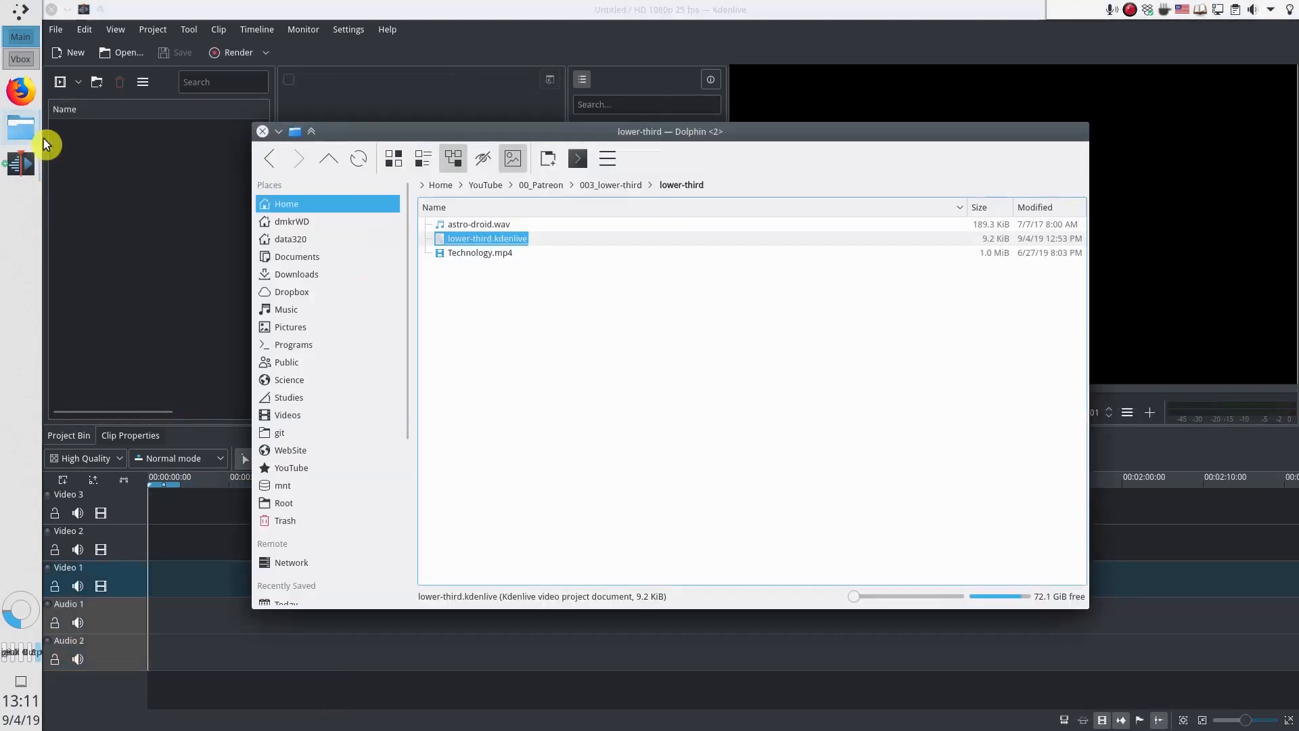
left_click_drag(499, 256, 169, 268)
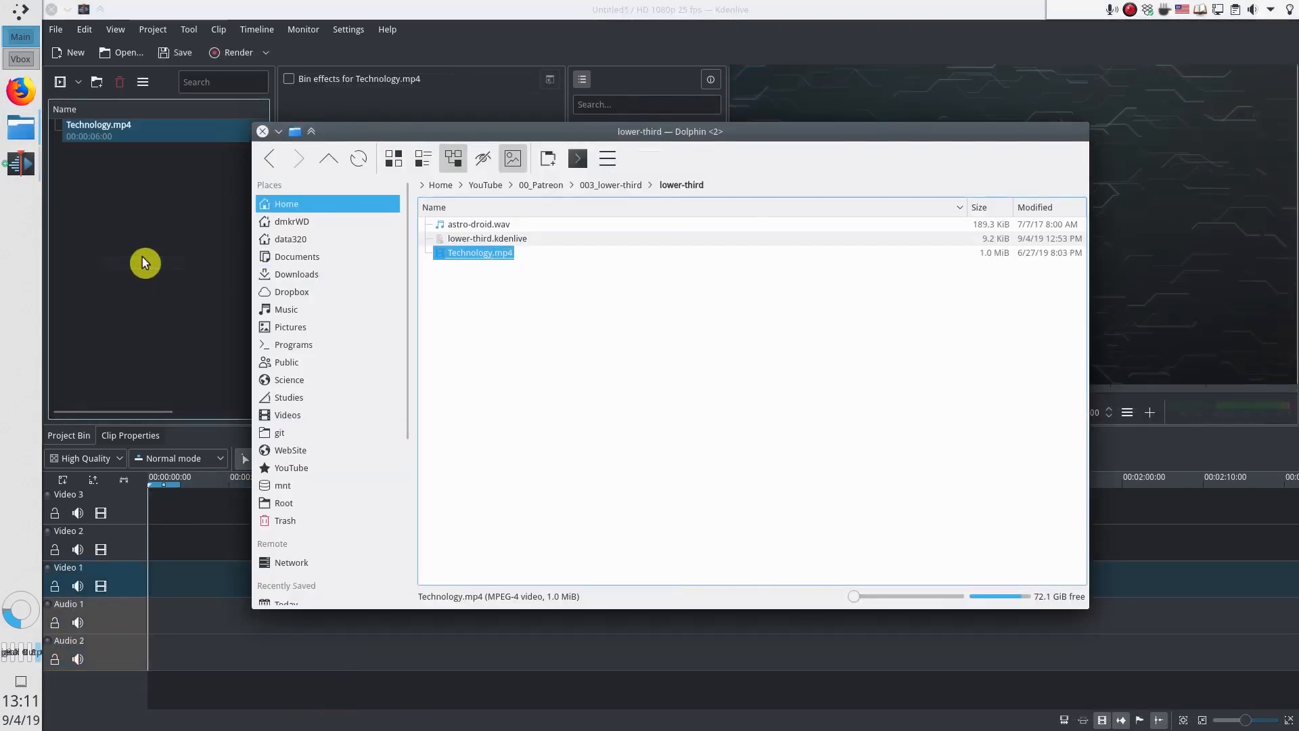
left_click(480, 244)
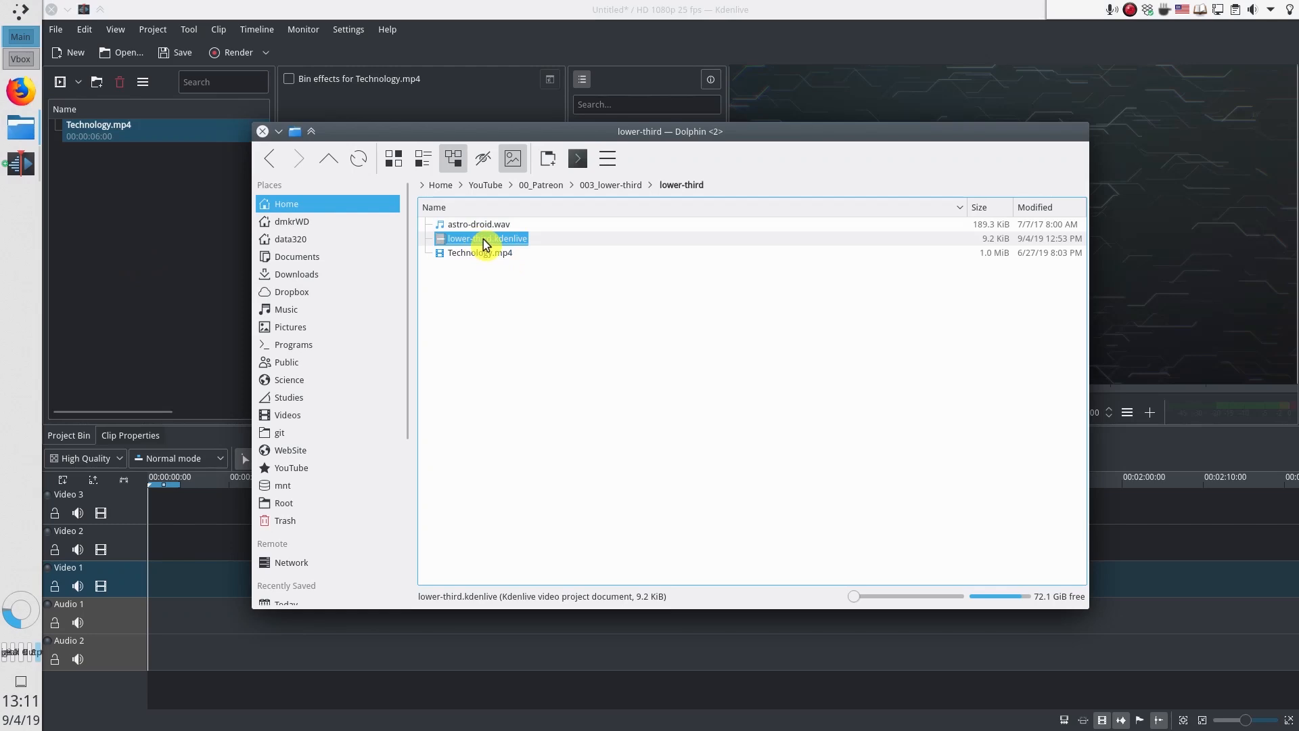
left_click_drag(491, 244, 154, 226)
Place Technology.mp4 at the start of Video 1 and lower-third.kdenlive on Video 2 about one second in
left_click_drag(128, 163, 196, 580)
scroll(196, 579, "up", 2)
left_click_drag(379, 584, 247, 583)
left_click_drag(110, 132, 188, 545)
scroll(189, 545, "up", 2)
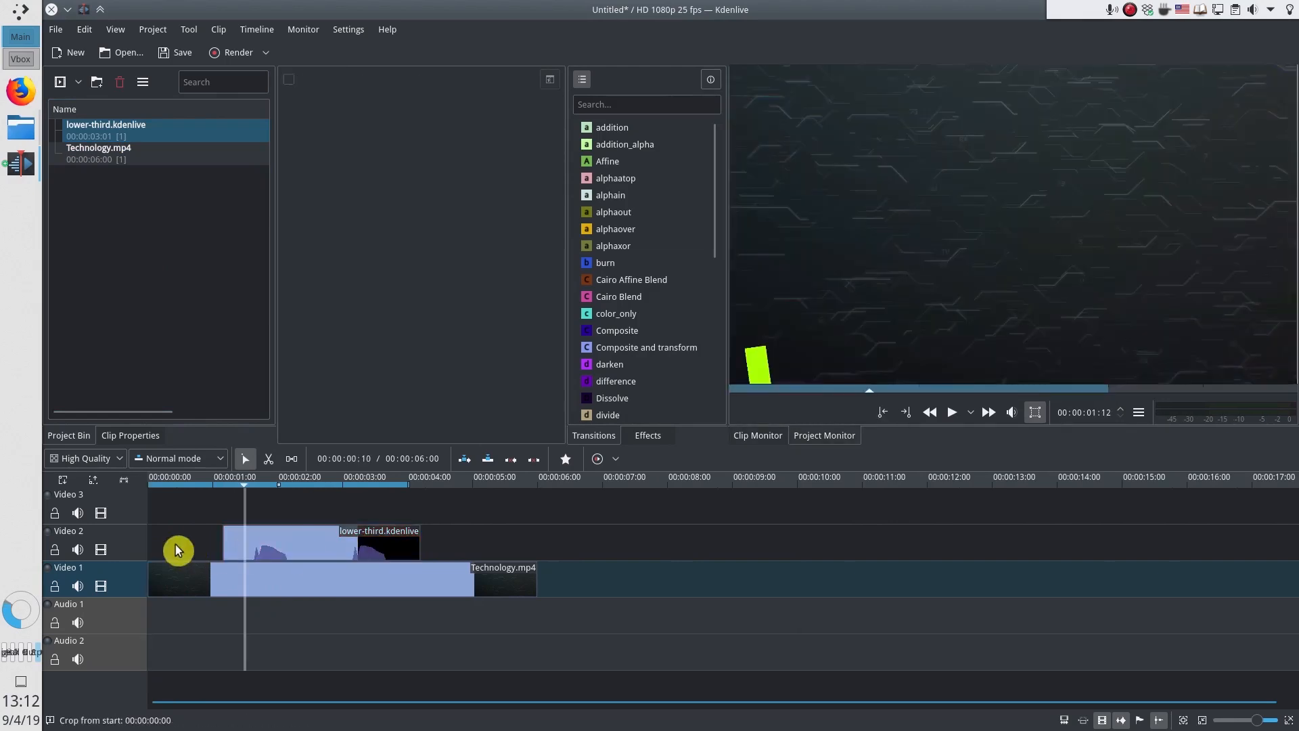
Play the new project from the start to check the lower third over the background video
left_click_drag(177, 551, 134, 555)
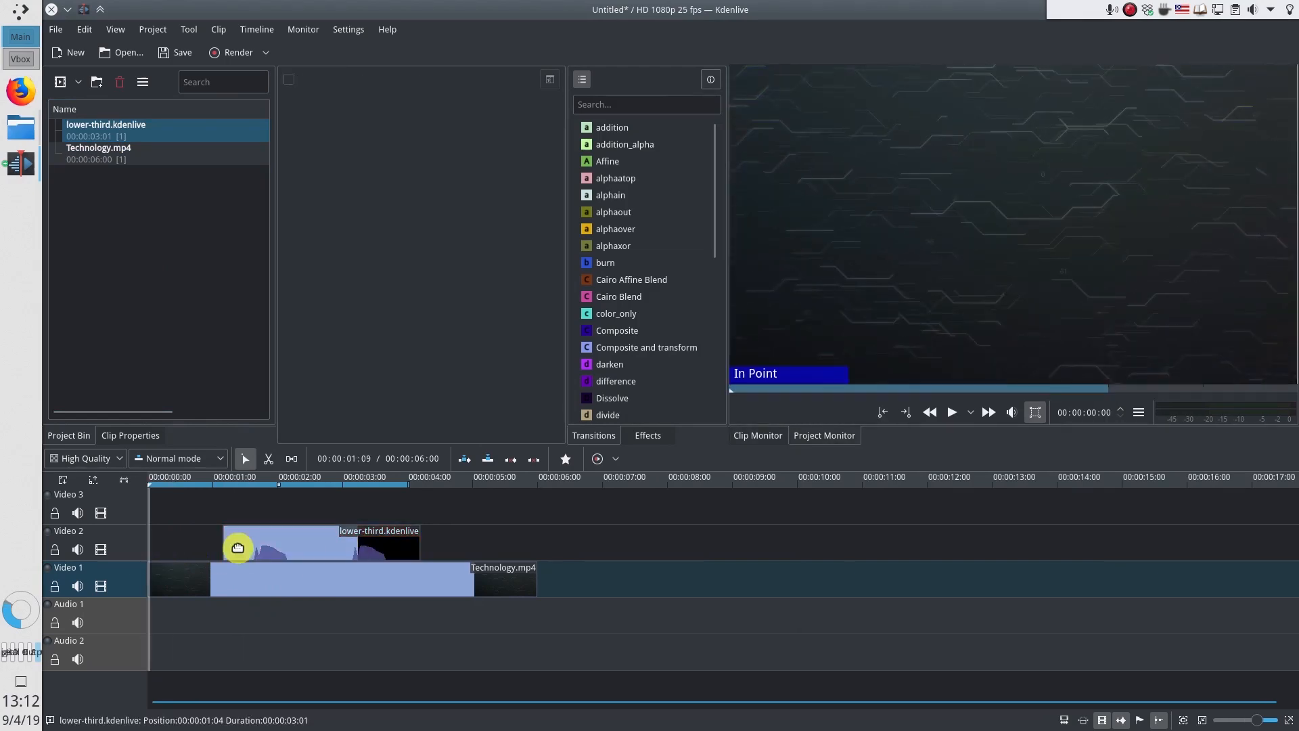
key("space")
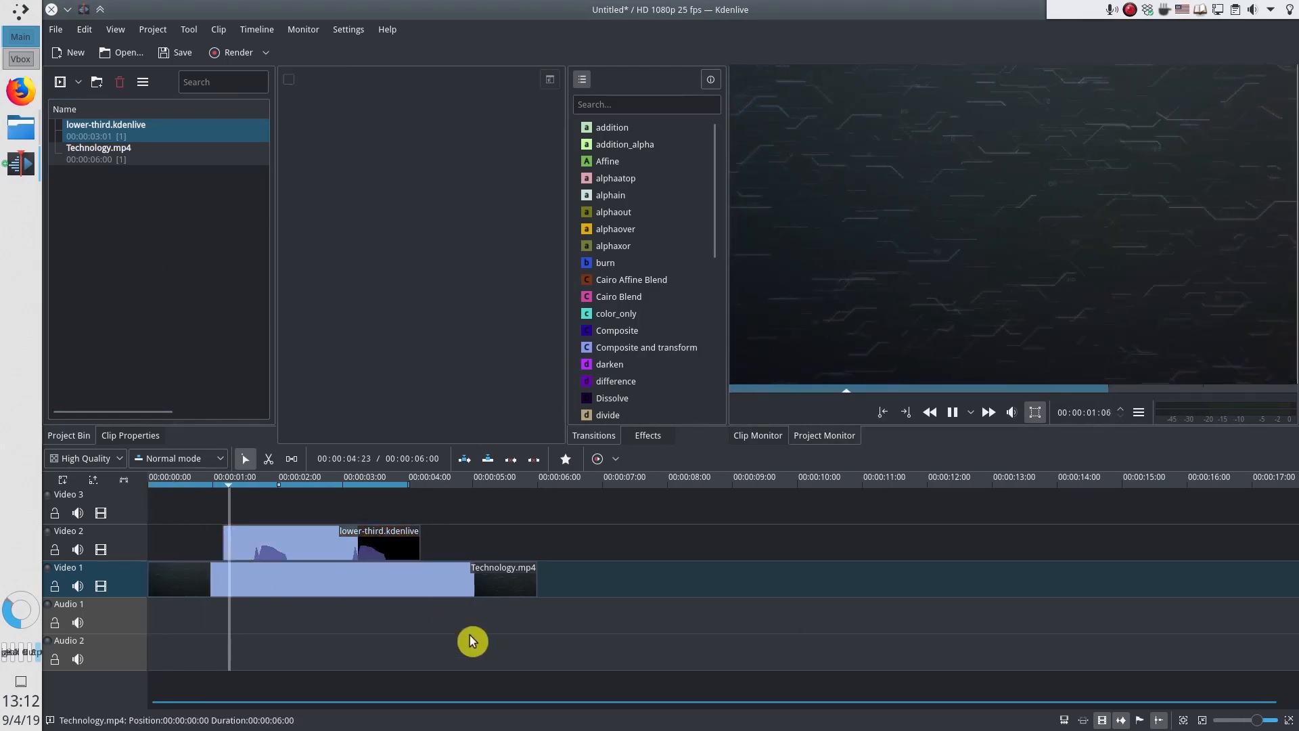